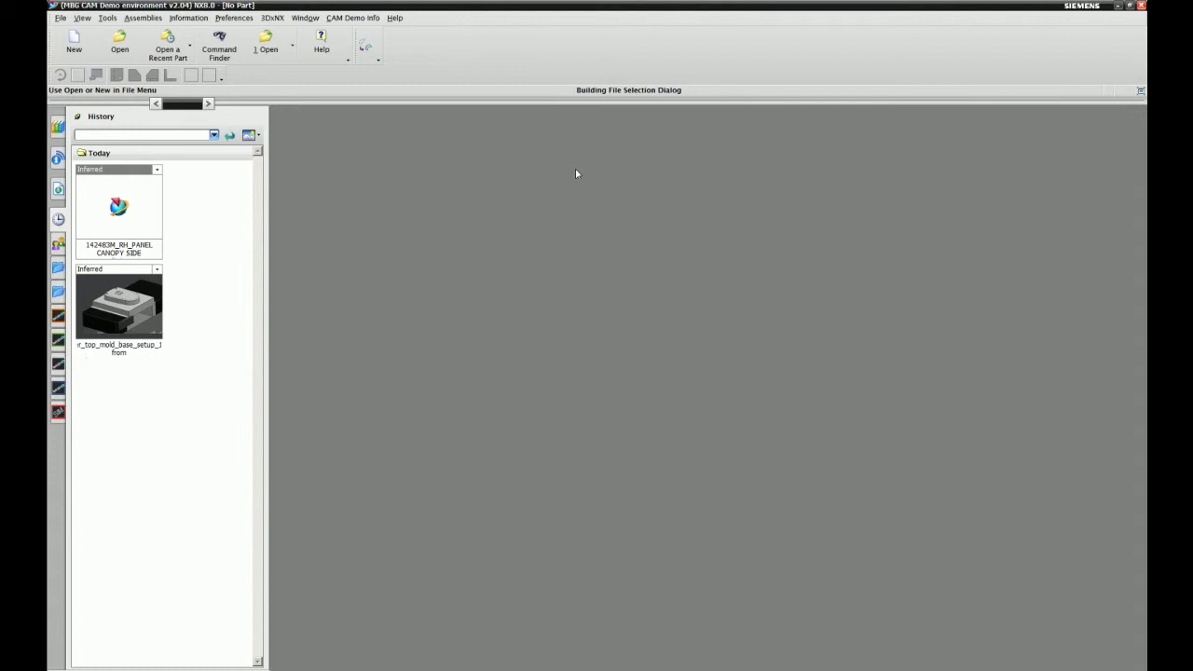
Step: Open the part 142483M_RH_PANEL CANOPY SIDE RH_Controlled_ipart.prt from the Foundation folder
click(128, 53)
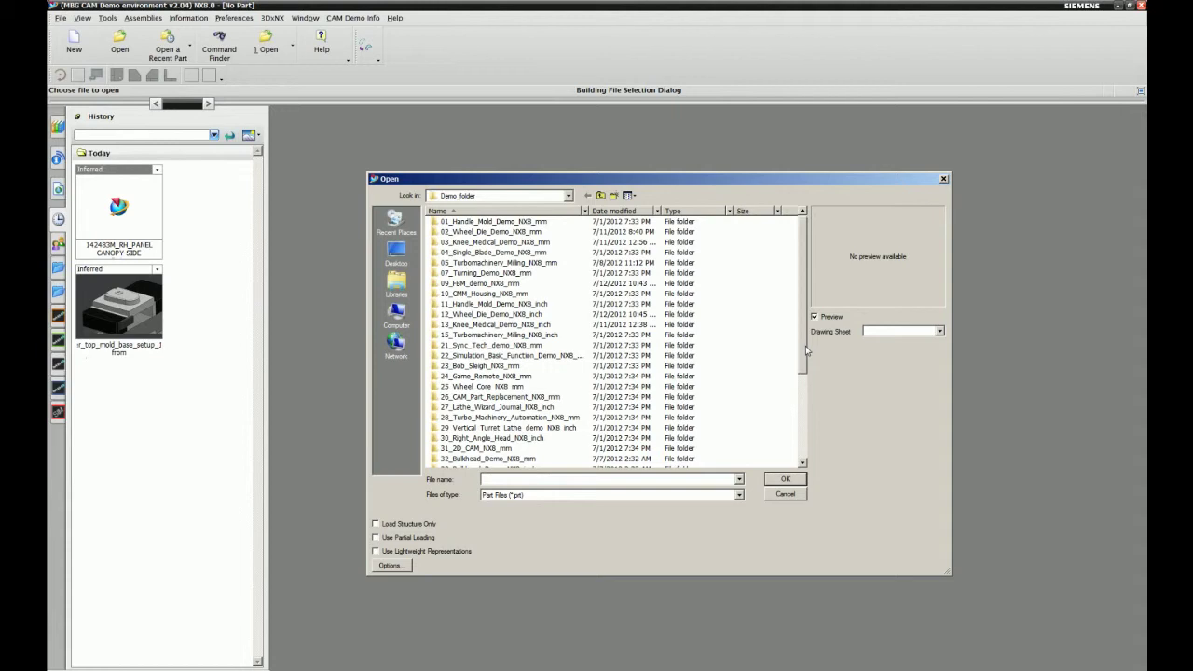
scroll(805, 346, down, 1)
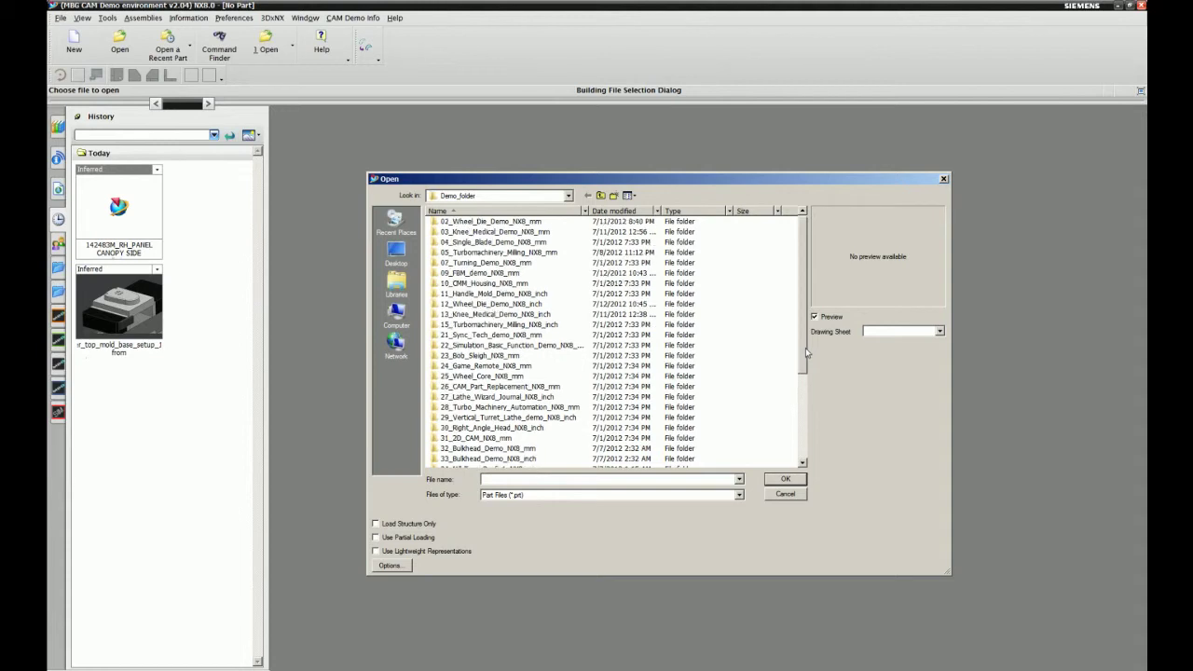
scroll(805, 347, down, 4)
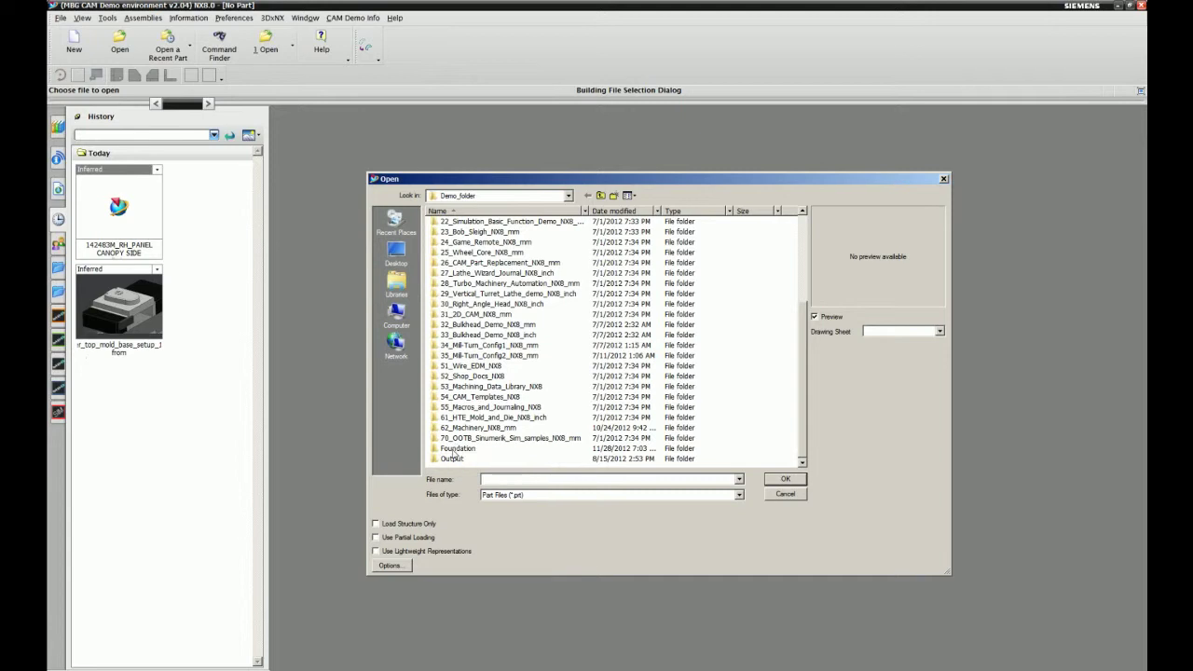
click(454, 451)
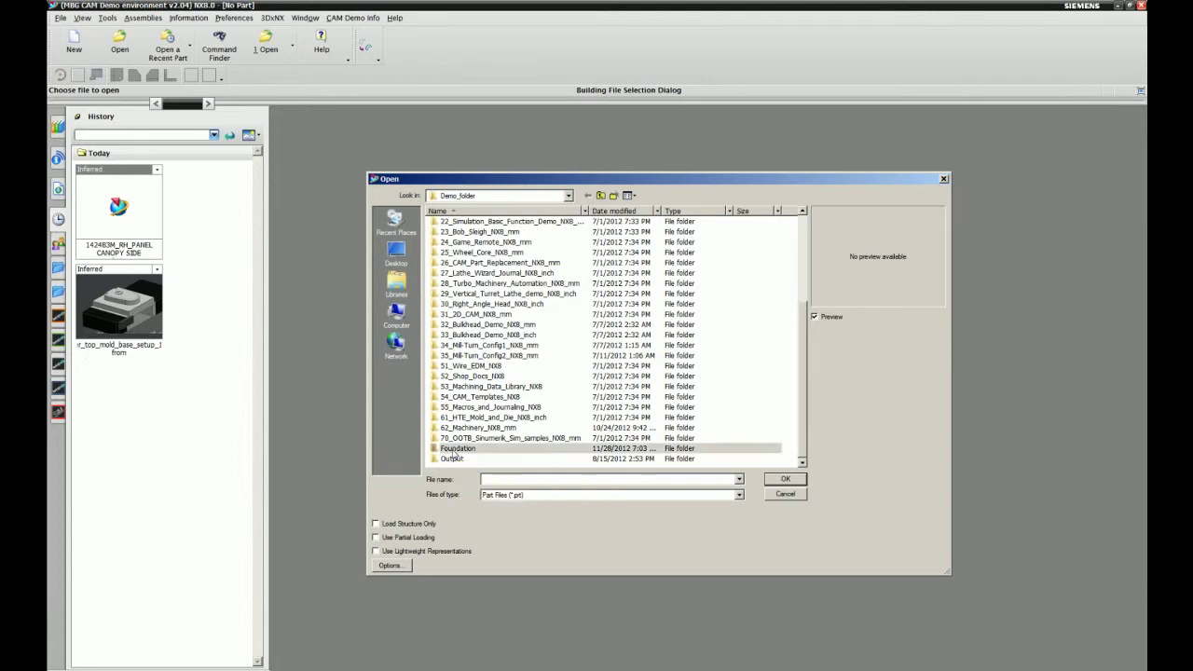
double_click(454, 450)
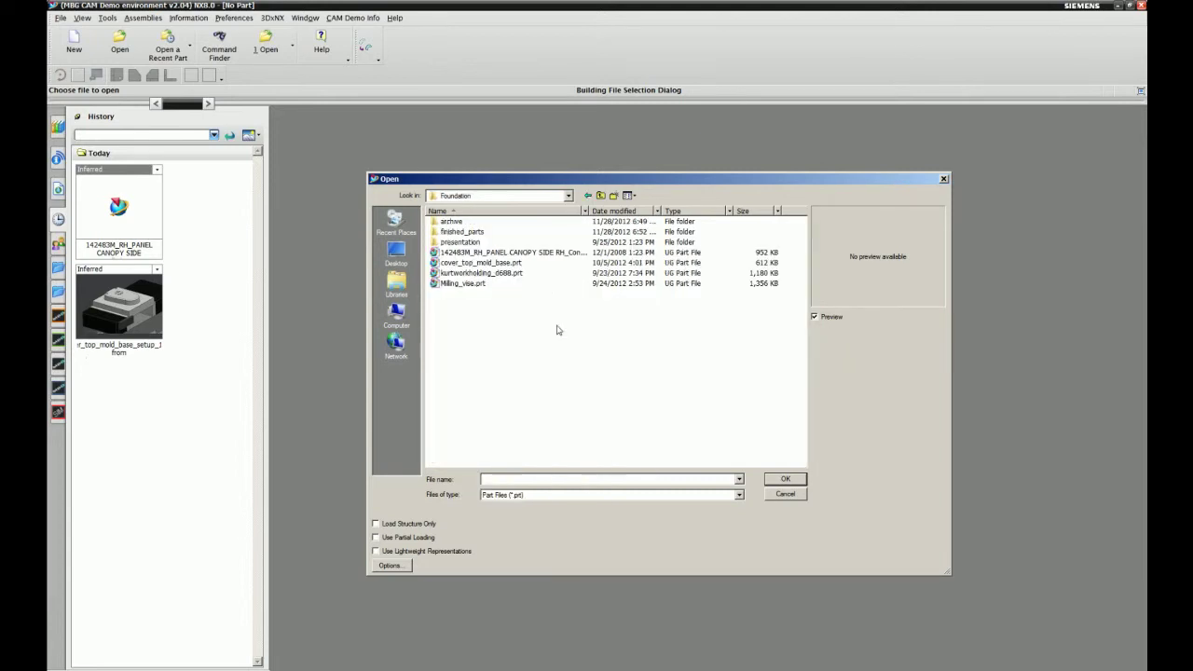
click(512, 252)
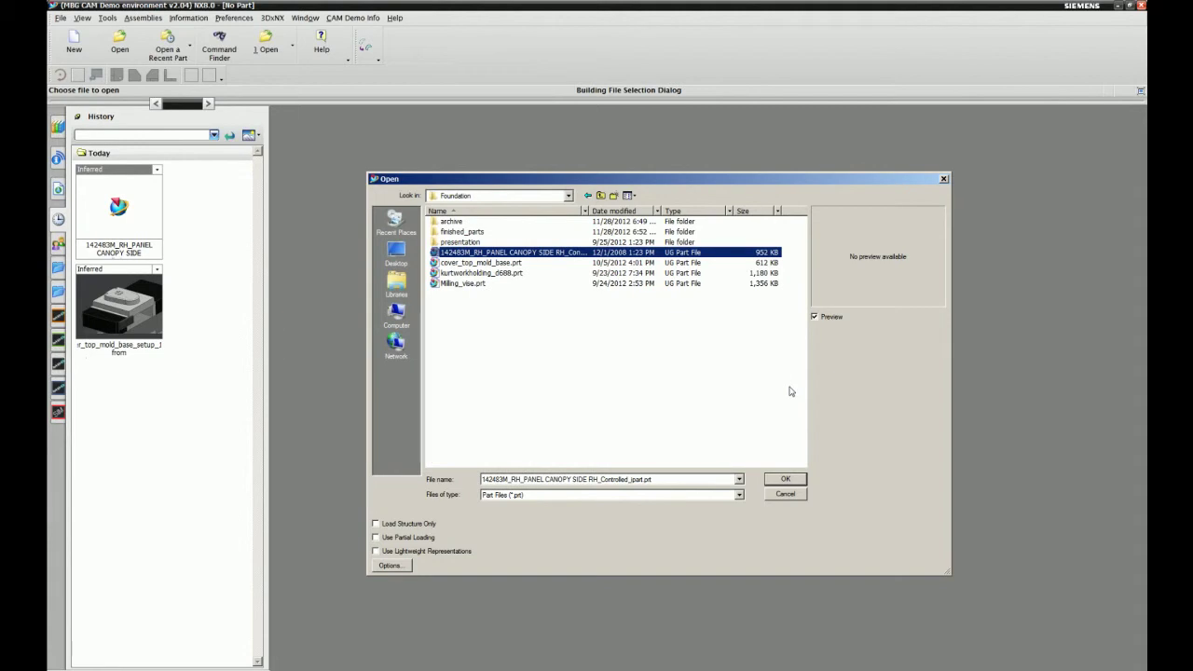
click(788, 478)
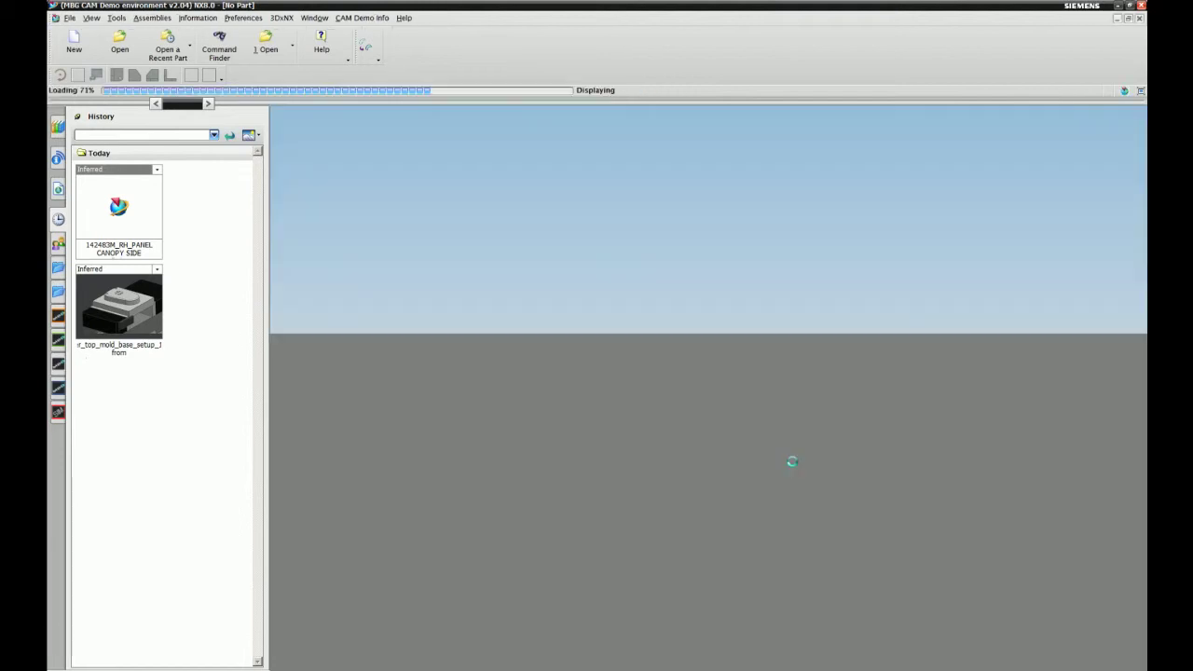
Step: Switch to the Manufacturing application and initialize the CAM setup with the cam_general configuration and mill_planar
click(71, 35)
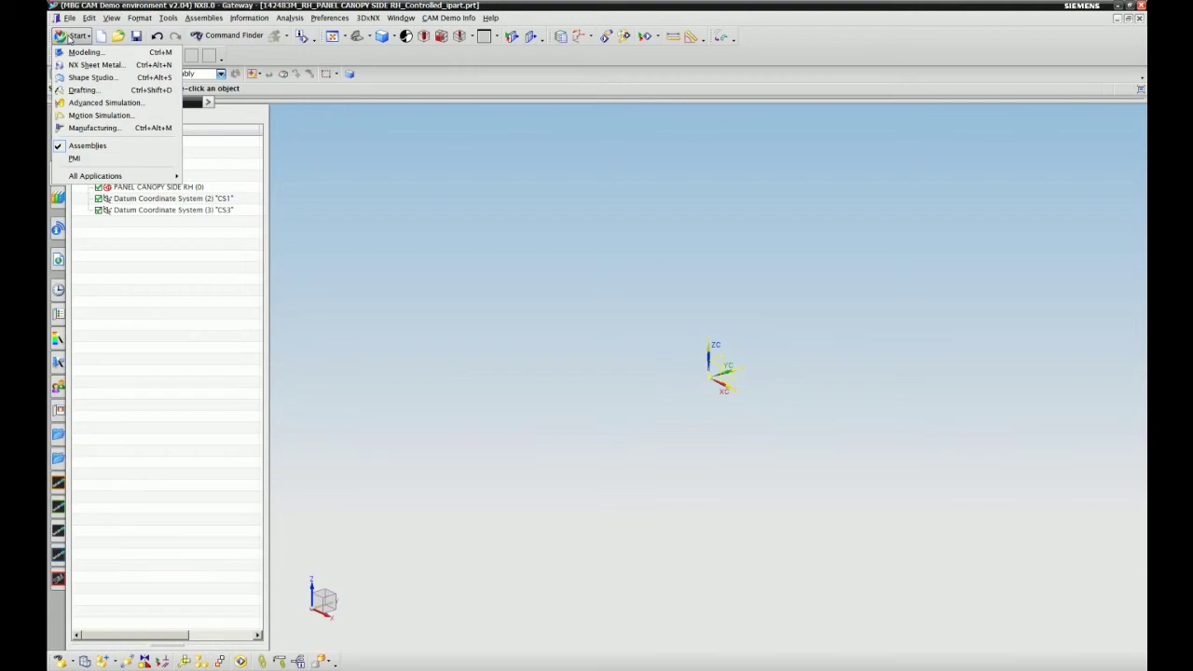
click(127, 125)
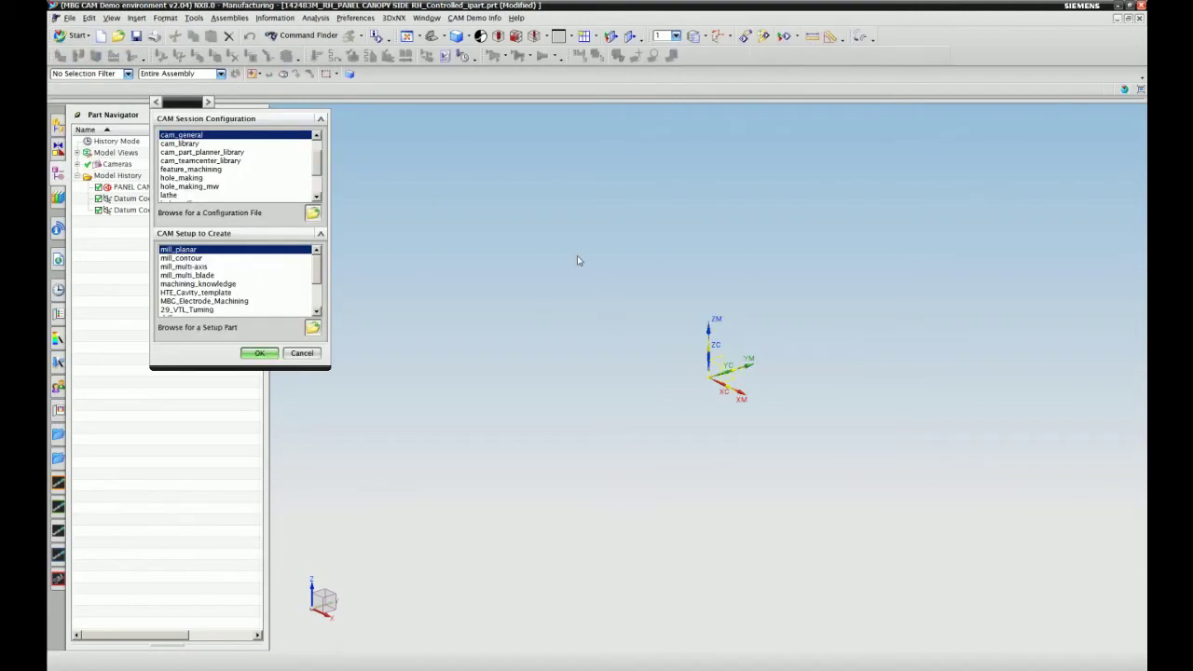
key(Return)
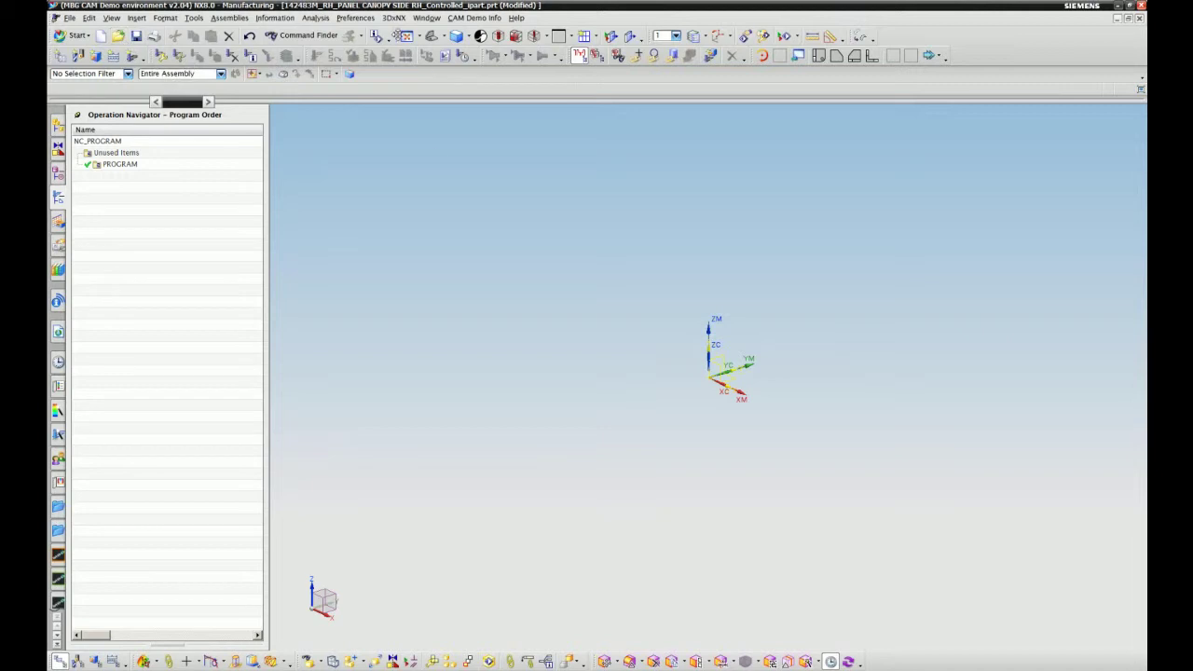
Step: Limit selection to faces and inspect how the wall of one panel hole is split by selecting its faces and deselecting them
click(406, 38)
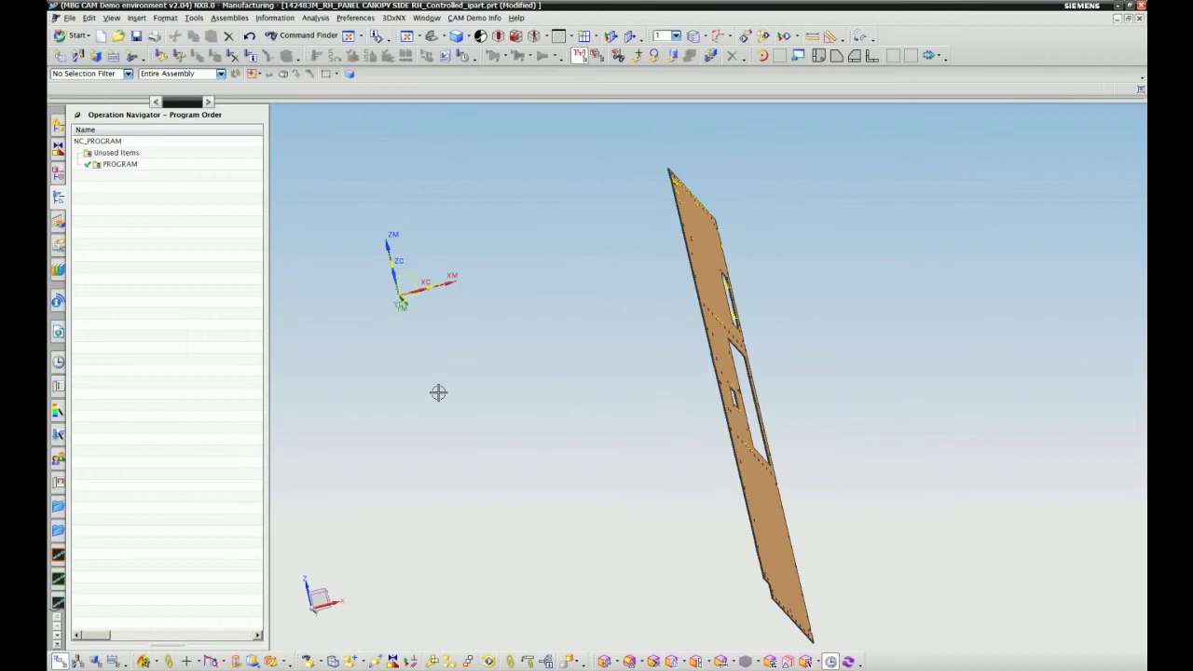
middle_drag(438, 392, 660, 385)
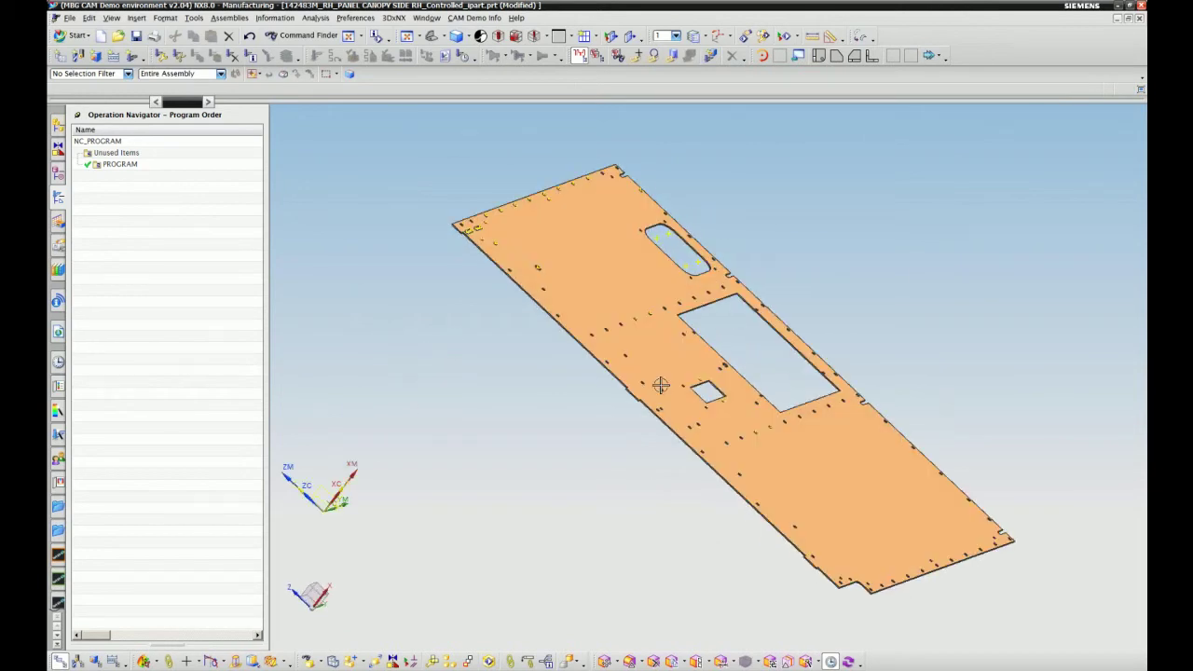
scroll(660, 385, down, 10)
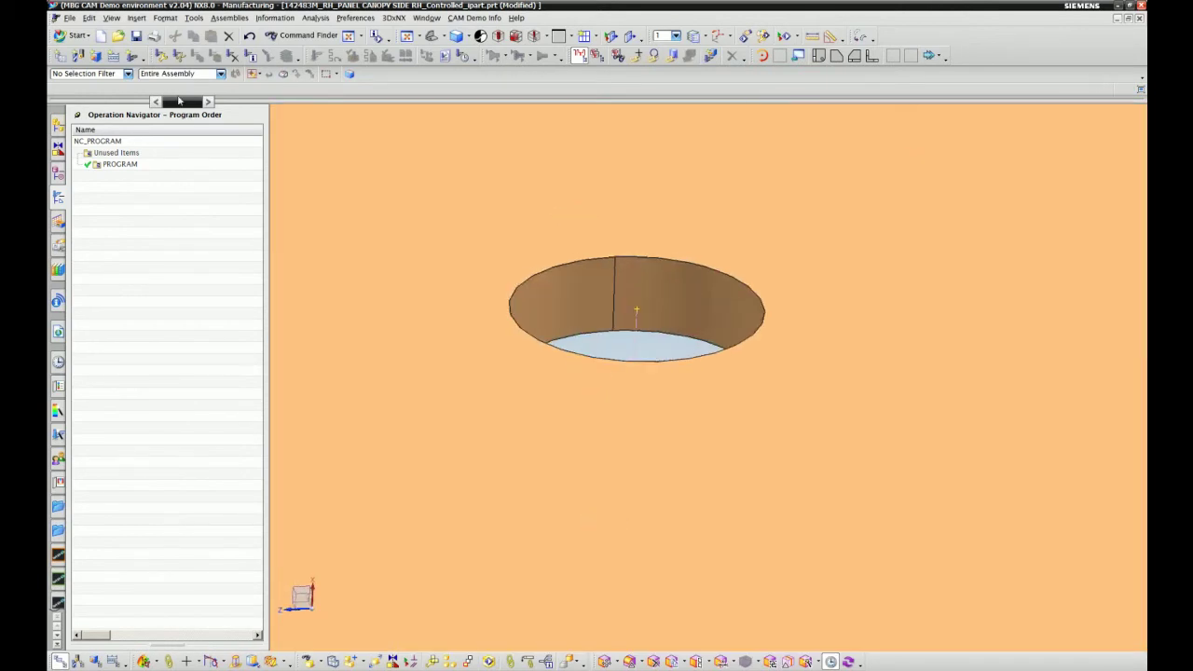
click(127, 74)
click(59, 137)
click(686, 292)
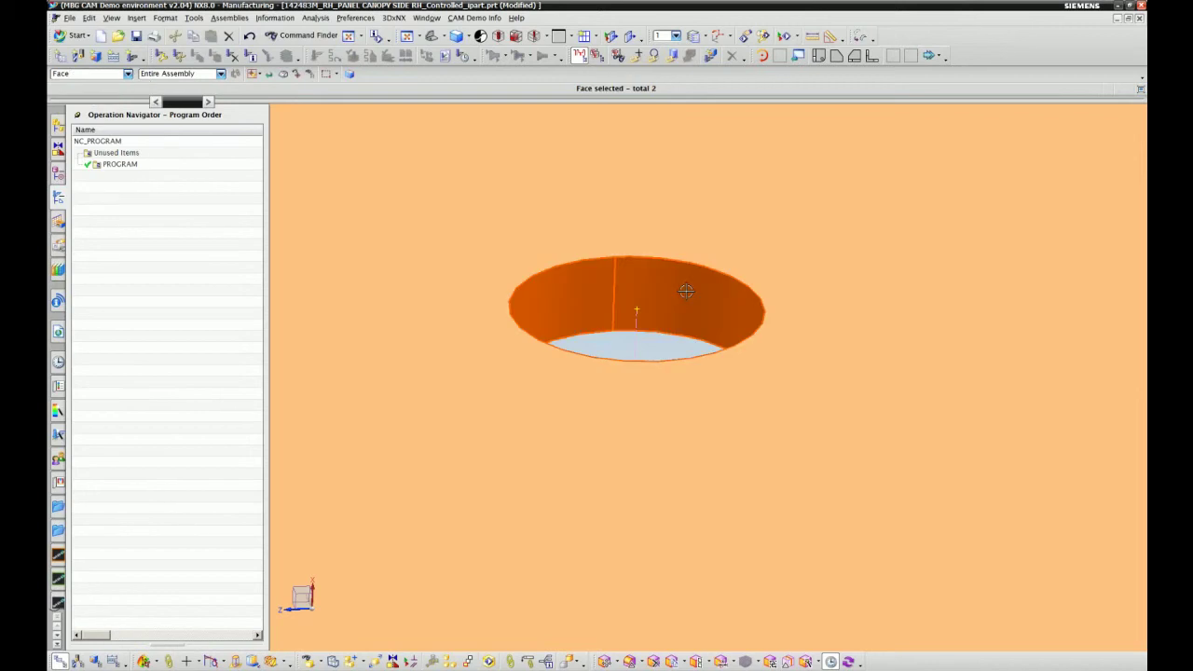
shift+click(686, 292)
shift+click(592, 290)
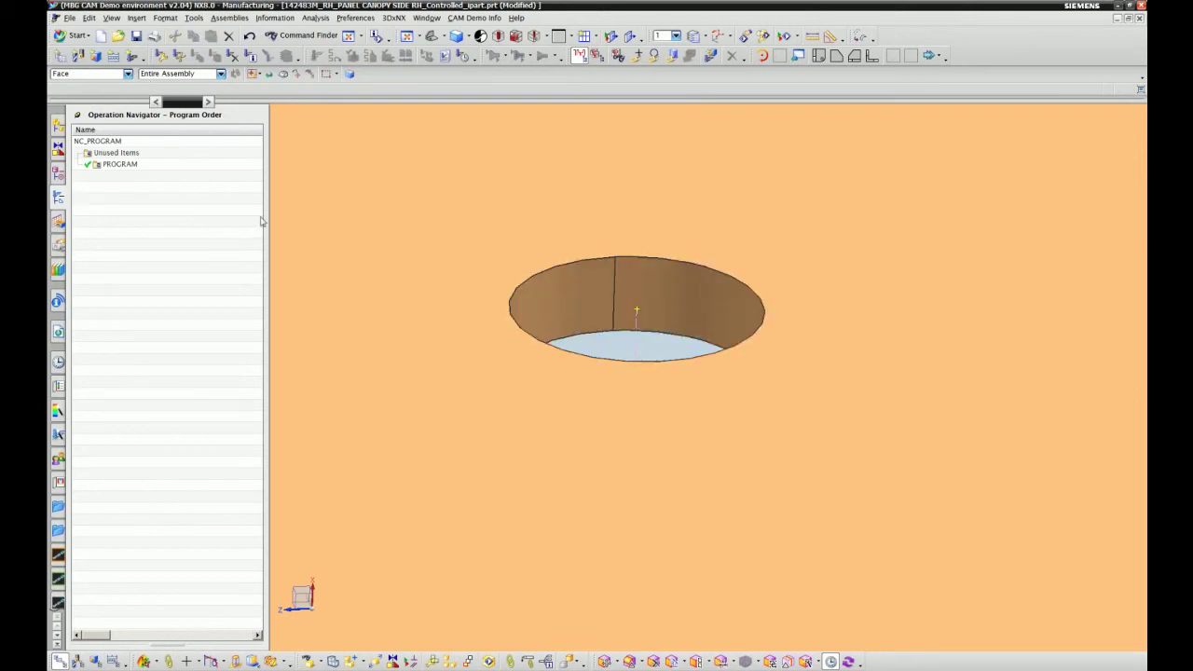
click(128, 73)
scroll(139, 127, down, 5)
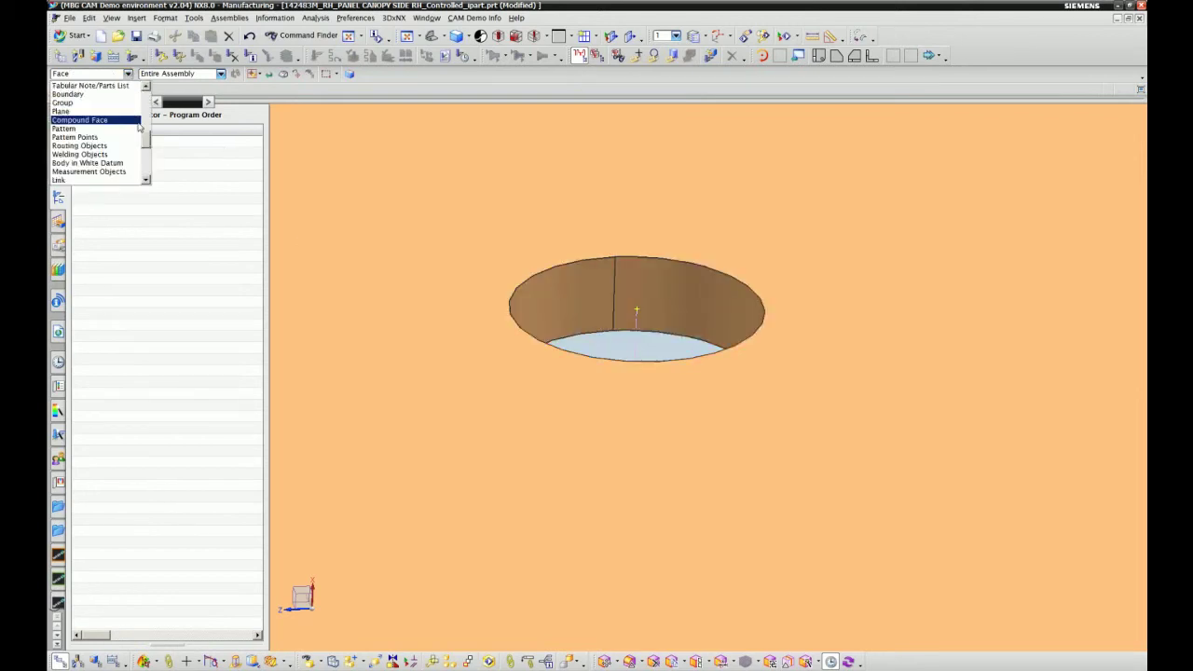
scroll(139, 127, up, 5)
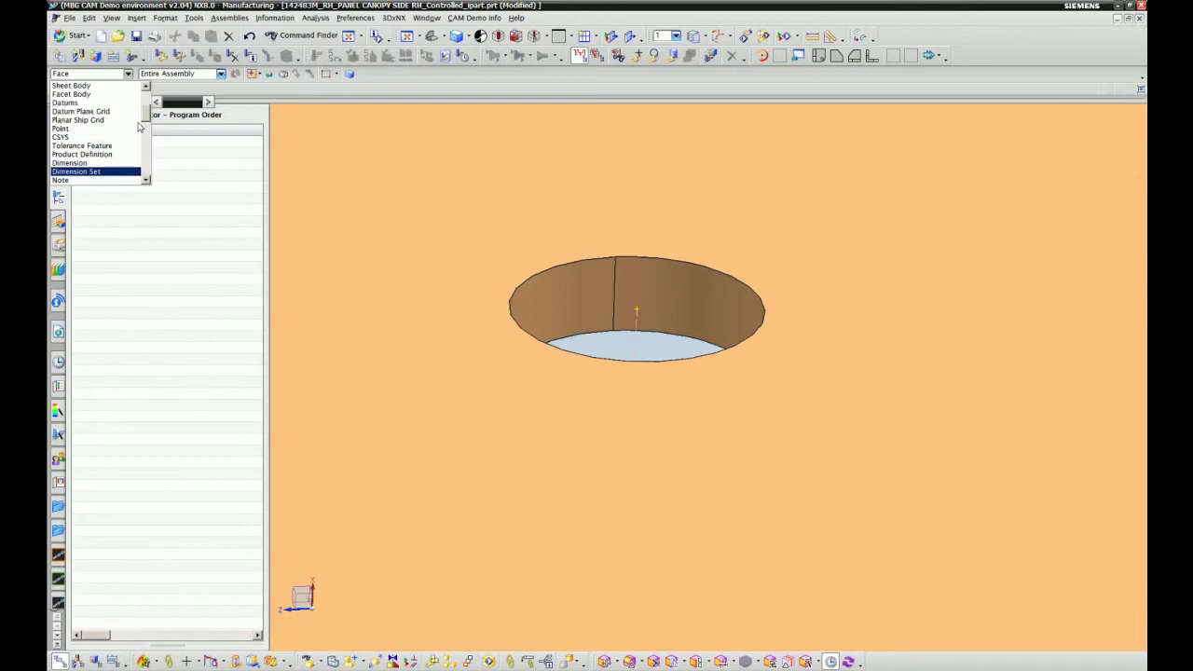
scroll(463, 245, down, 6)
scroll(795, 192, down, 8)
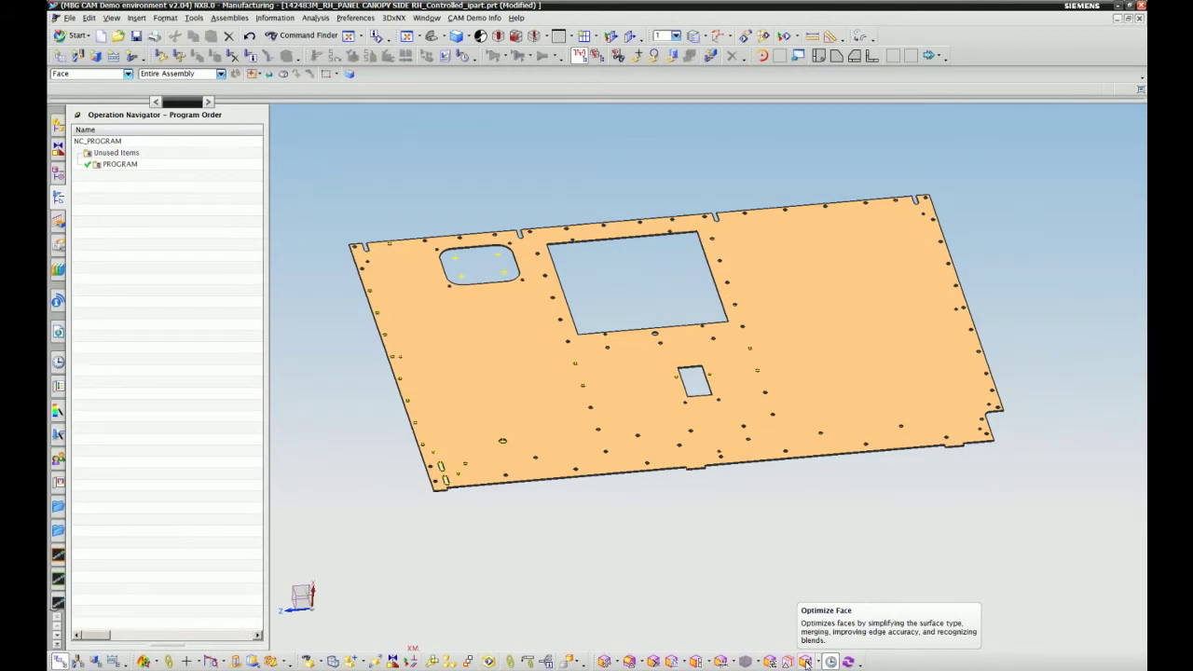
Step: Run Optimize Face on all faces of the panel with body cleaning, a report and a 0.0010 tolerance, accepting parameter removal
click(806, 661)
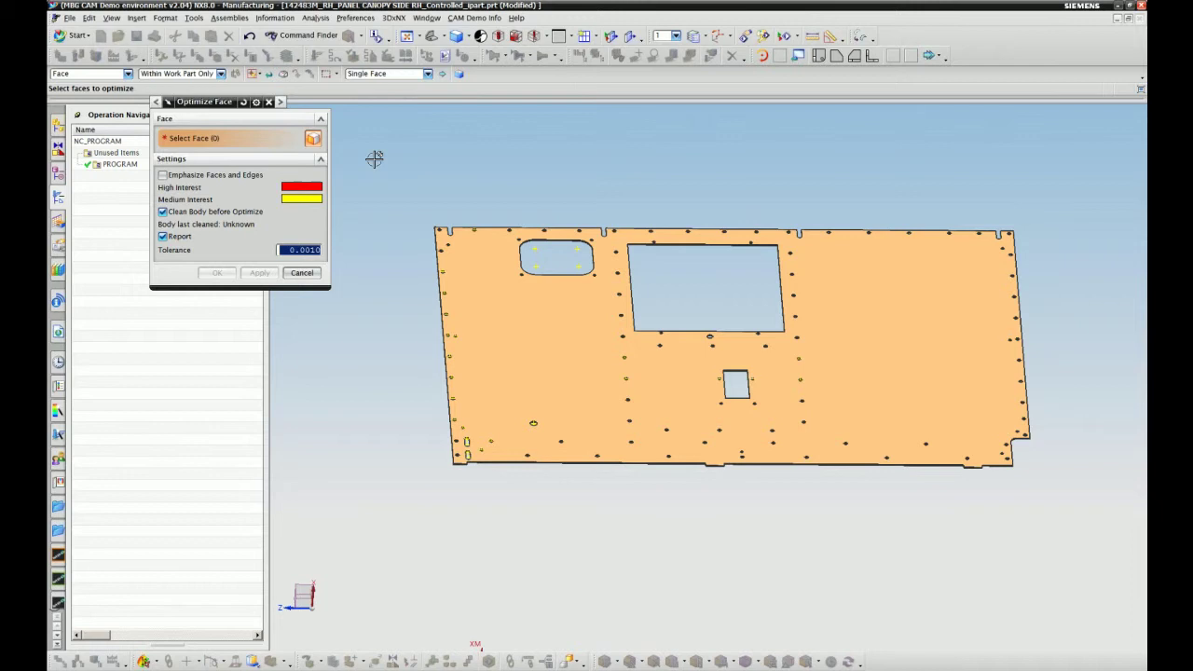
key(ctrl+a)
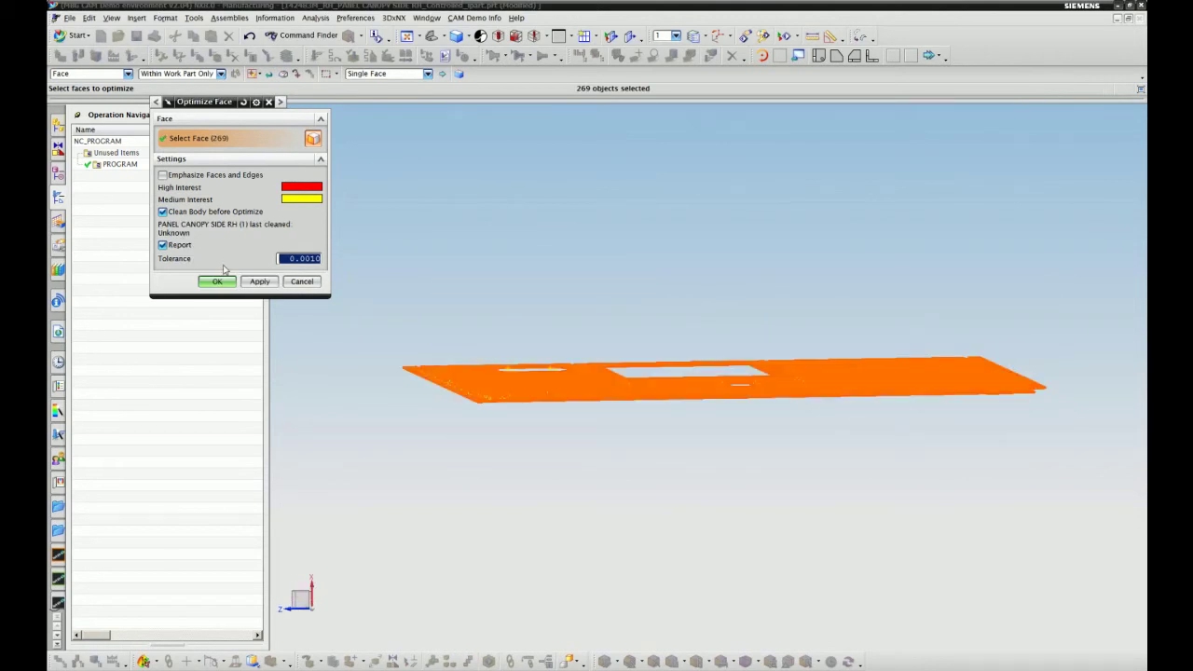
click(215, 281)
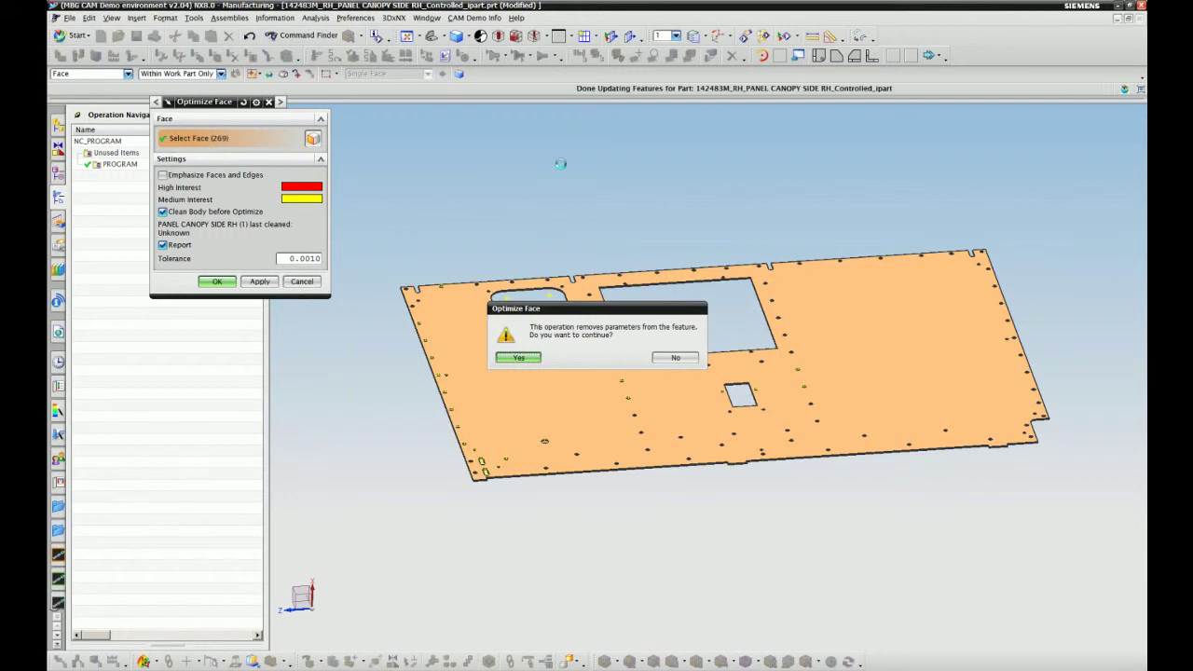
key(Return)
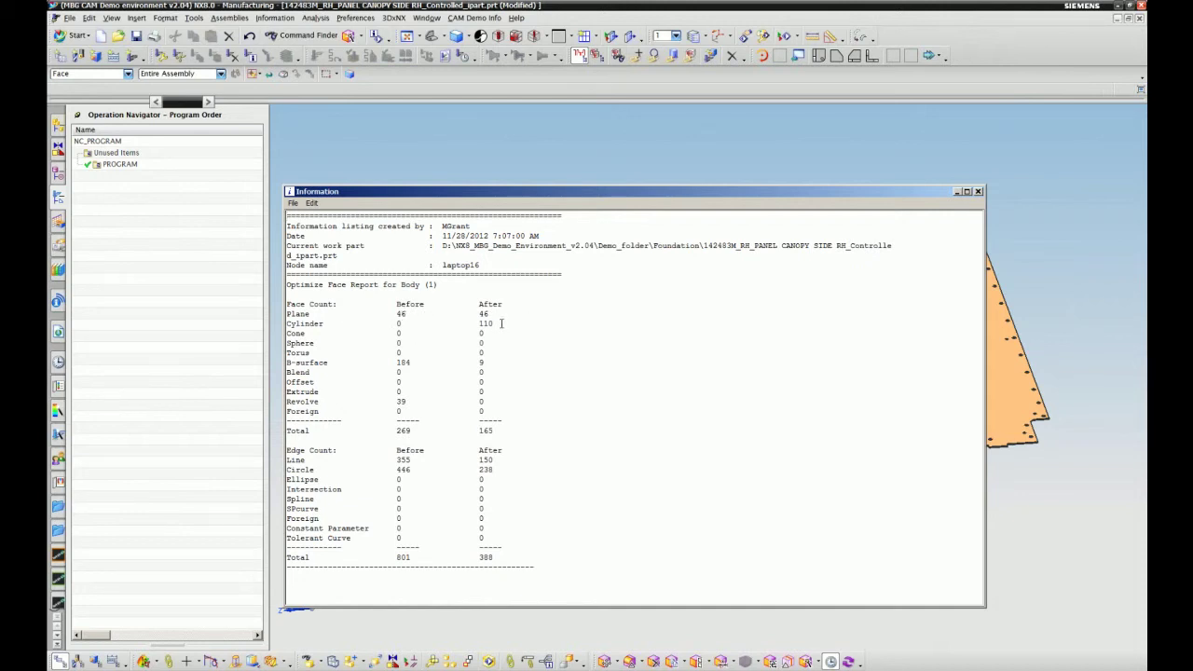
Step: Review the before and after counts of cylinder, B-surface and revolve faces in the Optimize Face report, and close it
drag(502, 324, 469, 323)
drag(392, 362, 485, 363)
drag(393, 401, 414, 402)
click(979, 192)
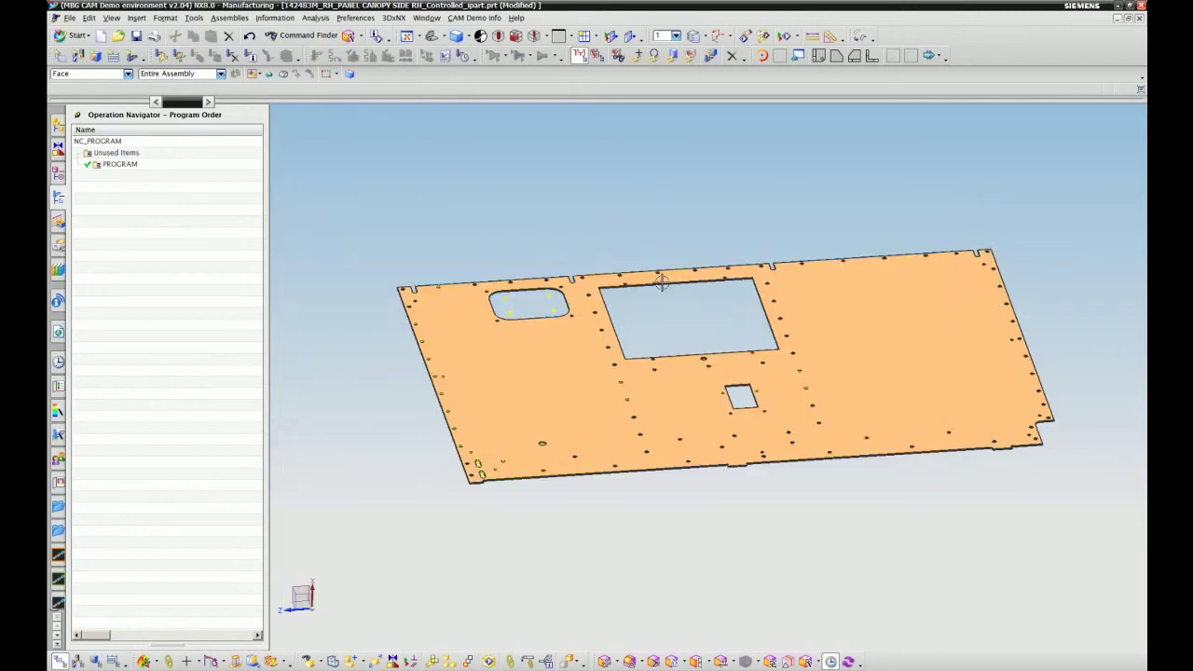
Step: Examine the wall of an optimized hole up close and the panel's other holes and cutouts from several views
scroll(660, 282, up, 10)
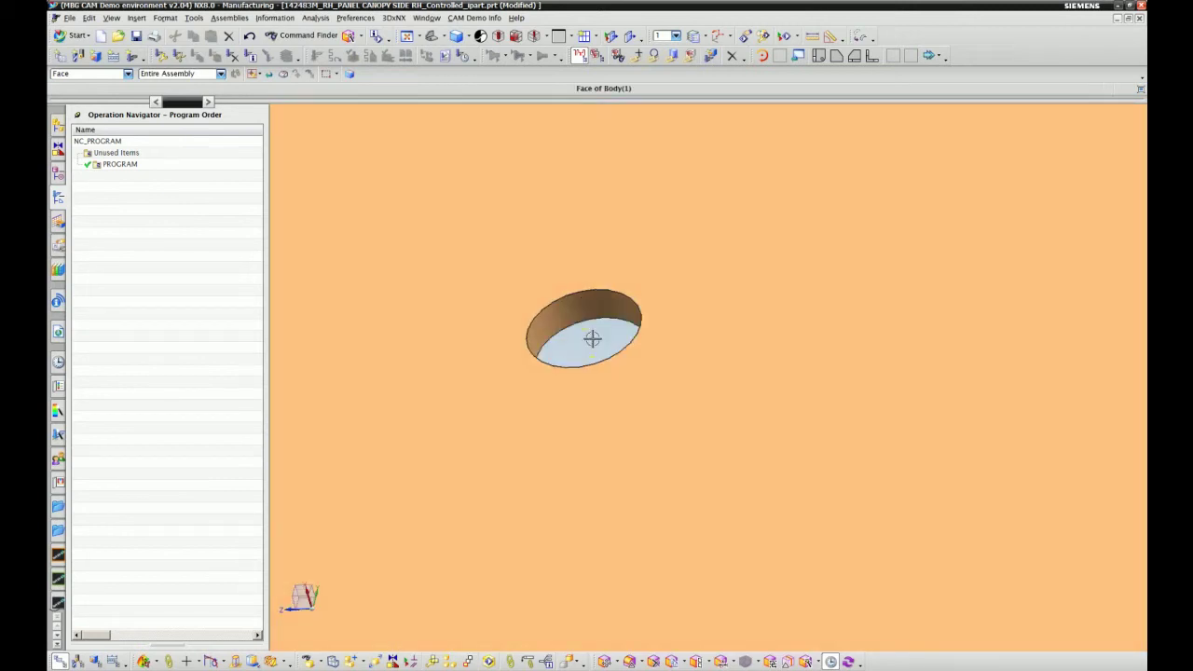
middle_drag(591, 338, 1059, 286)
scroll(650, 357, down, 5)
scroll(1059, 286, down, 2)
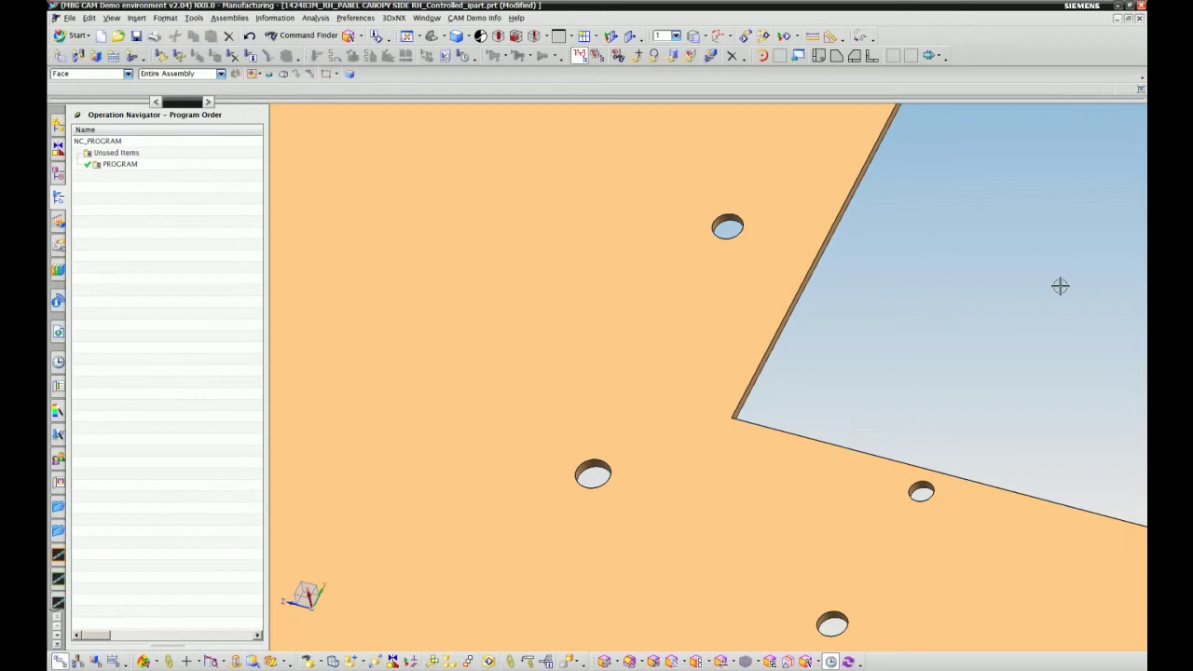
scroll(1059, 286, down, 4)
key(F8)
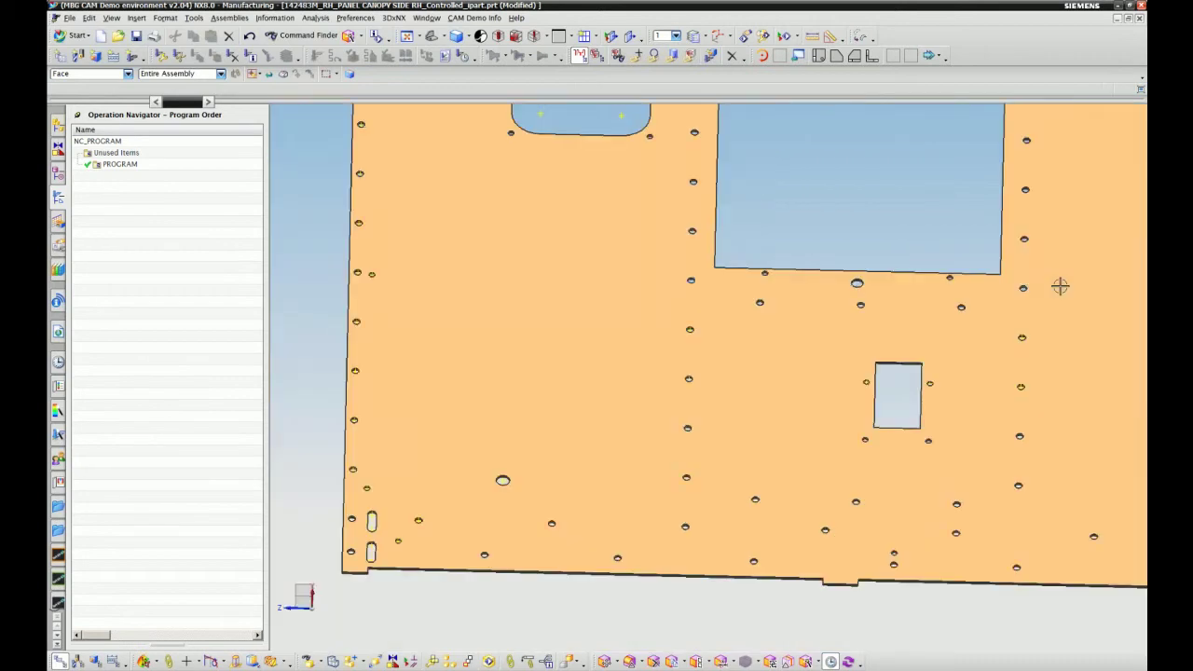
key(Home)
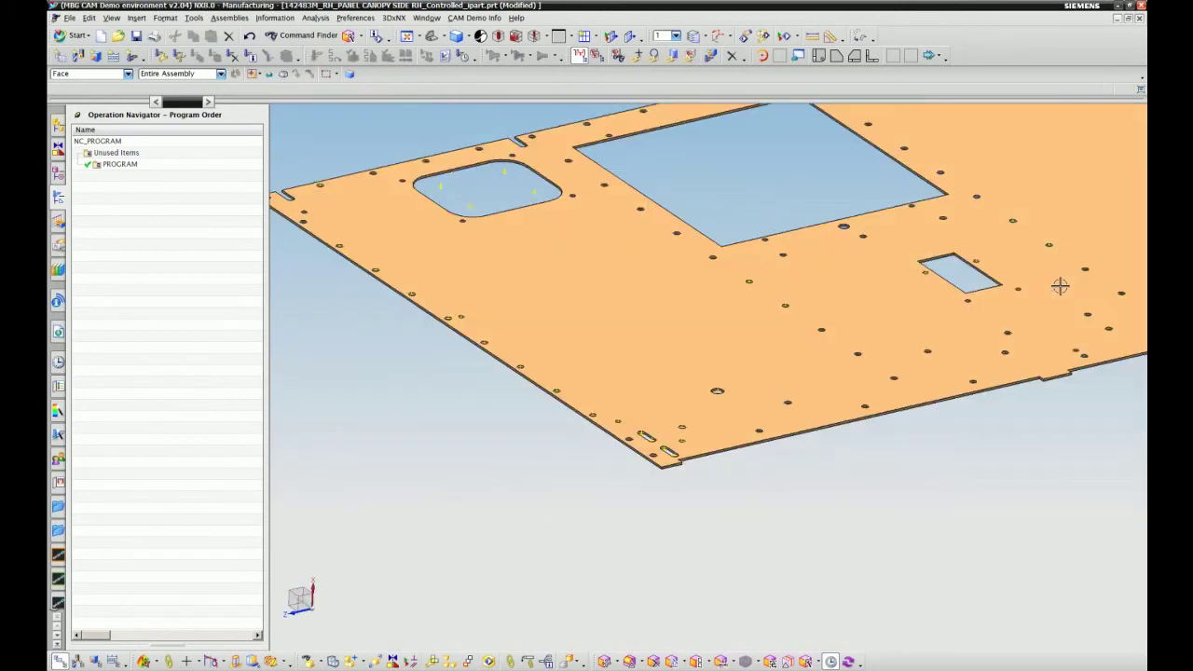
key(End)
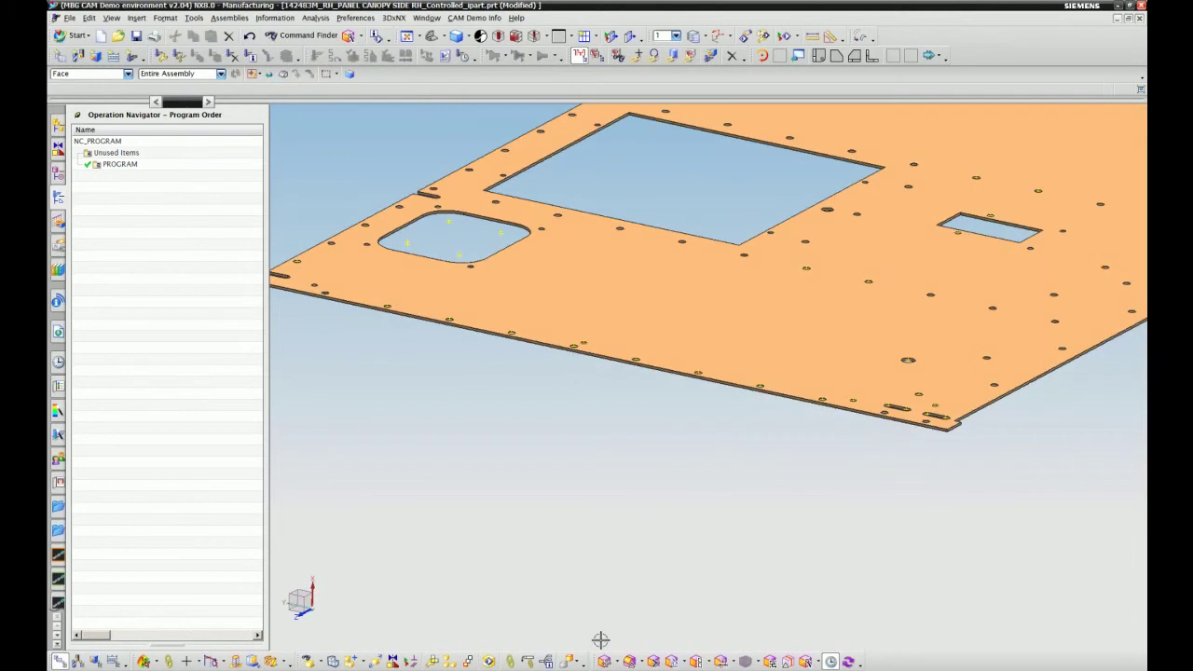
click(642, 663)
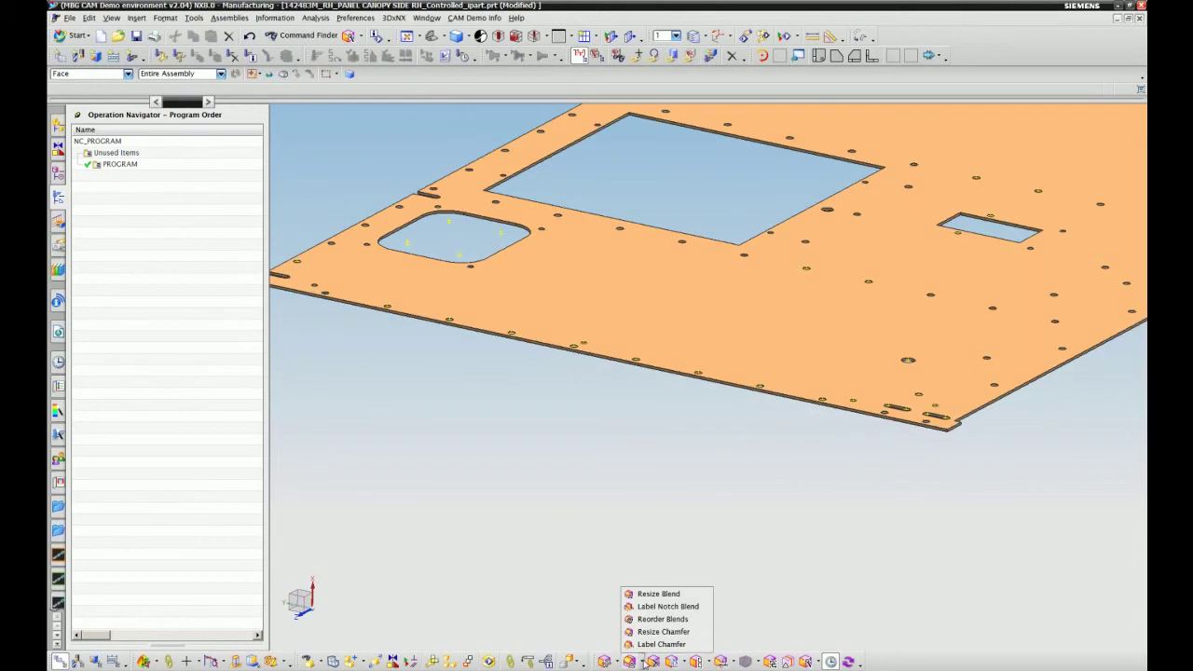
click(695, 606)
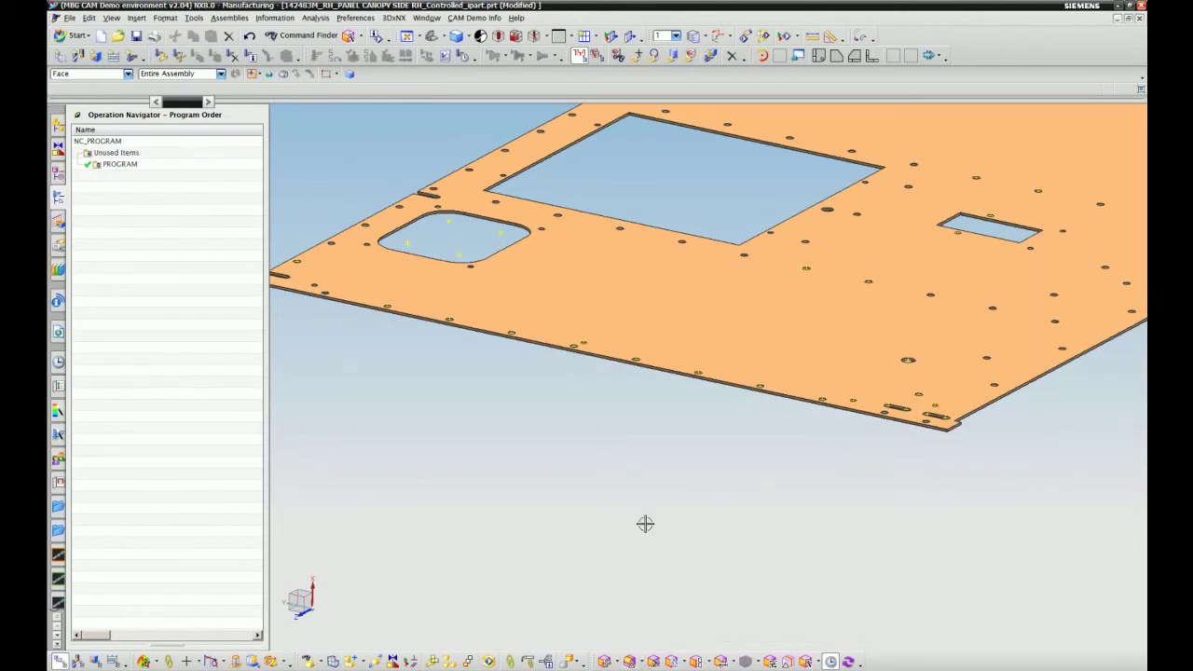
scroll(645, 524, down, 1)
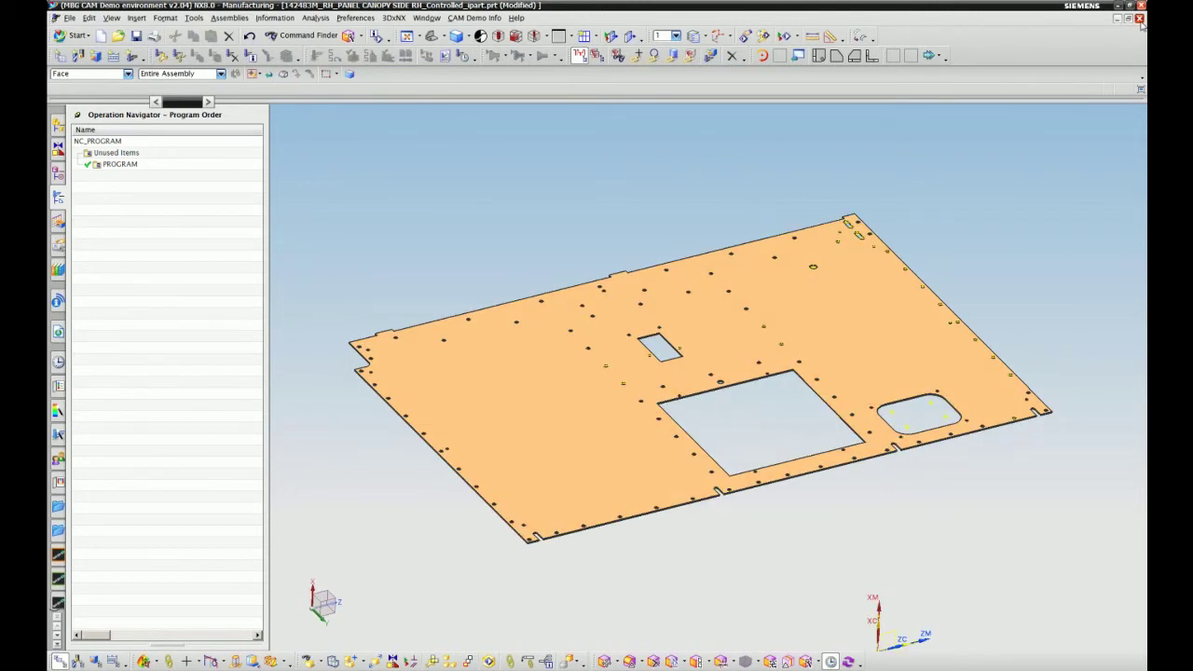
Step: Close the panel part without saving and open cover_top_mold_base_setup_1 from the recent part history
click(1140, 20)
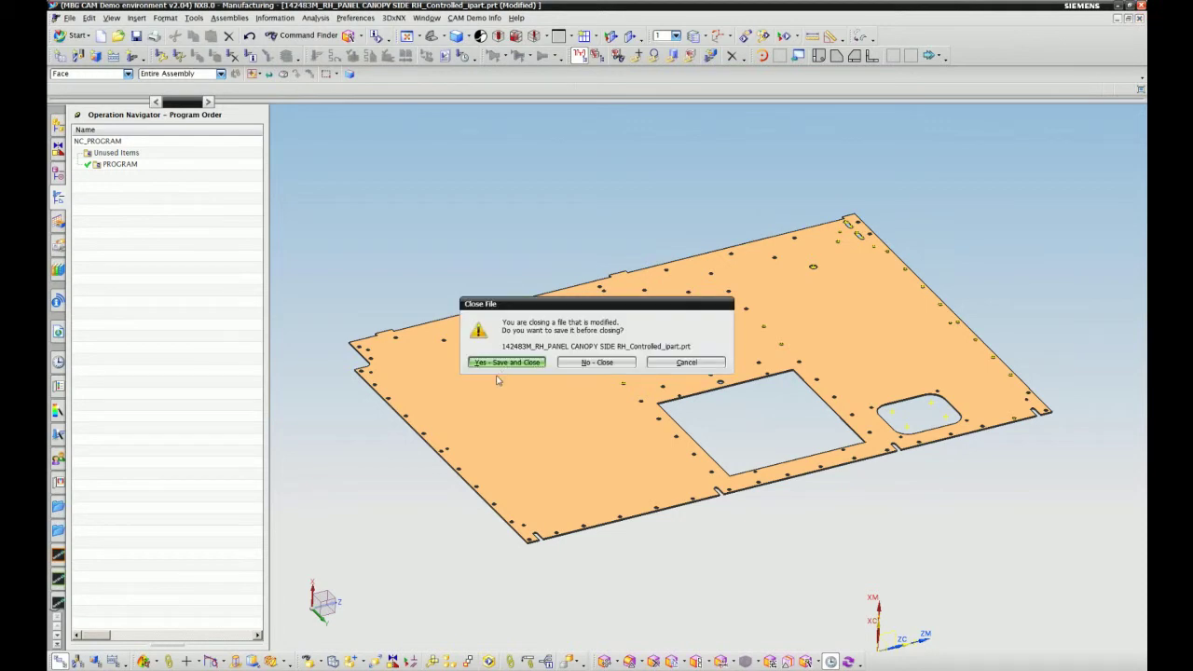
click(595, 364)
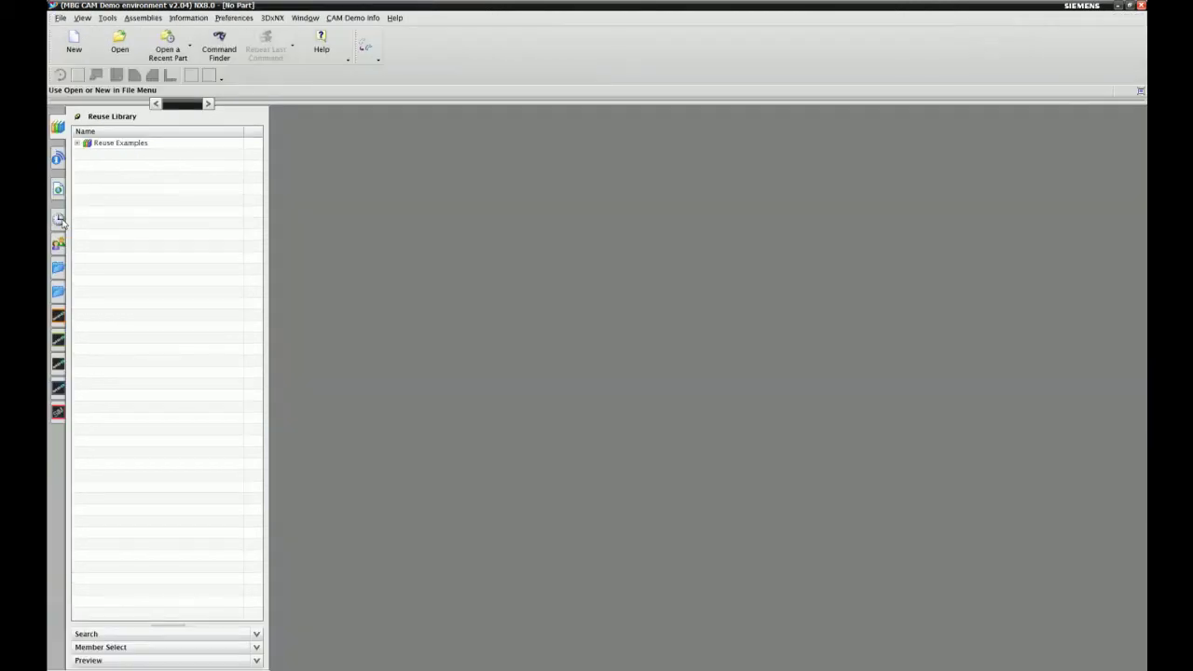
click(58, 218)
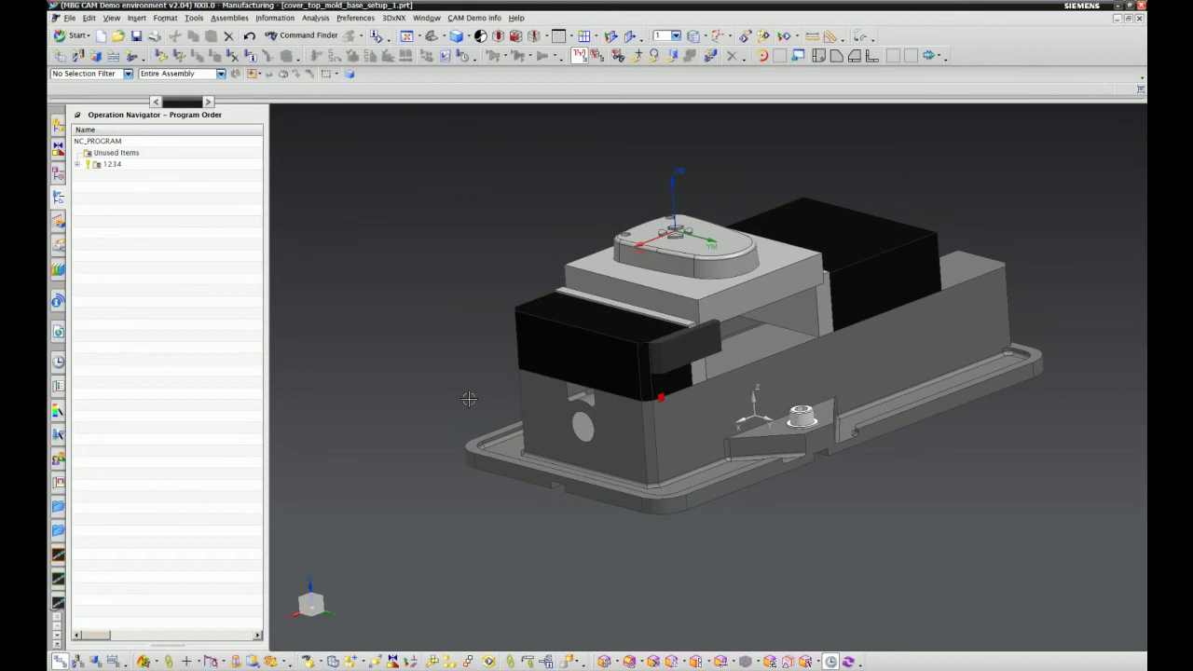
middle_drag(469, 398, 618, 421)
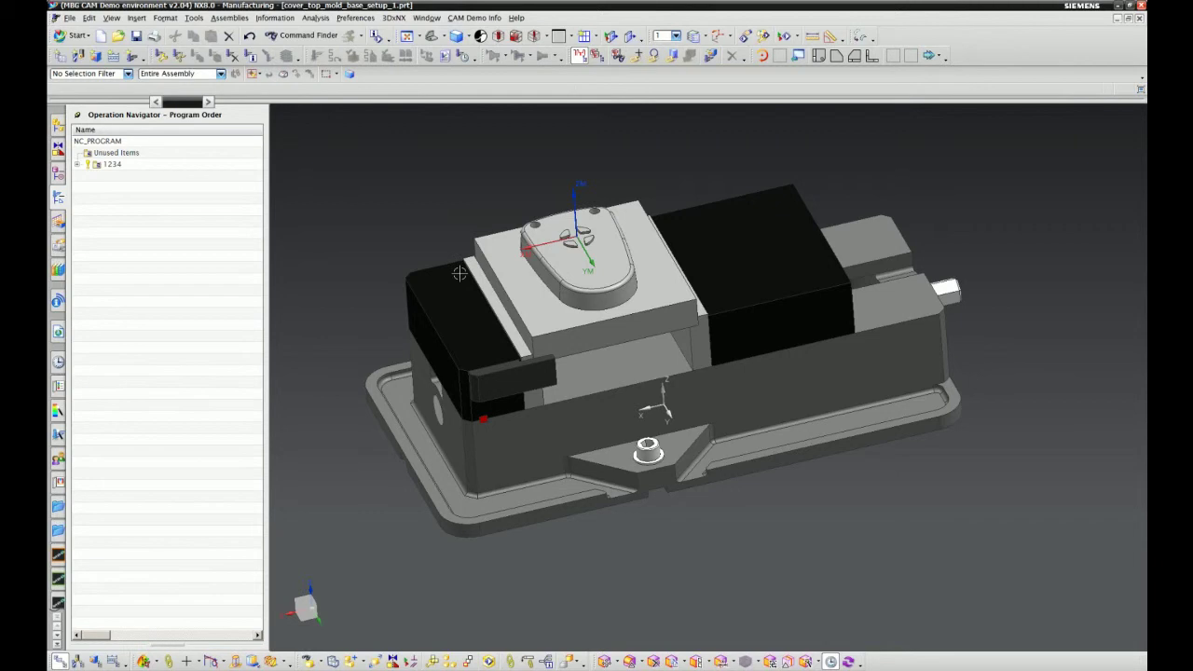
Step: Switch the operations list to the machine tool view and briefly display the sim01_mill_3ax machine component around the vise before hiding it again
scroll(460, 273, down, 2)
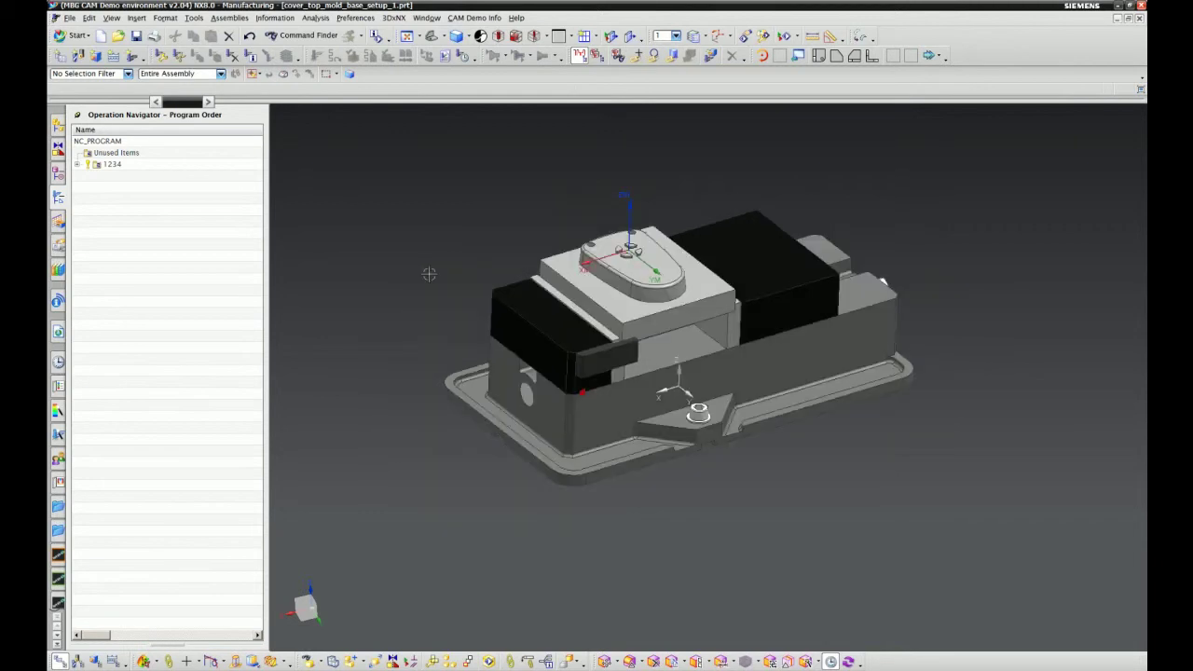
click(80, 661)
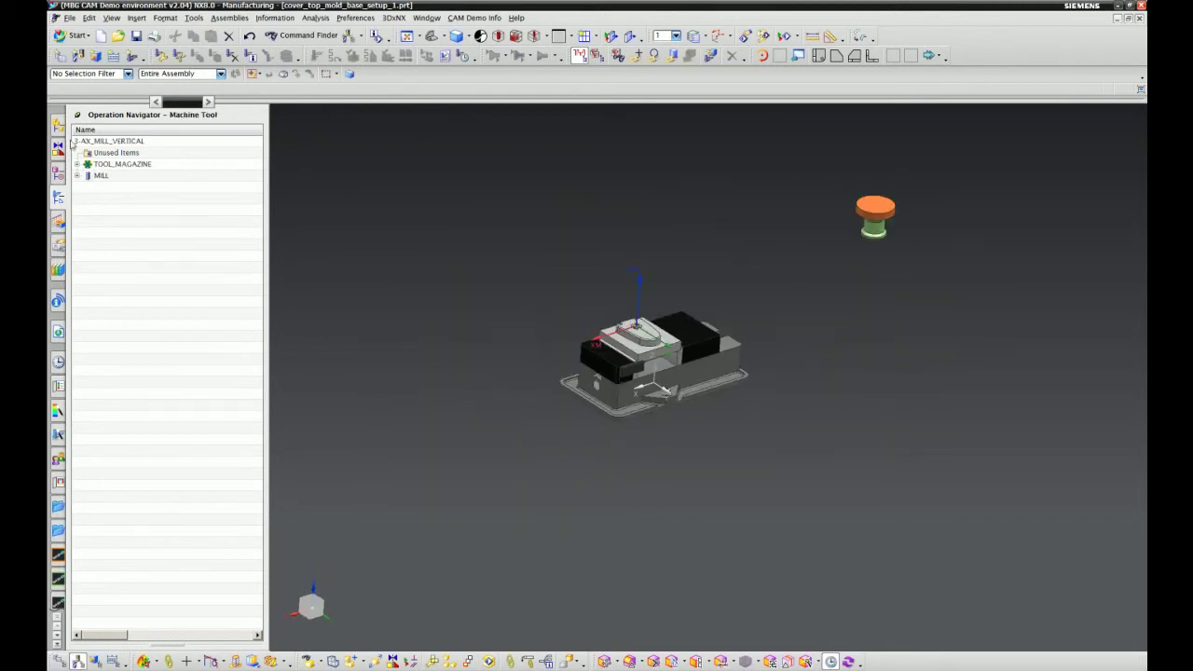
click(58, 128)
click(58, 147)
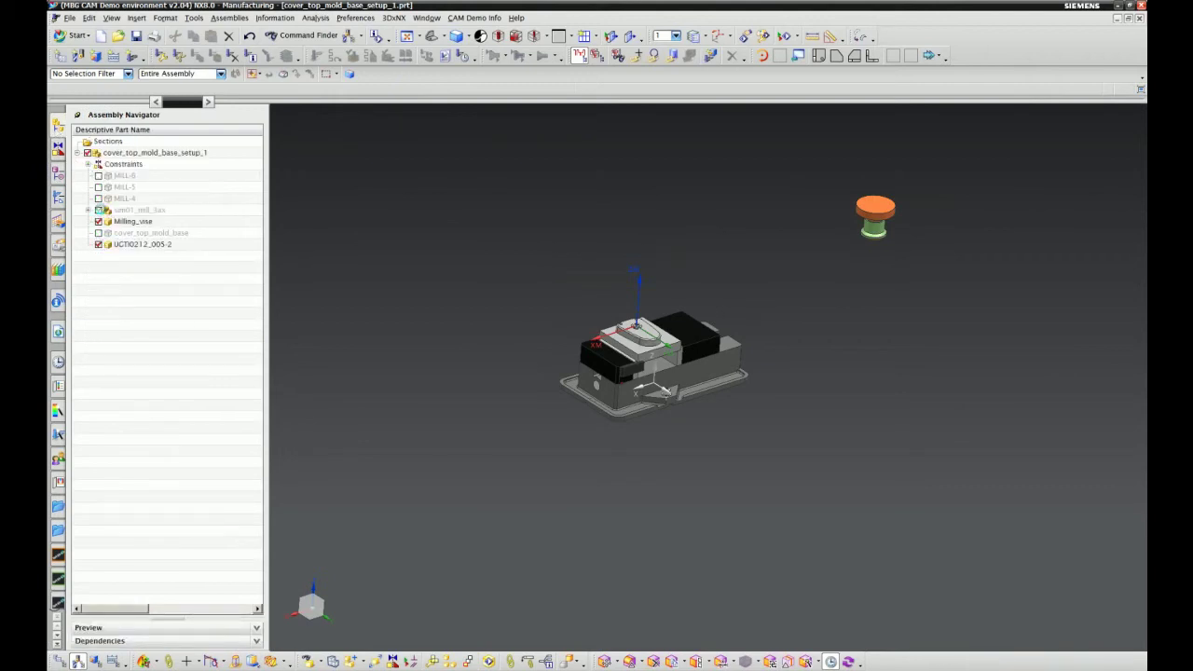
click(98, 210)
key(ctrl+f)
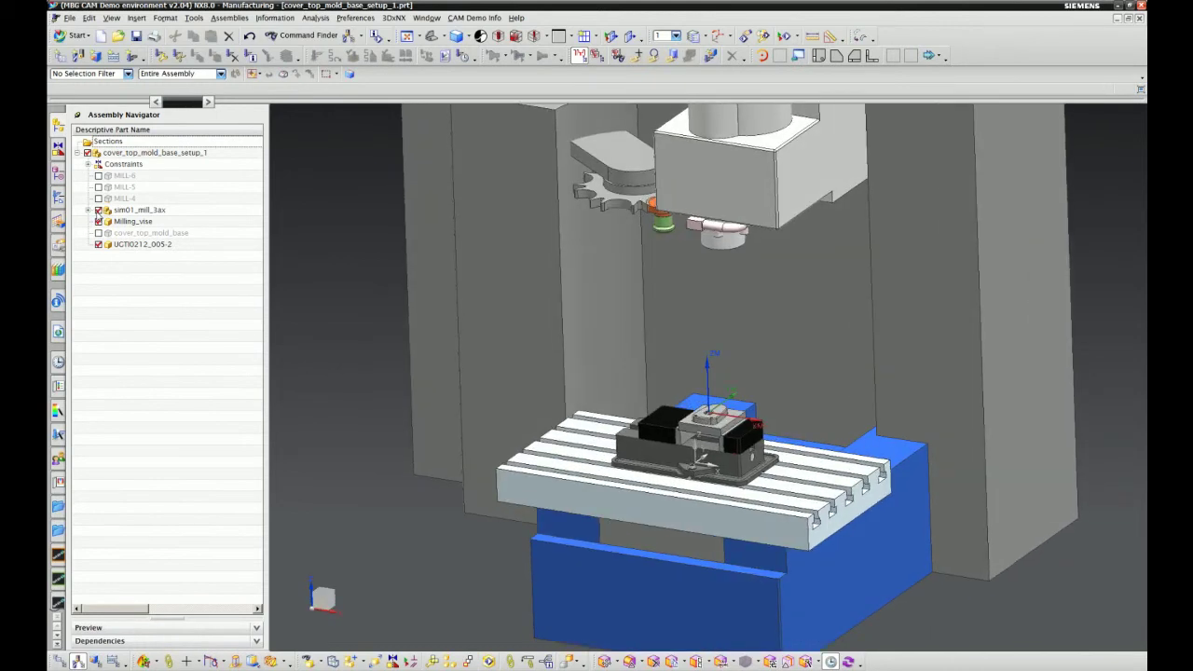
click(98, 210)
Step: Suppress Delete Face (15) through Replace Face (18) together in the model history to compare the mold core, and unsuppress them again
click(58, 174)
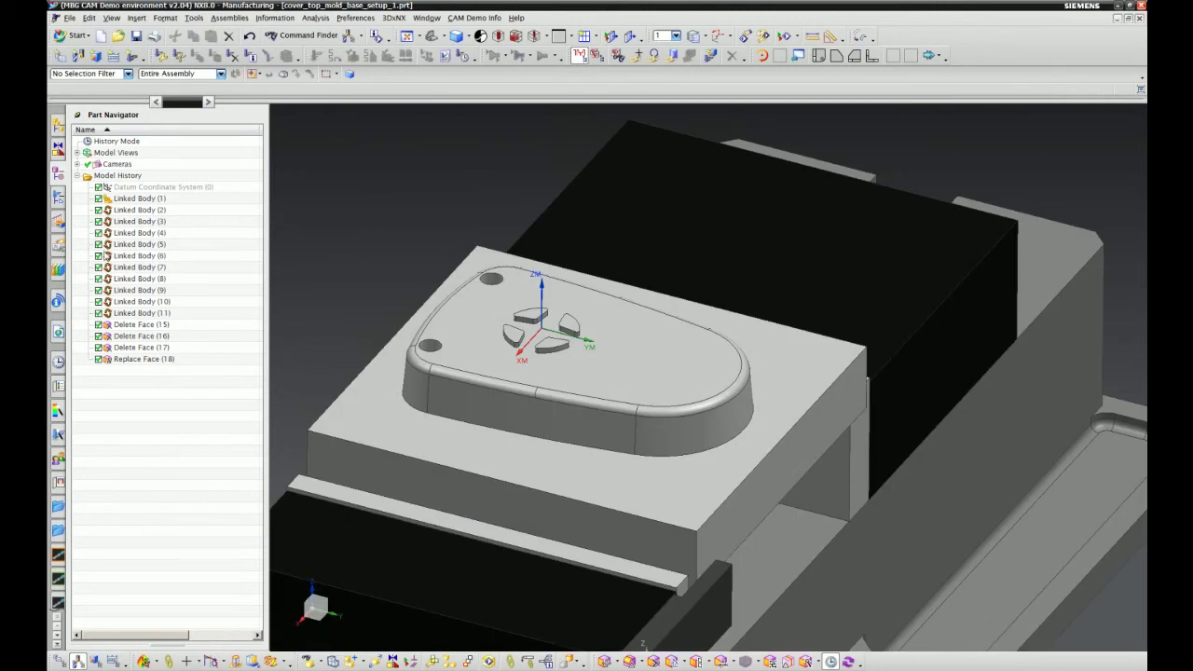
click(128, 361)
shift+click(126, 324)
click(98, 325)
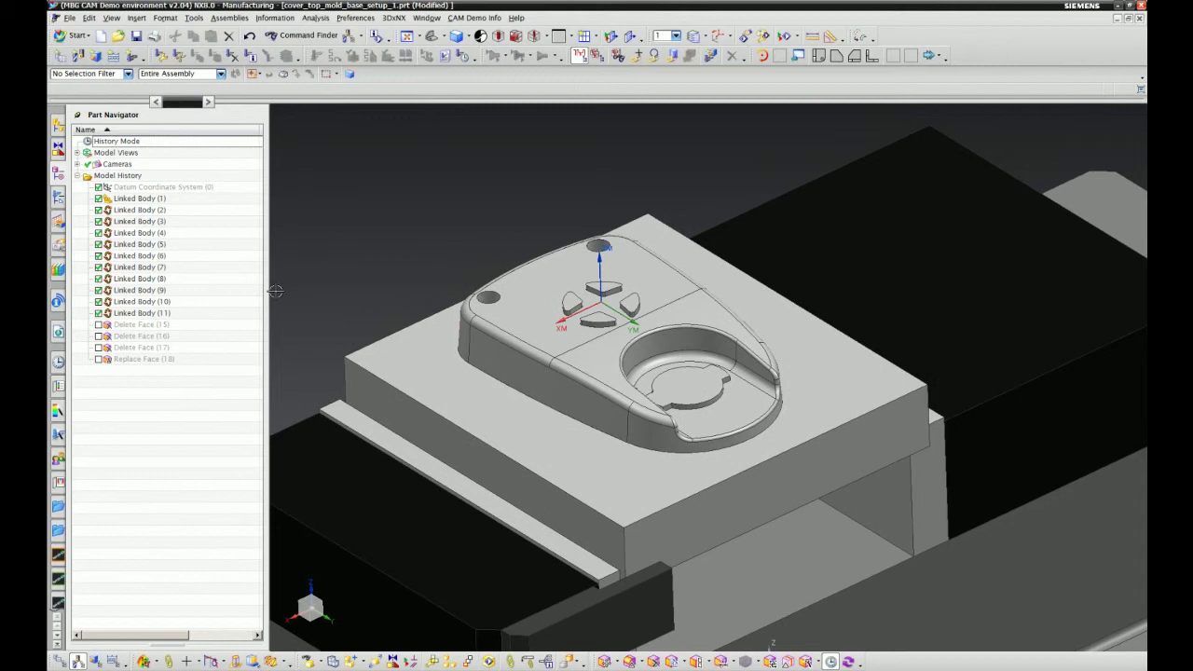
click(135, 325)
shift+click(119, 359)
click(97, 359)
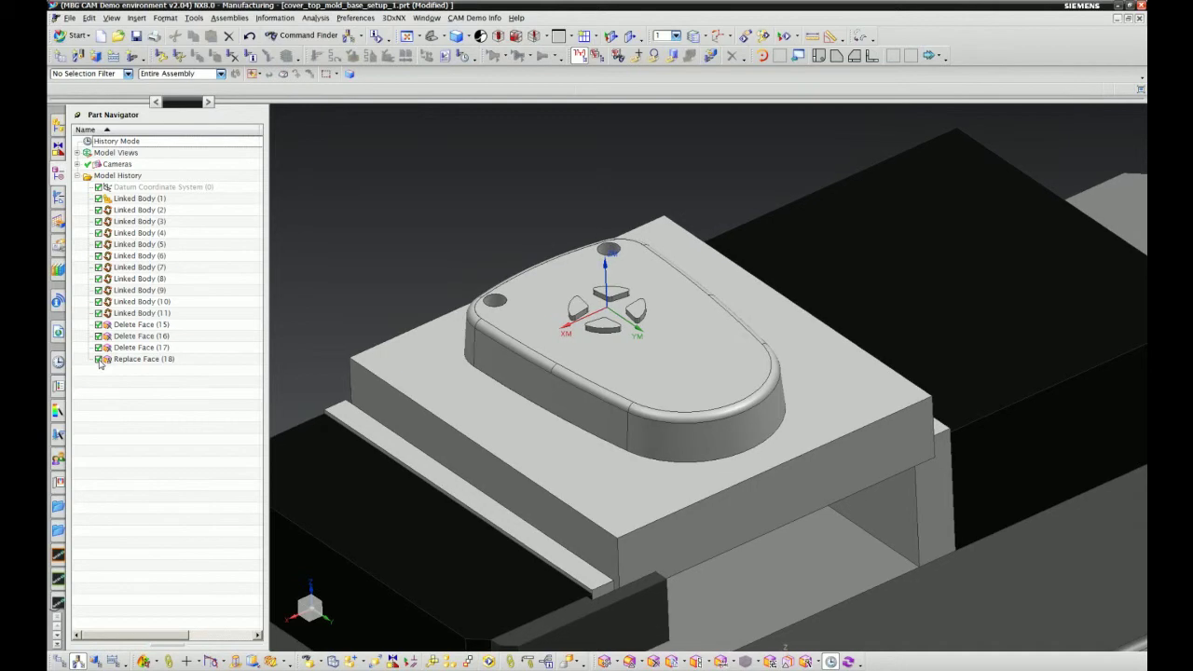
Step: Suppress Replace Face (18) and Delete Face (17), (16) and (15) one at a time, working backwards through the history
click(99, 360)
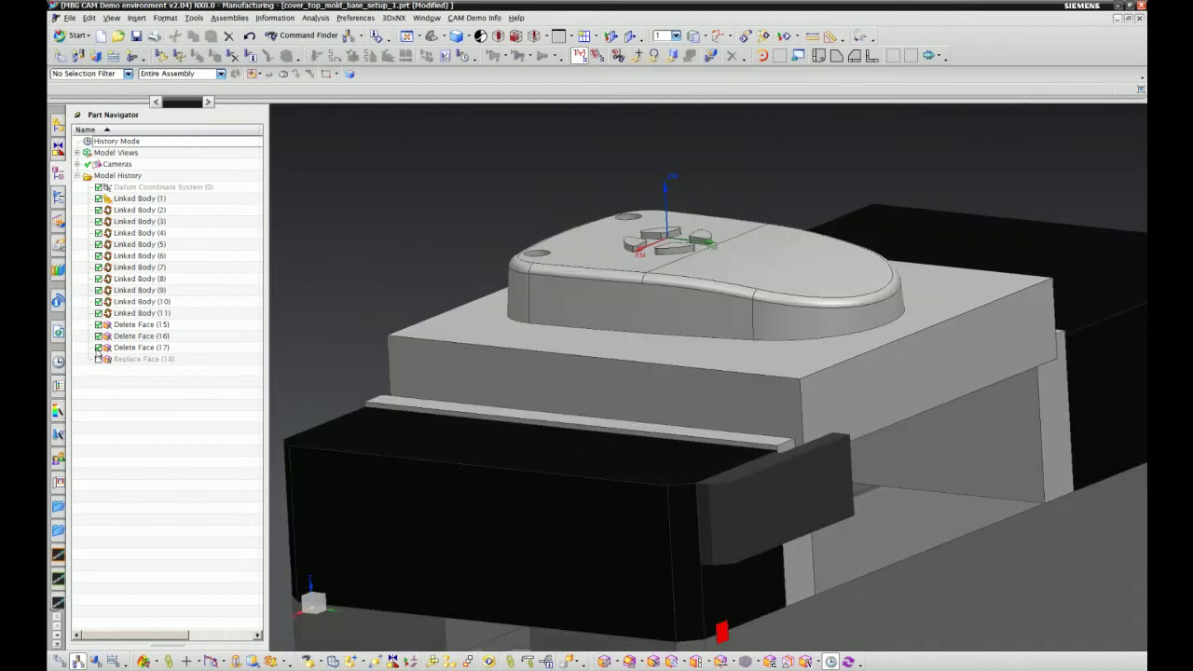
click(99, 347)
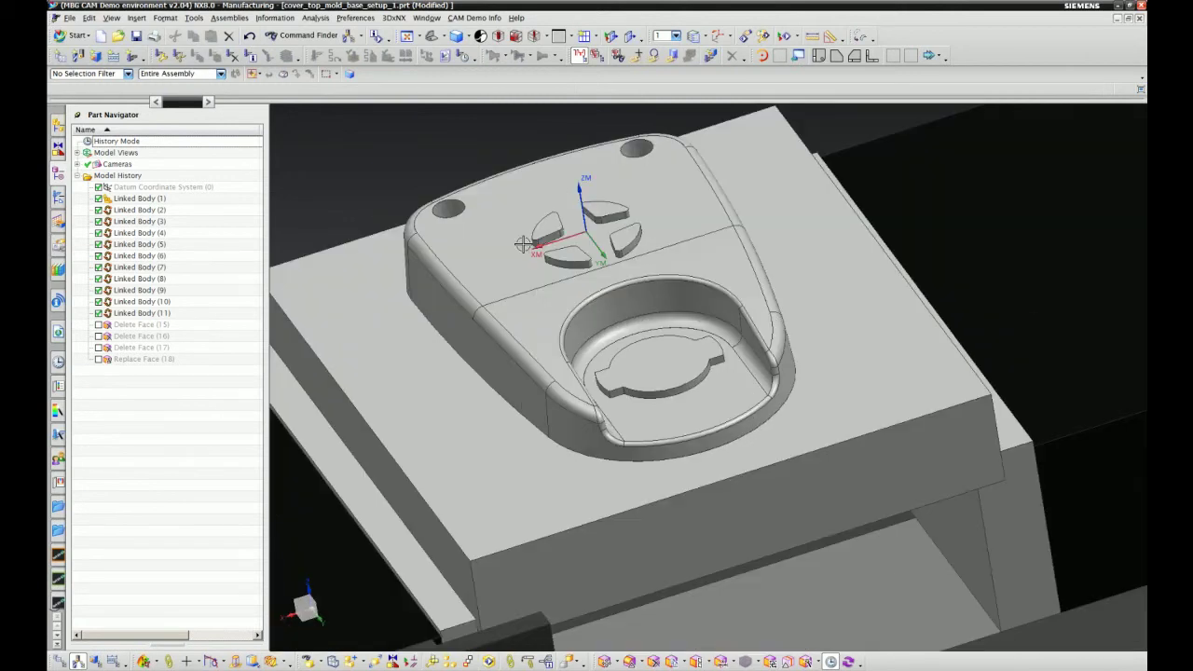
Step: Delete the blend around the recess's upper rim with Delete Face, using the Connected Blend Faces rule and the Heal option
middle_drag(523, 245, 538, 380)
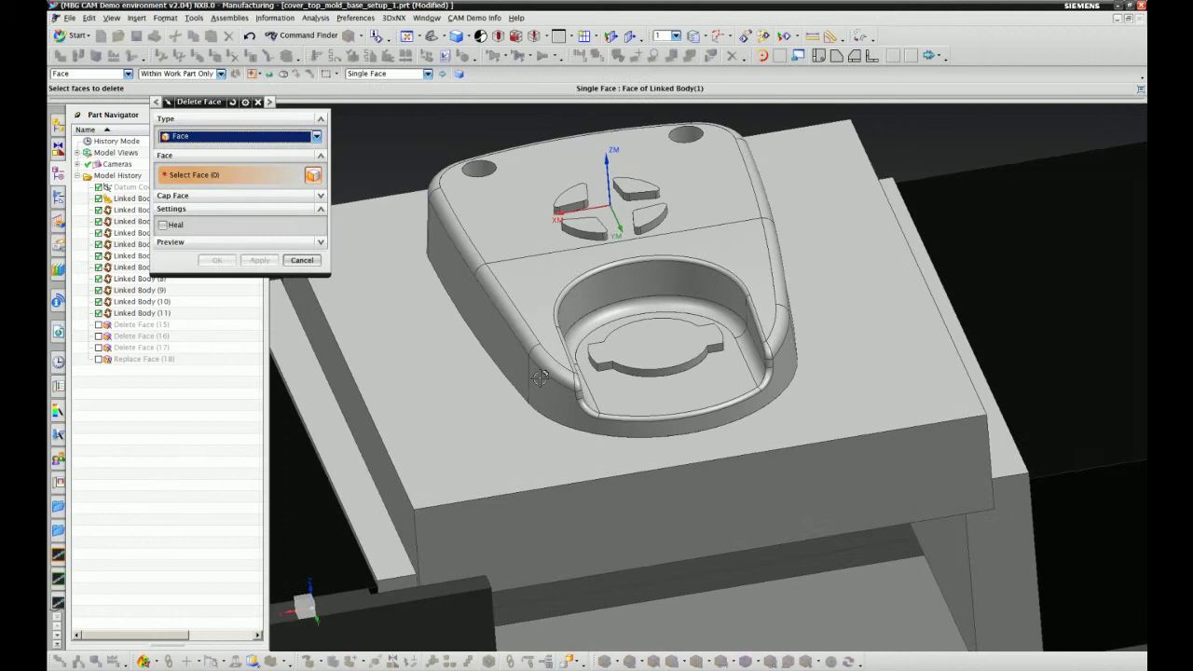
click(392, 74)
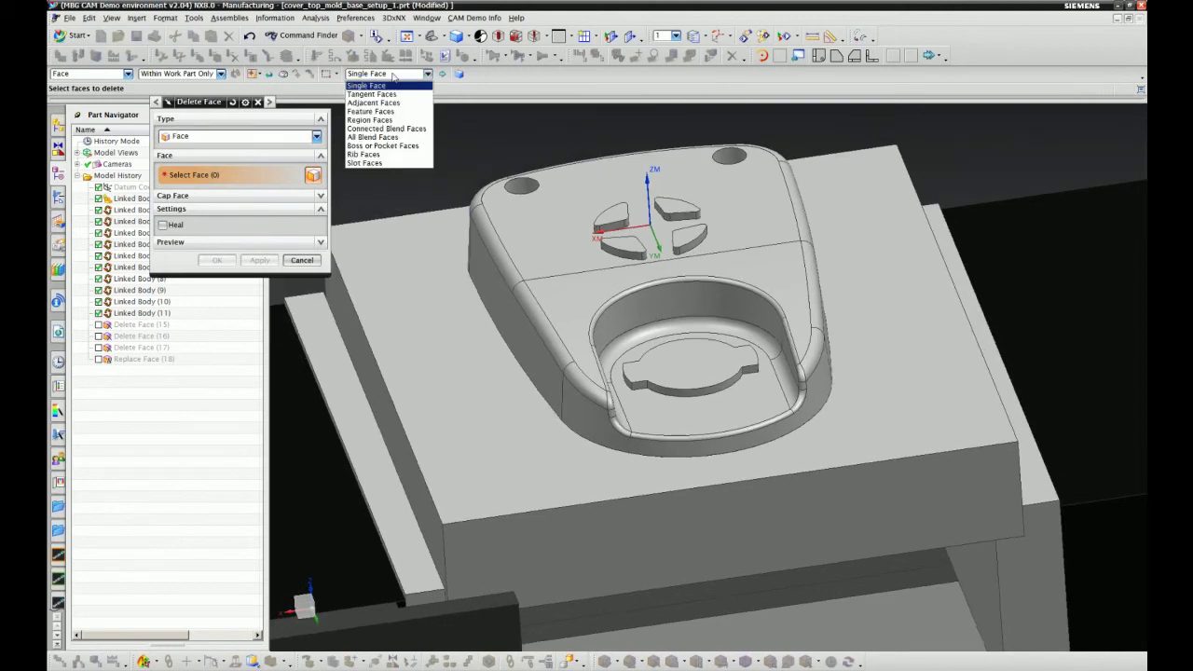
click(400, 133)
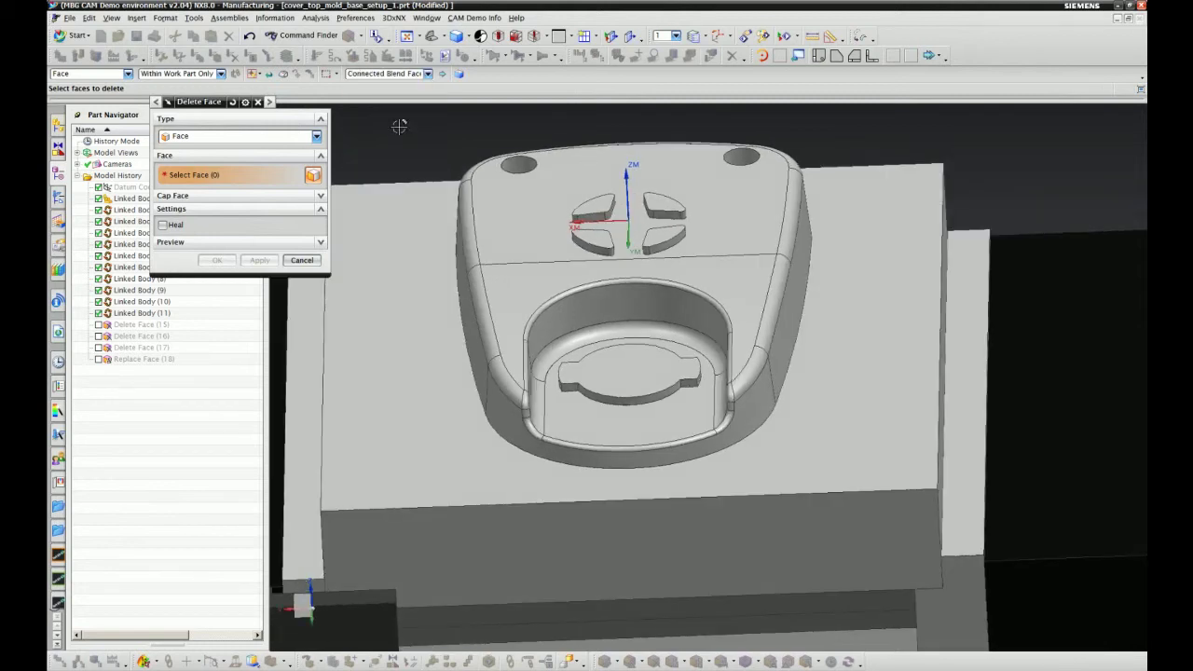
click(548, 305)
click(548, 306)
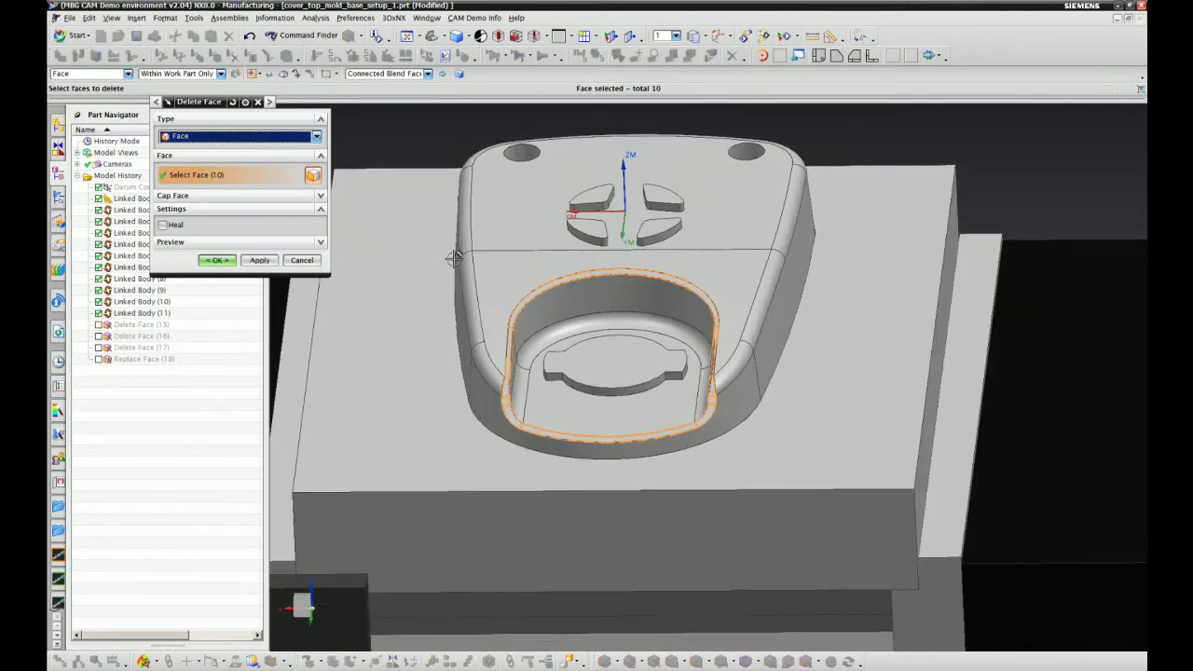
click(163, 225)
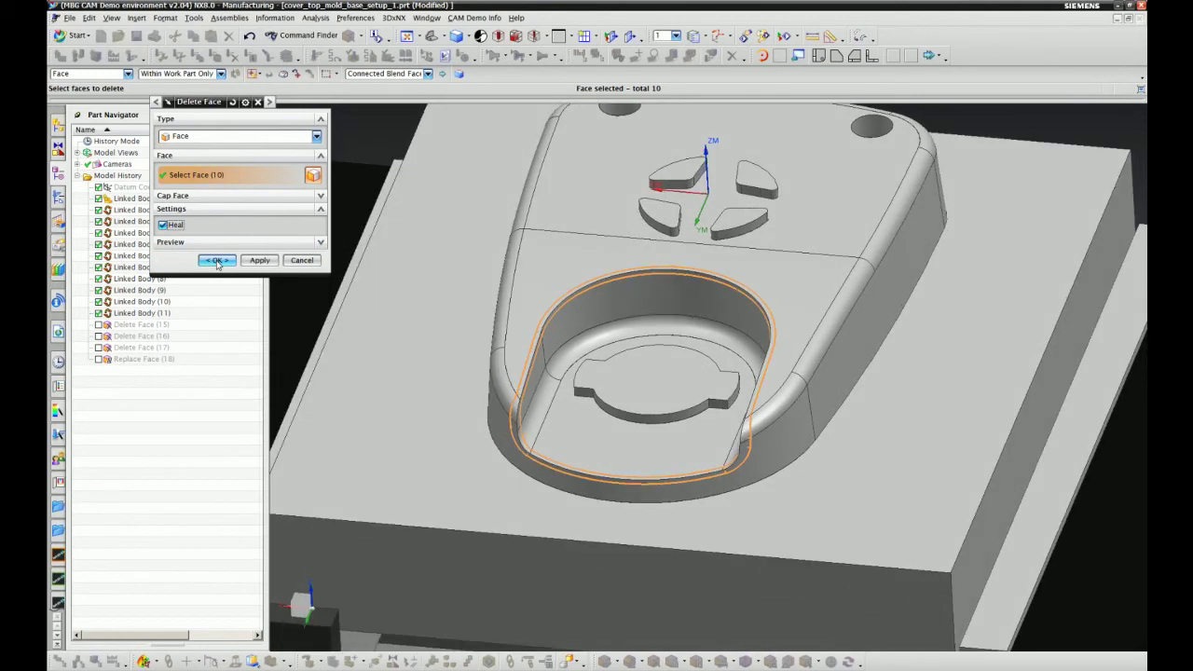
click(216, 261)
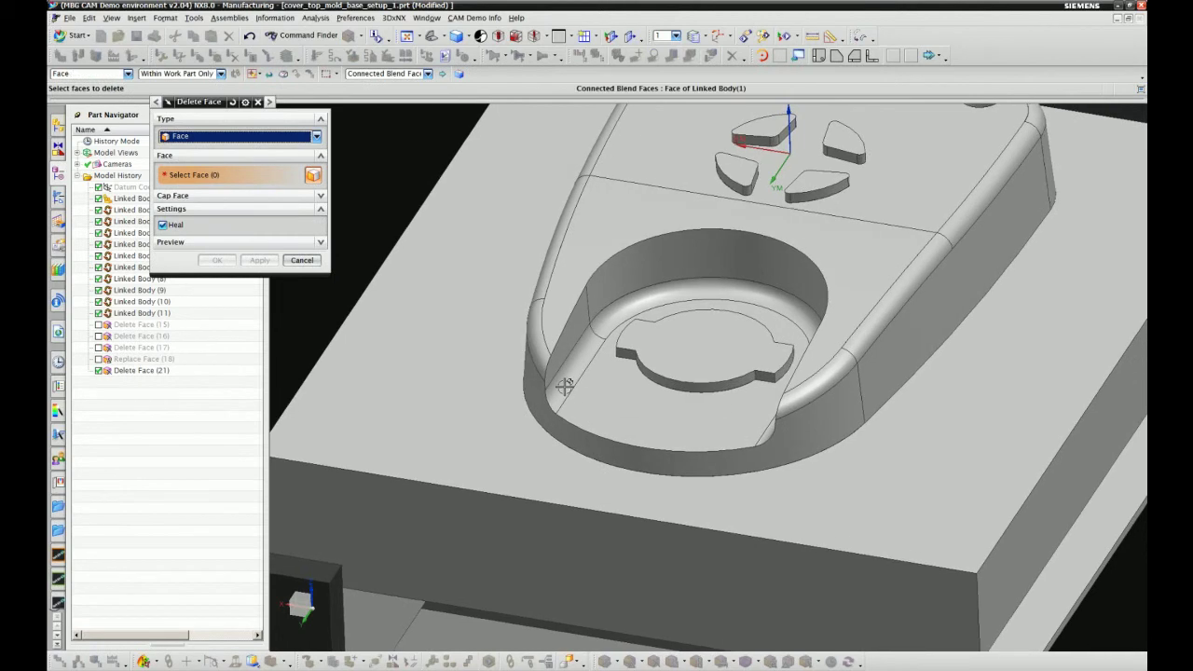
Step: Delete the connected blend faces around the floor of the recess with healing on, keeping Delete Face active
scroll(565, 385, down, 3)
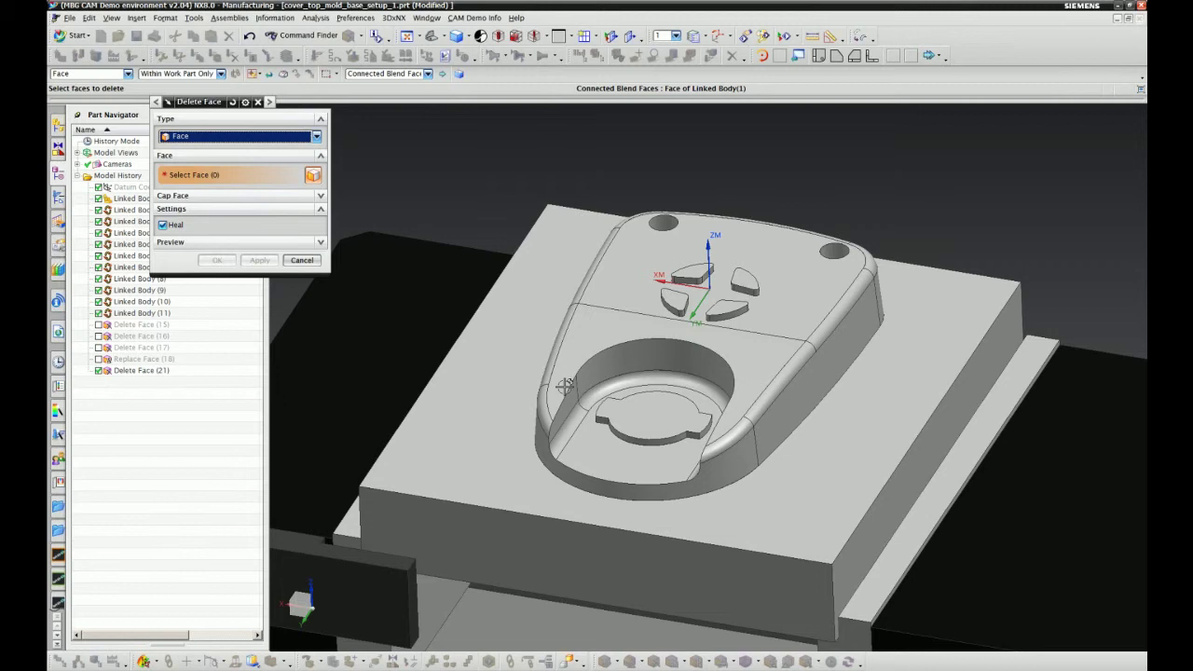
middle_drag(565, 386, 708, 358)
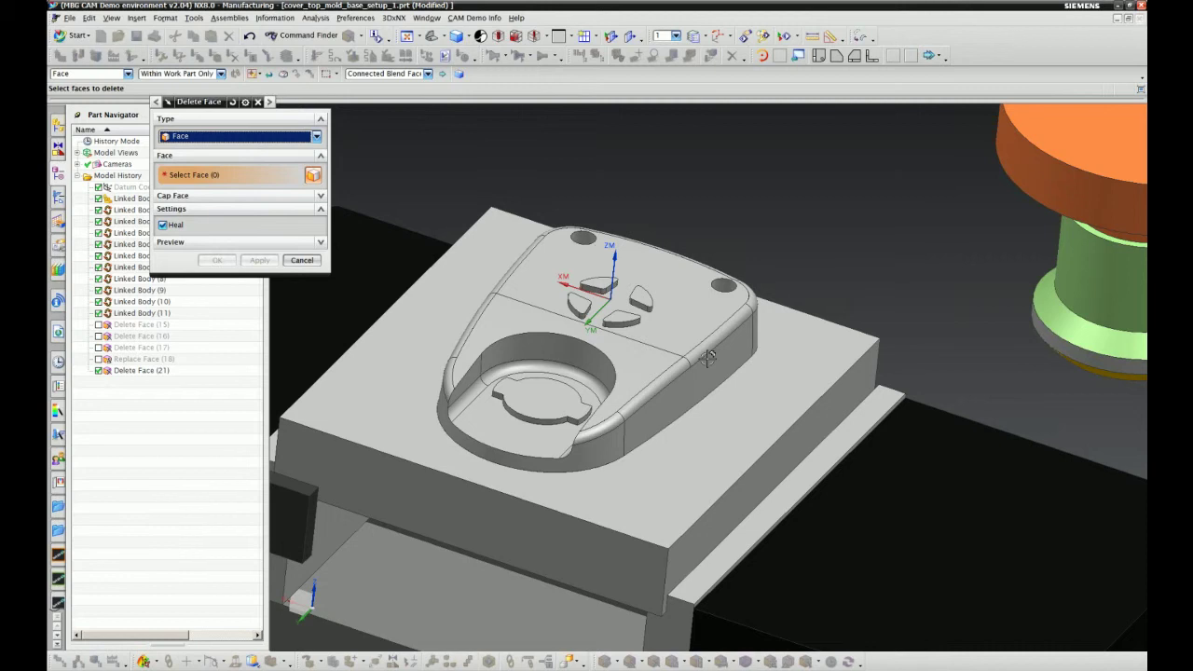
middle_drag(708, 359, 447, 289)
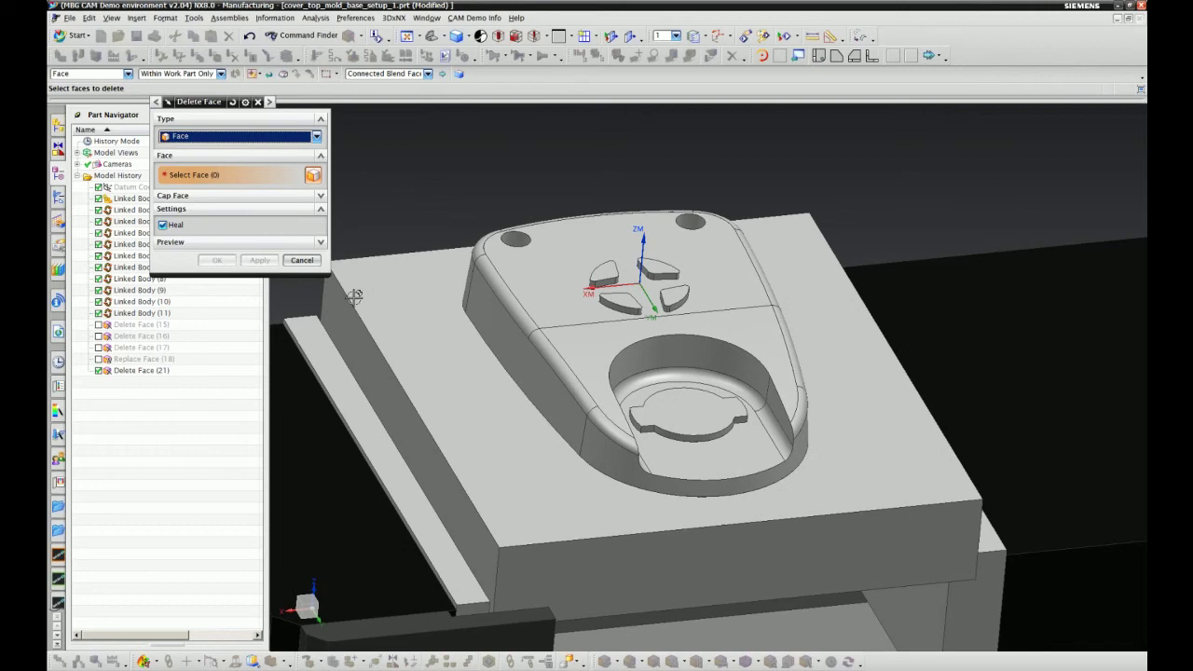
middle_drag(423, 407, 756, 335)
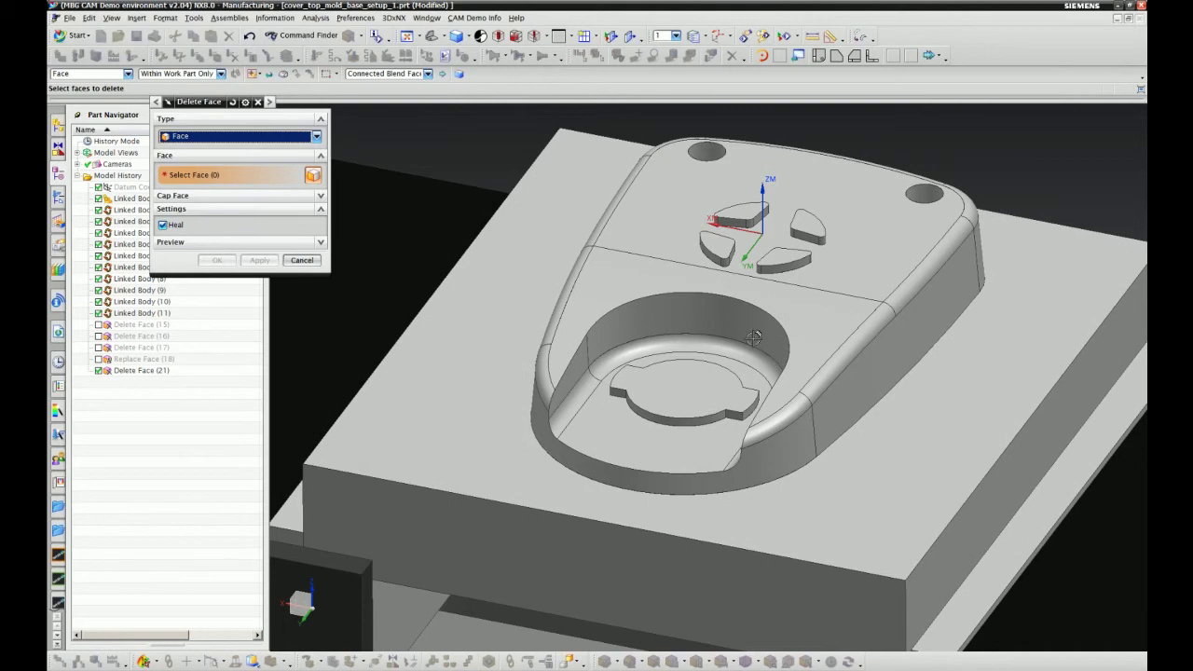
middle_drag(689, 375, 639, 381)
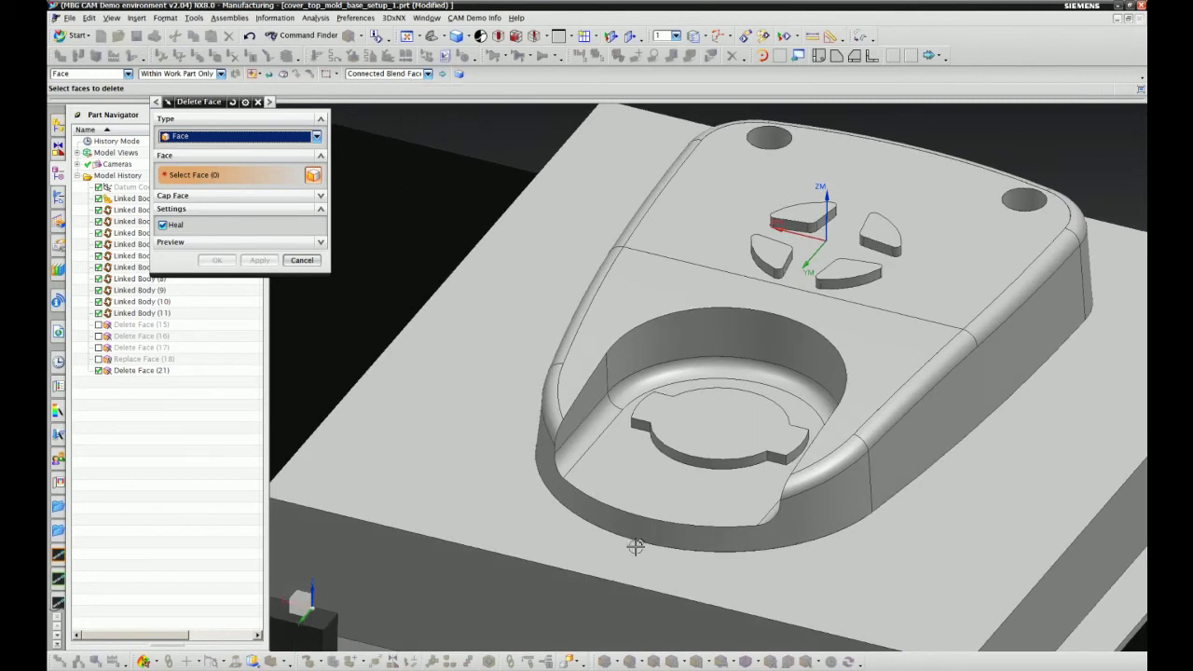
click(559, 471)
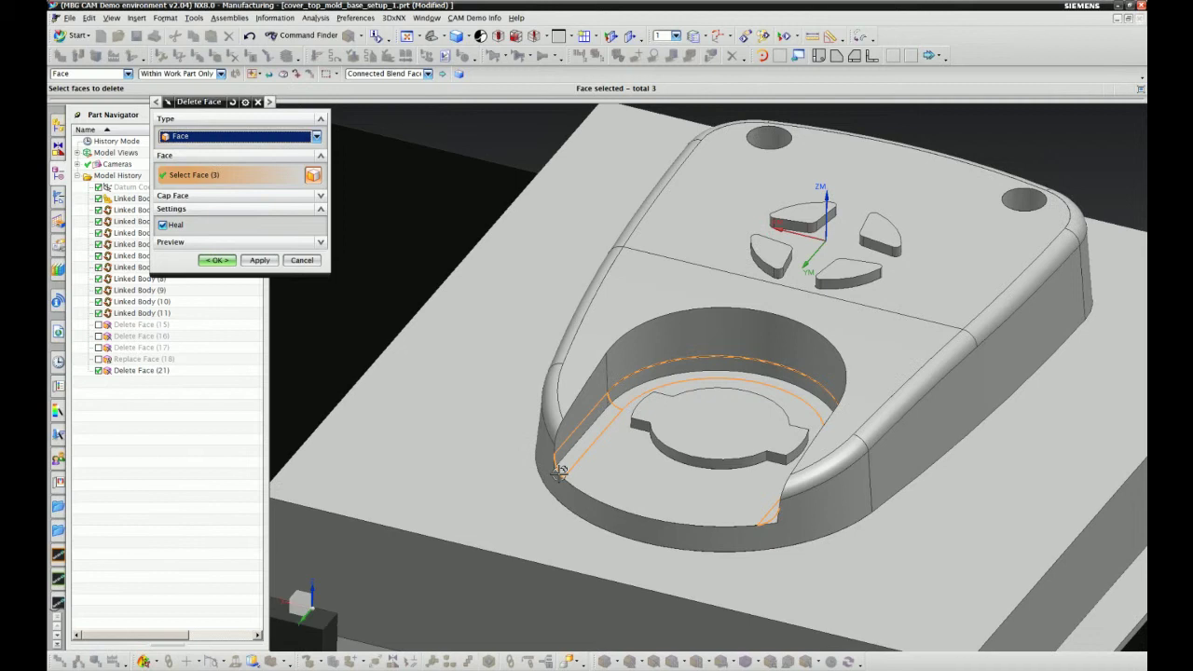
click(258, 261)
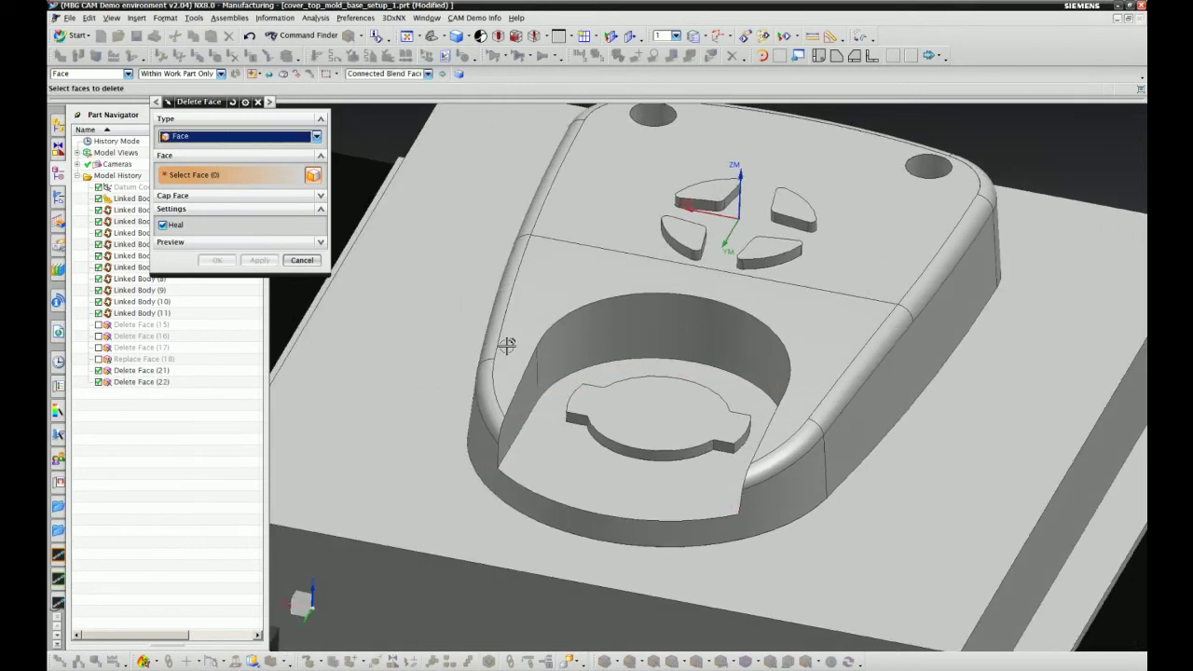
Step: Delete the raised boss on the recess floor using the Boss or Pocket Faces rule
click(406, 74)
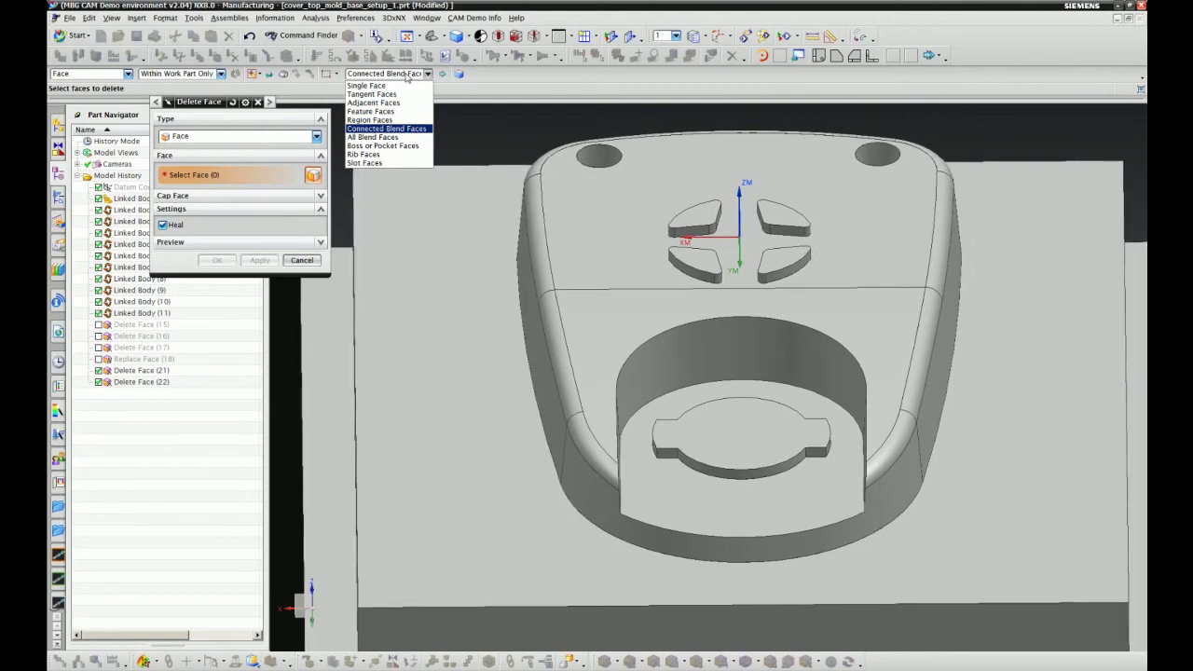
click(399, 146)
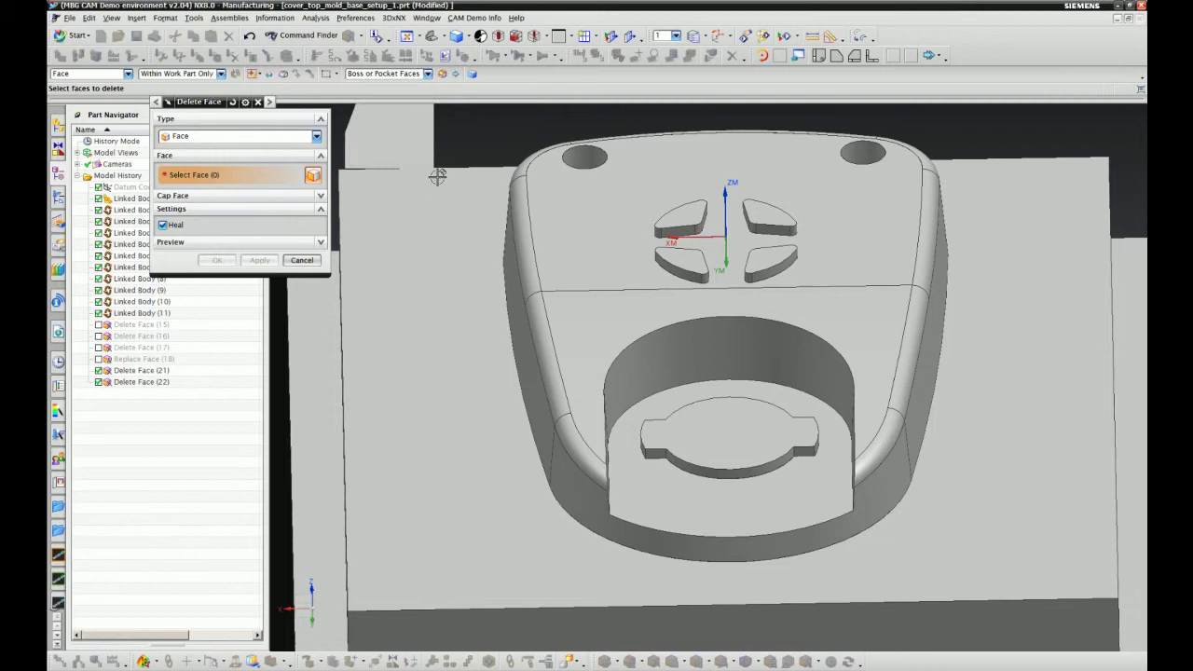
scroll(707, 340, up, 2)
click(699, 438)
scroll(664, 385, down, 1)
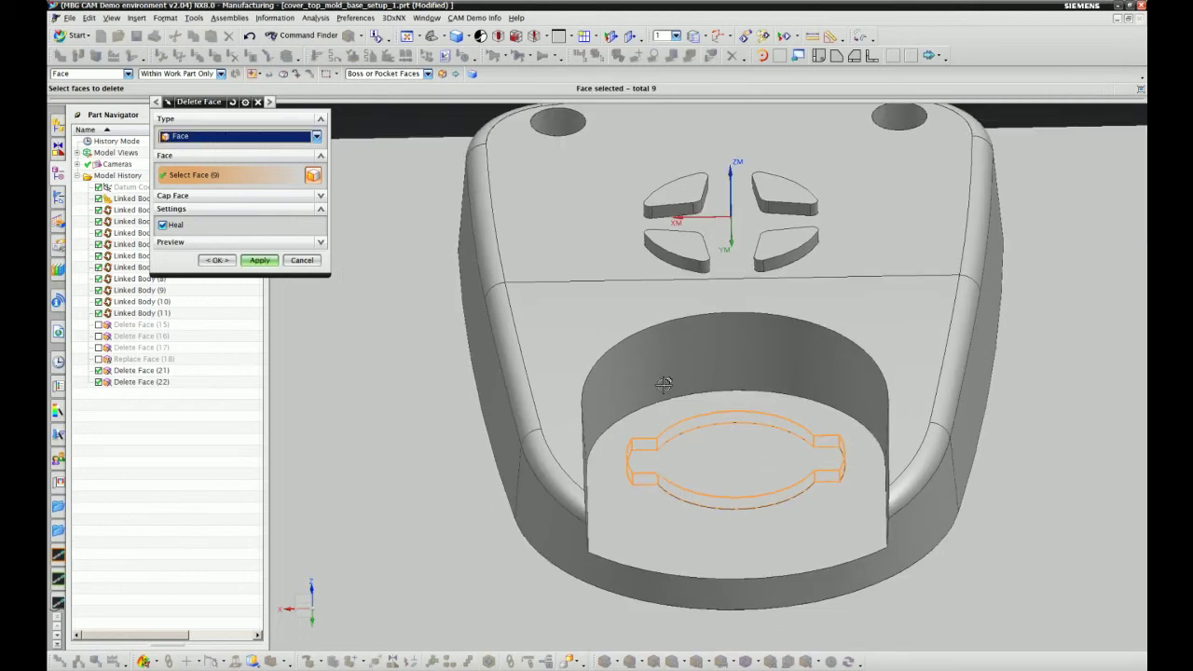
middle_drag(761, 431, 601, 347)
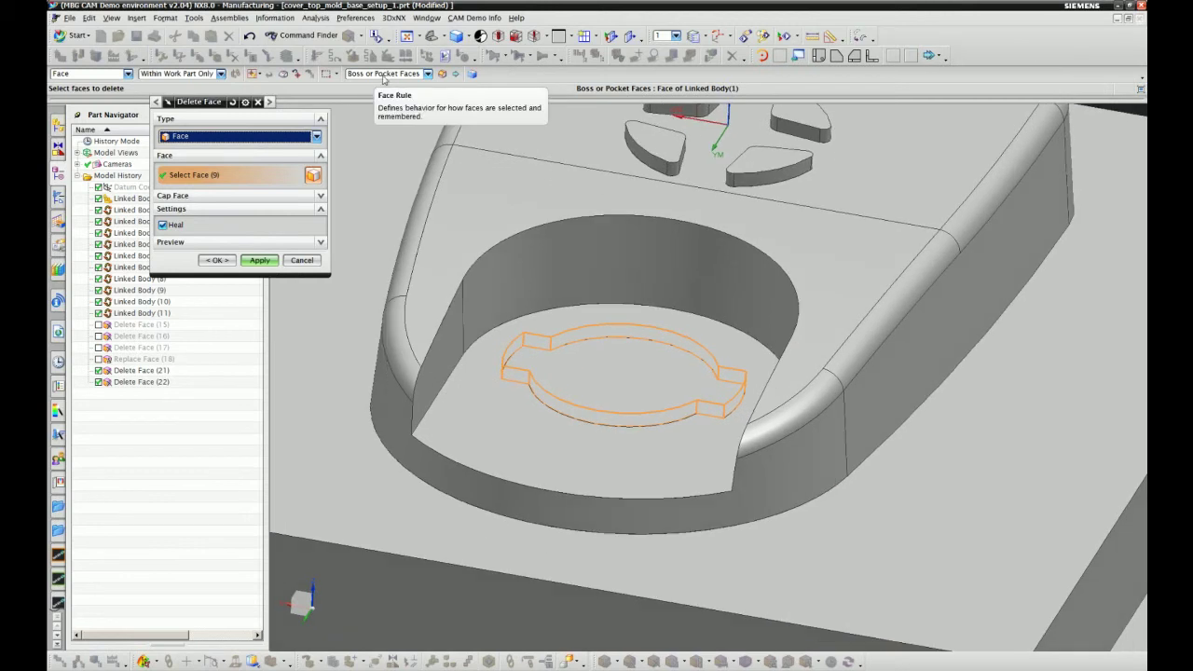
click(260, 261)
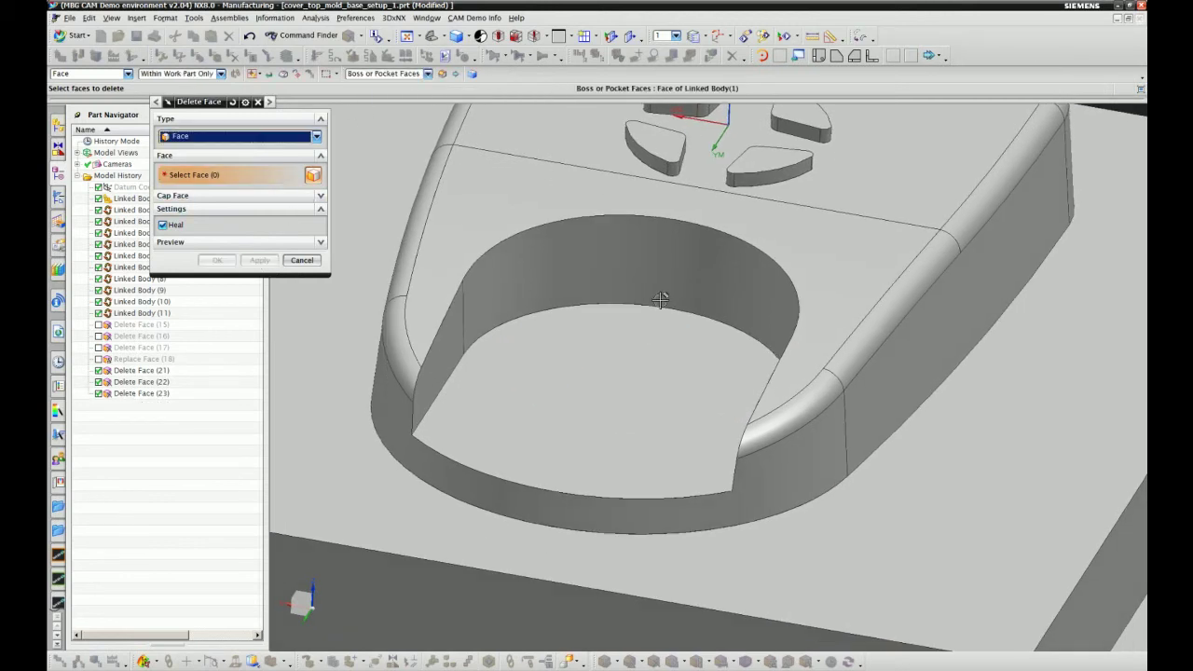
Step: Remove the open recess by deleting its walls and floor with the Slot Faces rule, expanding the preview options, and close Delete Face
middle_drag(660, 299, 596, 296)
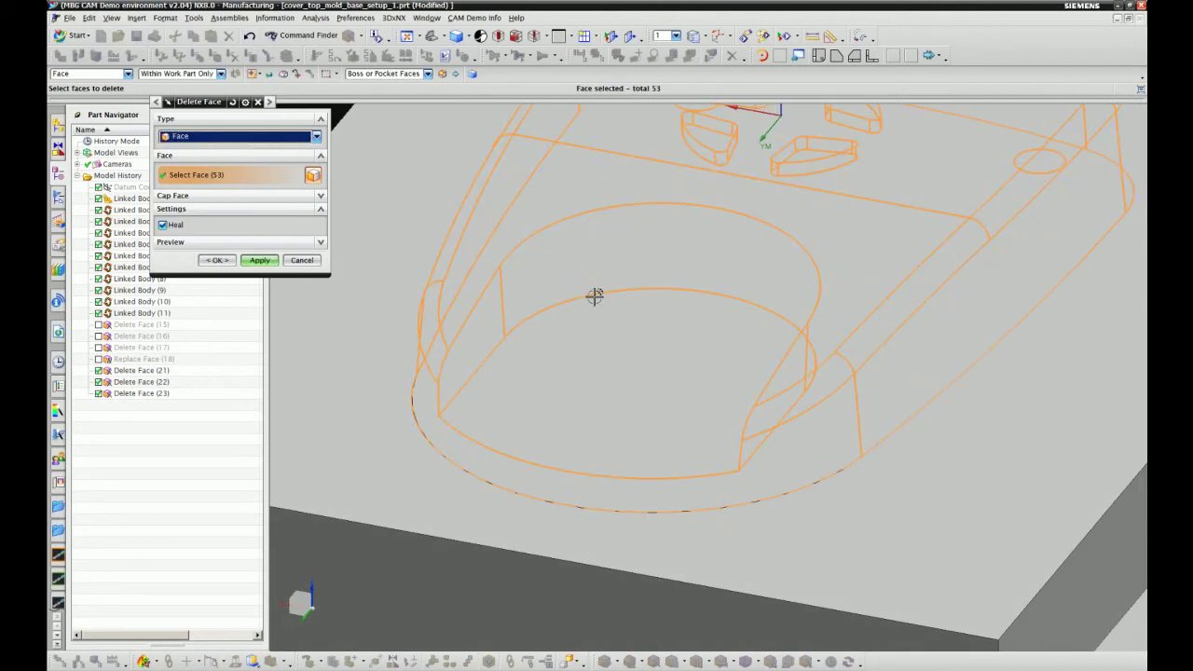
click(409, 74)
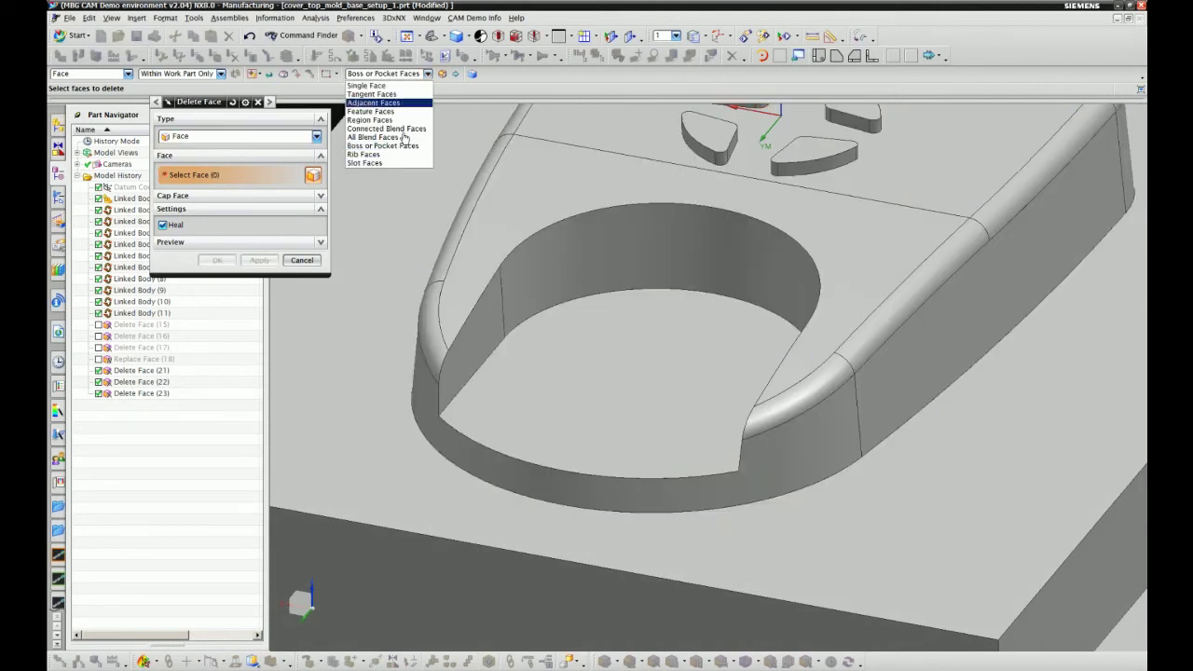
click(391, 164)
click(540, 275)
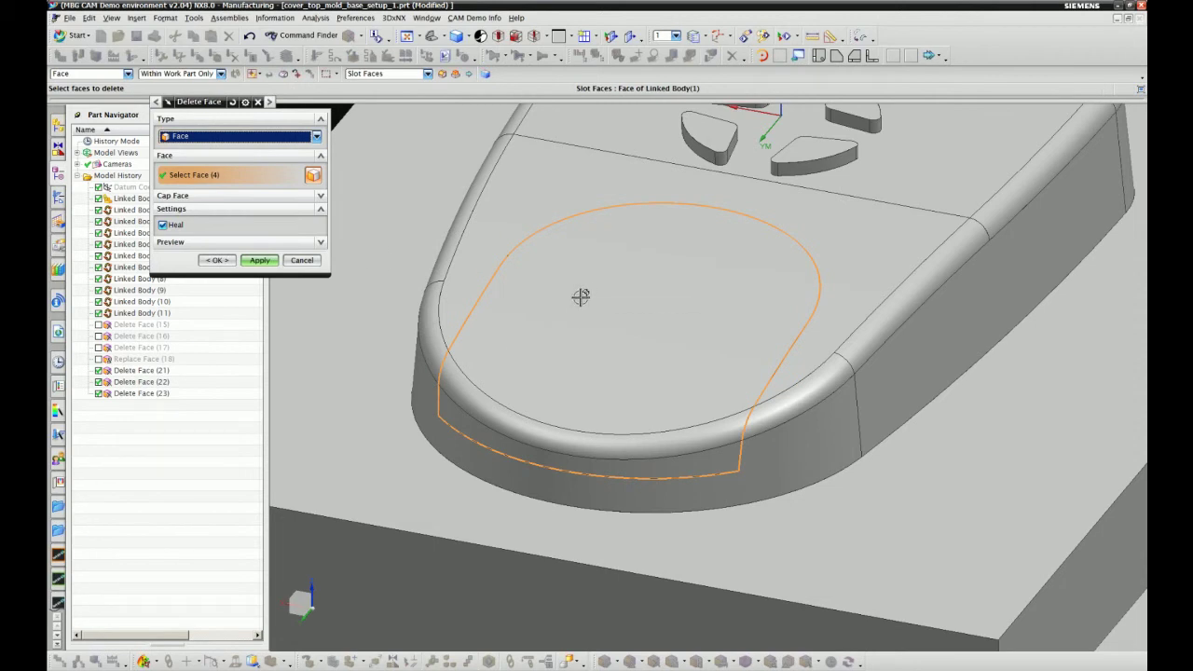
scroll(581, 297, down, 2)
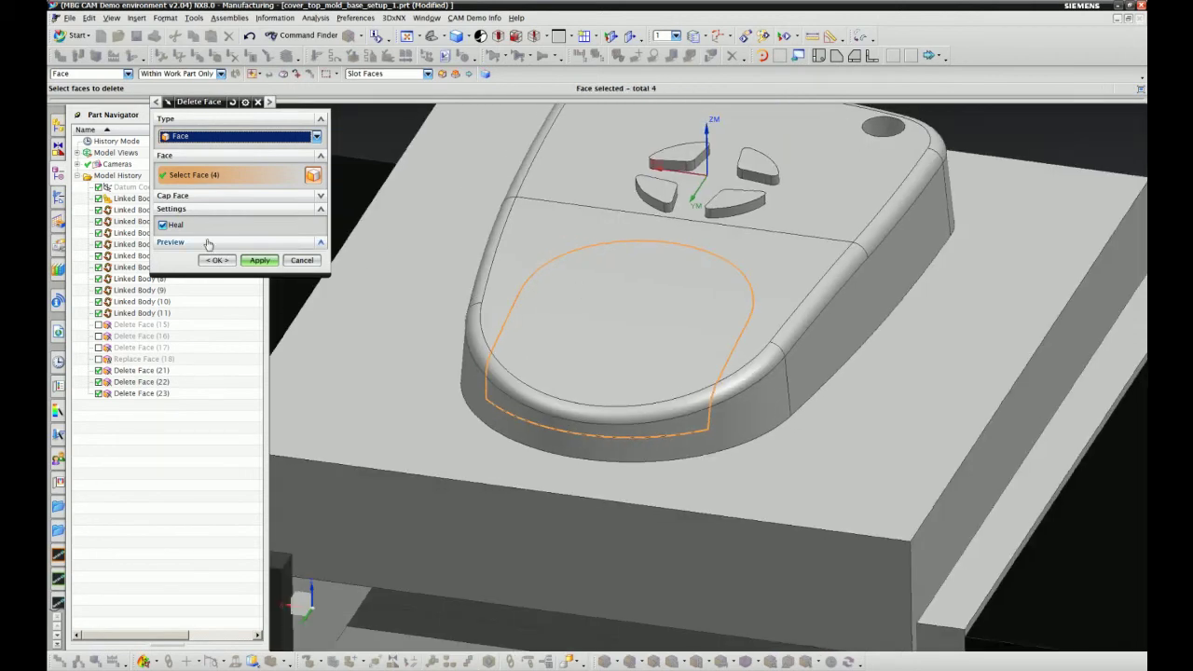
click(211, 243)
click(260, 288)
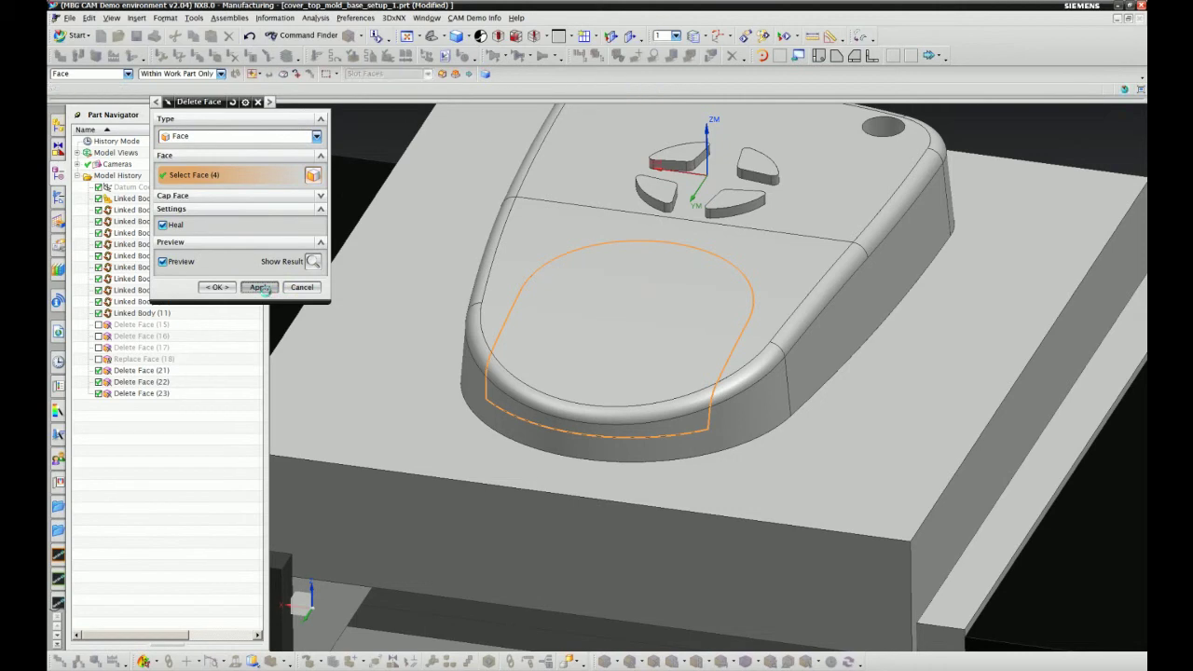
scroll(520, 354, down, 2)
middle_drag(522, 348, 563, 353)
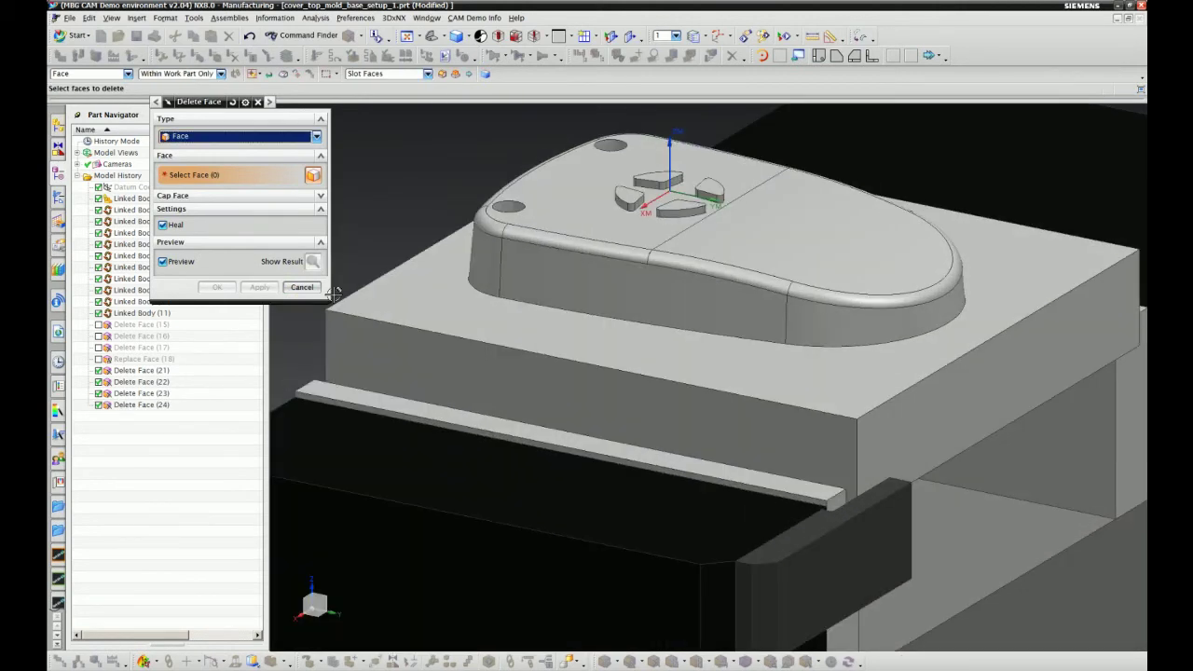
click(305, 287)
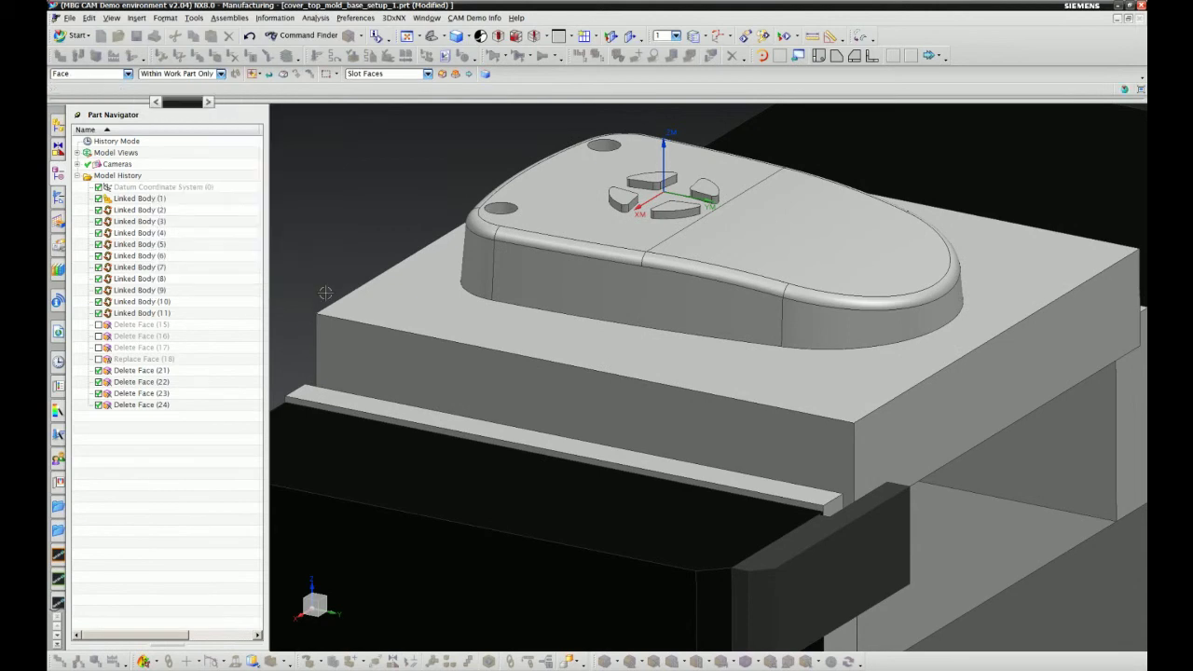
middle_drag(535, 426, 503, 426)
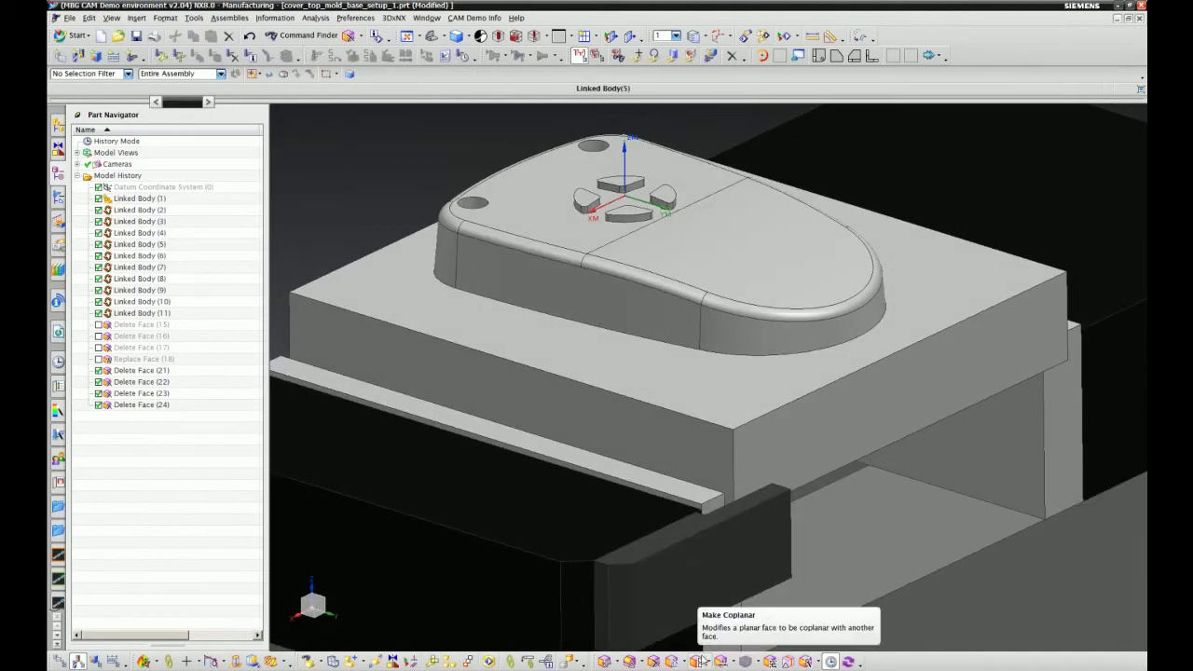
Step: Start the synchronous Replace Face command for the top faces of the mold core
click(621, 661)
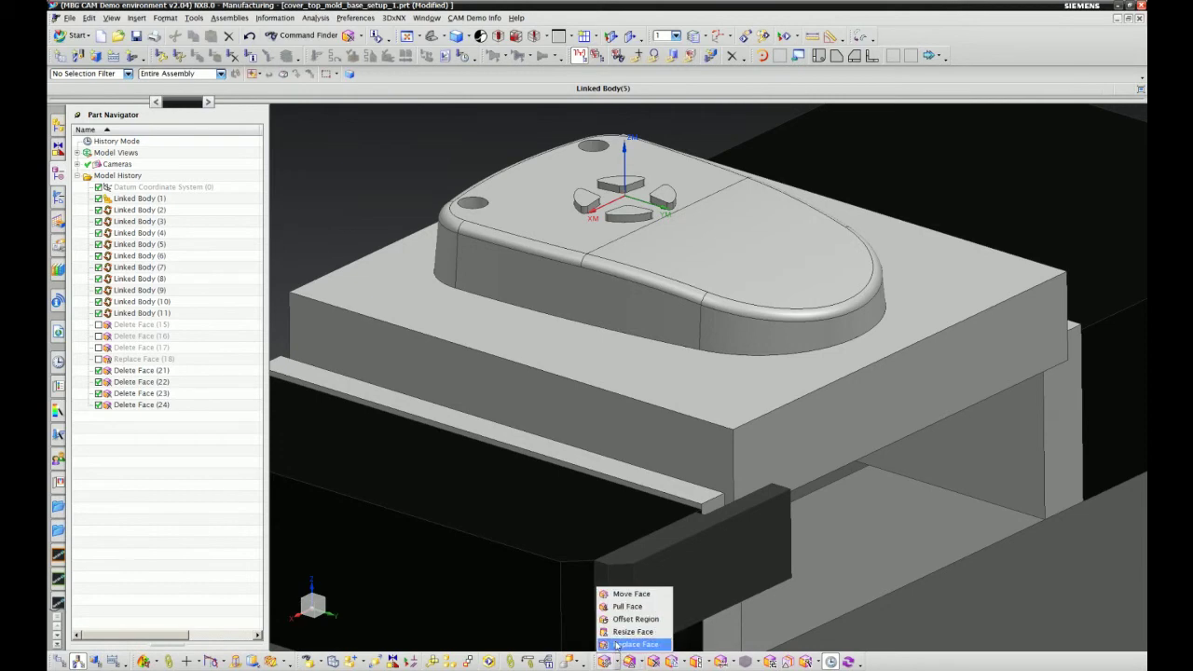
click(614, 642)
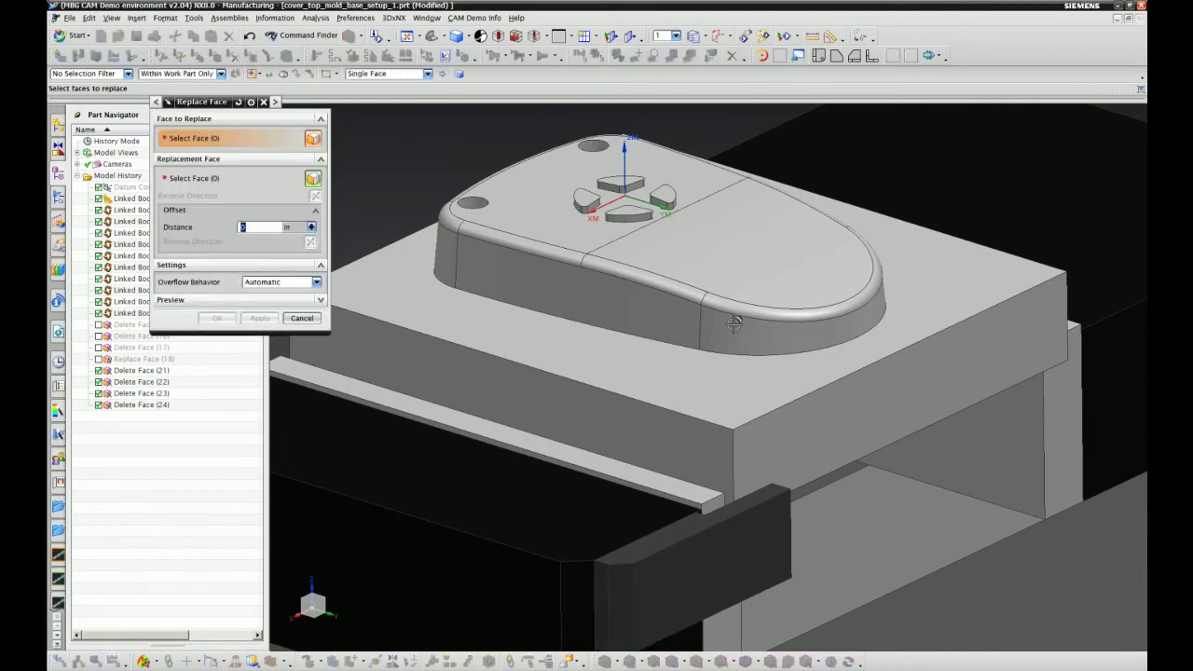
scroll(735, 322, up, 3)
scroll(739, 323, up, 2)
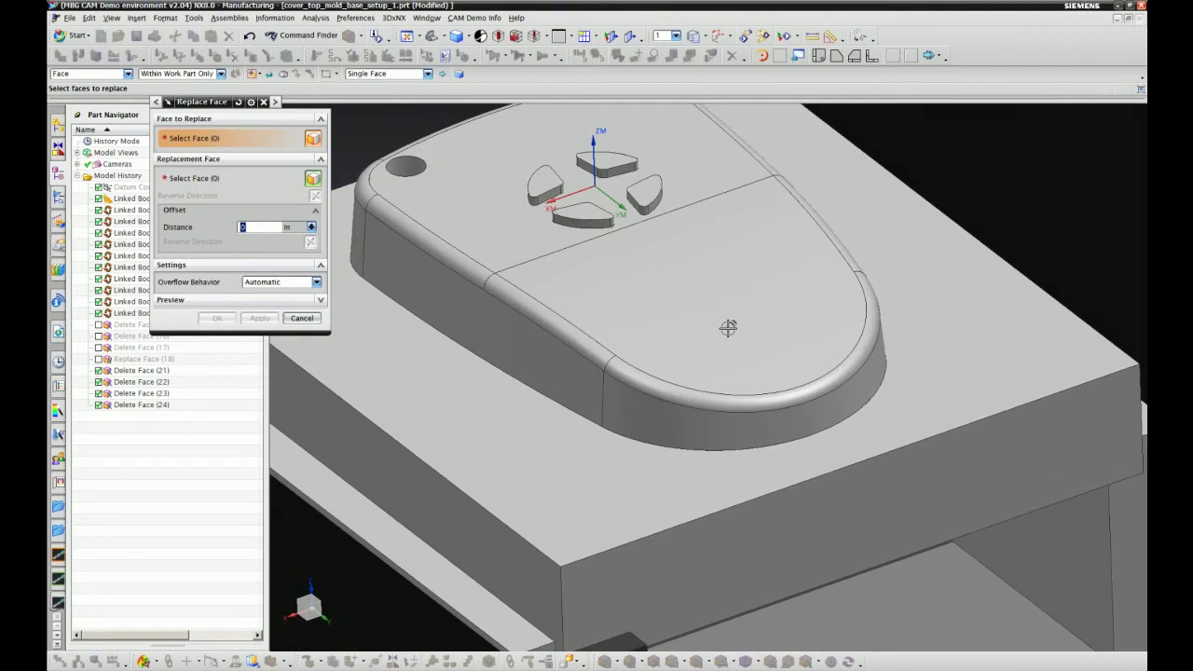
scroll(724, 325, down, 2)
click(520, 248)
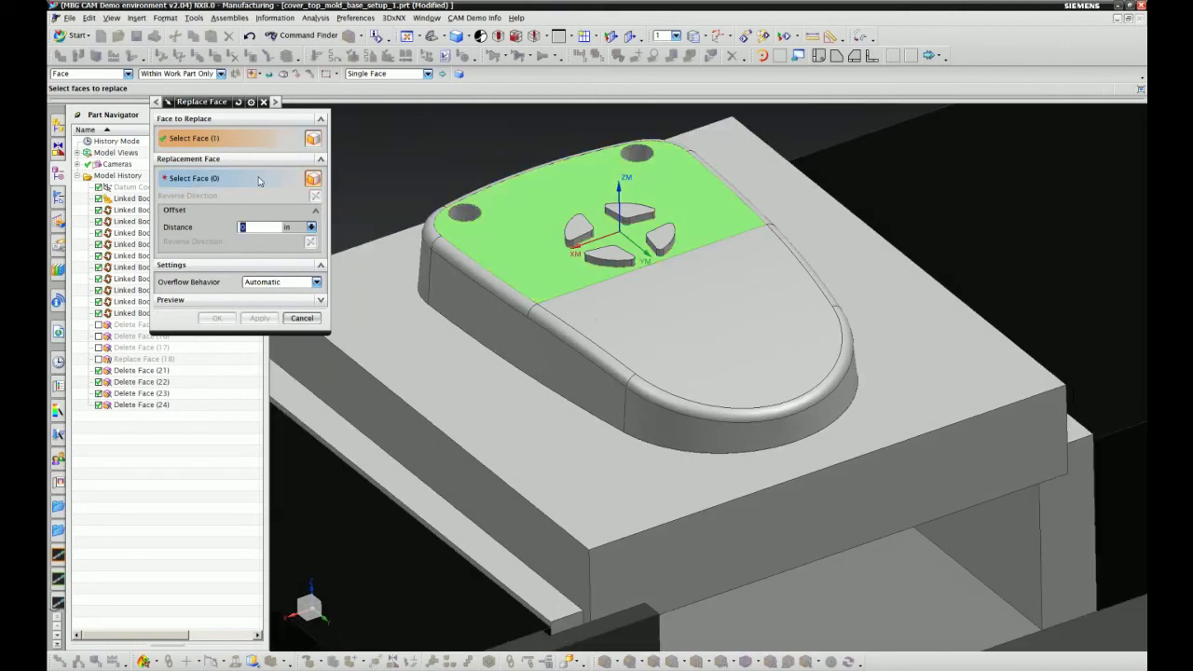
click(603, 320)
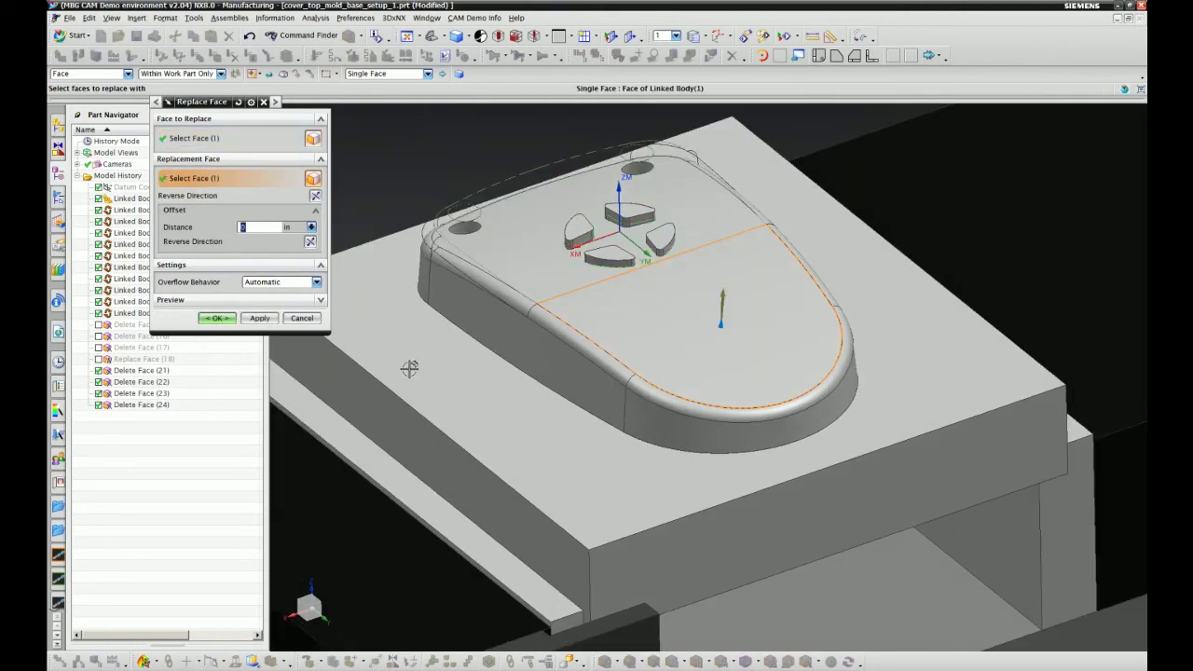
middle_drag(409, 368, 535, 456)
shift+click(535, 456)
click(240, 140)
shift+click(442, 347)
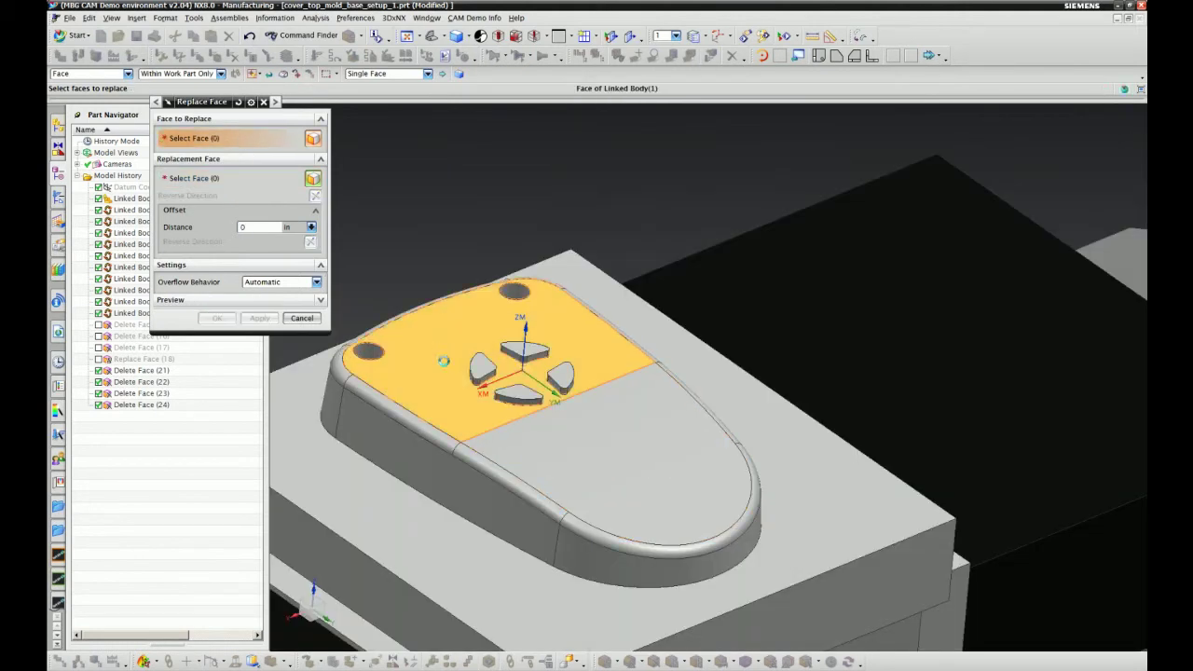
Step: Replace the top face at the core's wide rounded end with the adjoining top face containing the two holes, using a 0 in offset
click(606, 451)
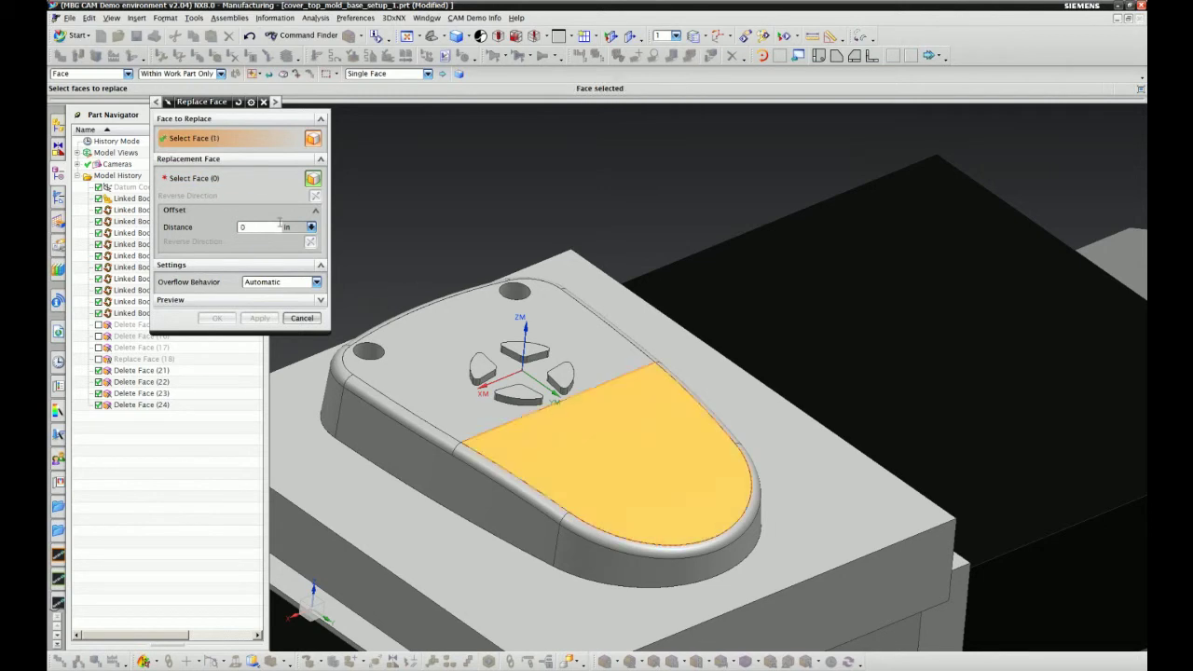
click(248, 179)
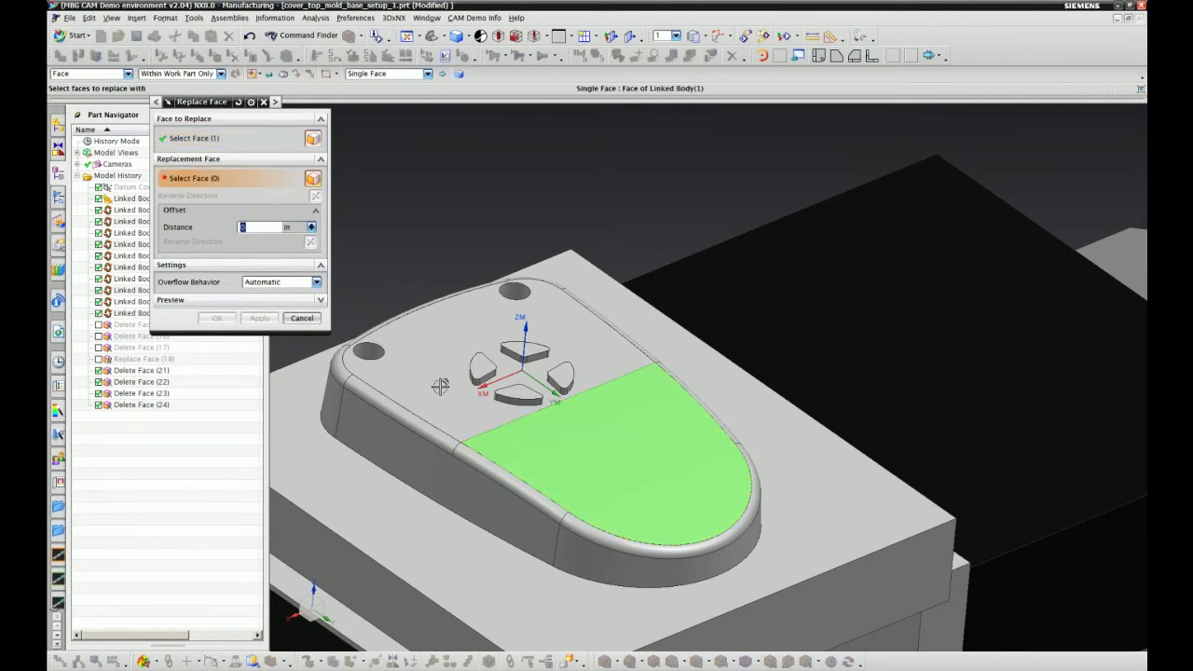
middle_drag(440, 386, 511, 346)
click(511, 346)
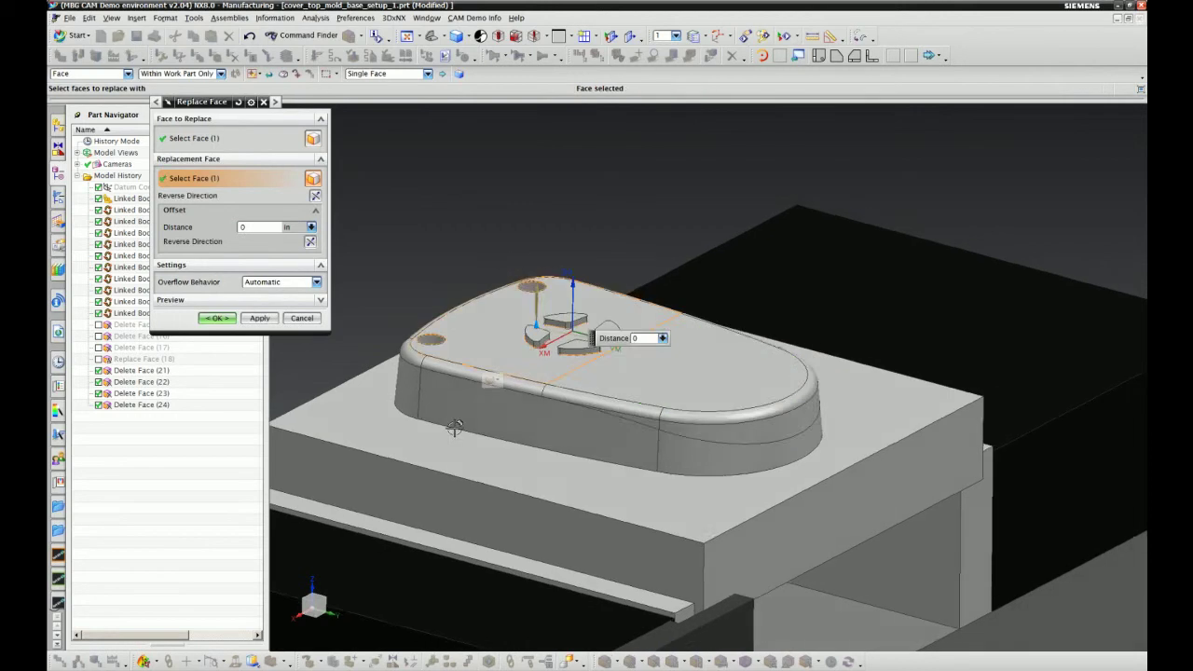
middle_drag(454, 426, 723, 424)
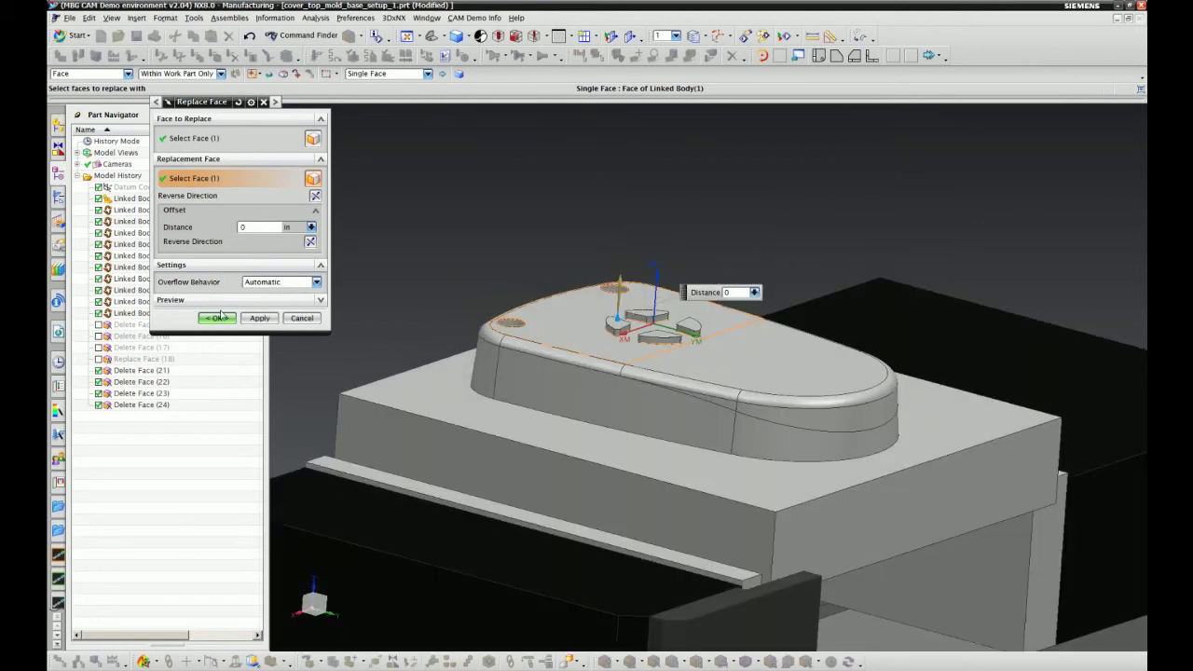
click(218, 317)
middle_drag(578, 279, 609, 438)
scroll(675, 332, up, 1)
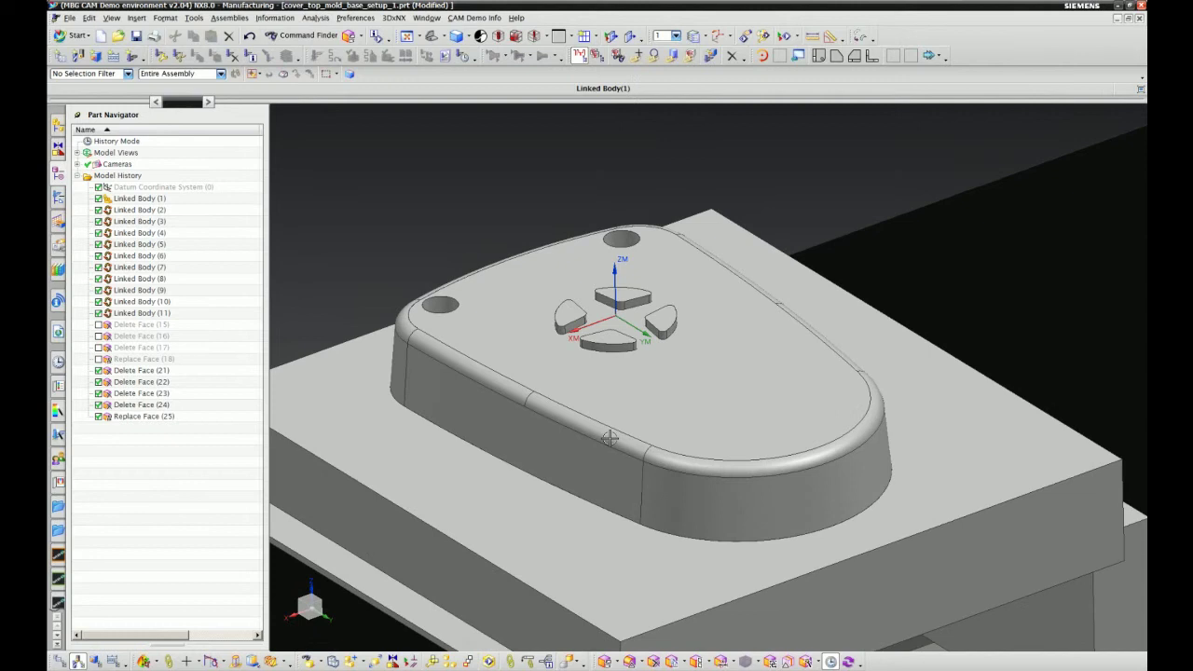
middle_drag(621, 573, 610, 639)
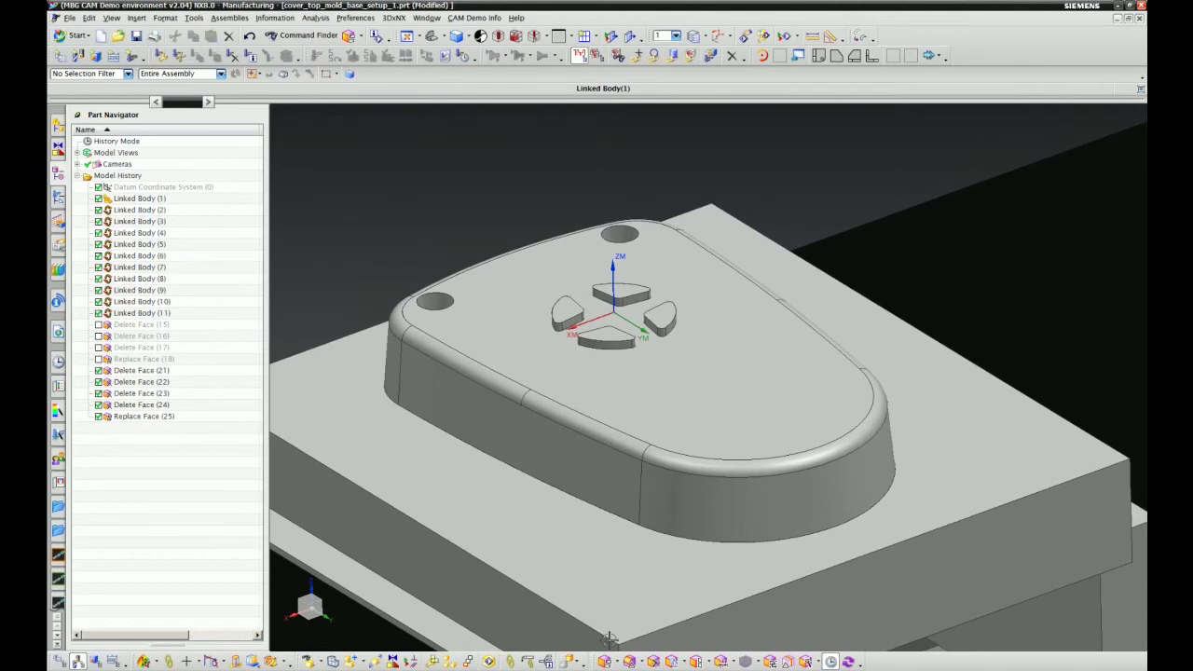
Step: Try to replace the core's top face with the top of a raised button boss using Replace Face, and cancel the command
scroll(608, 639, up, 3)
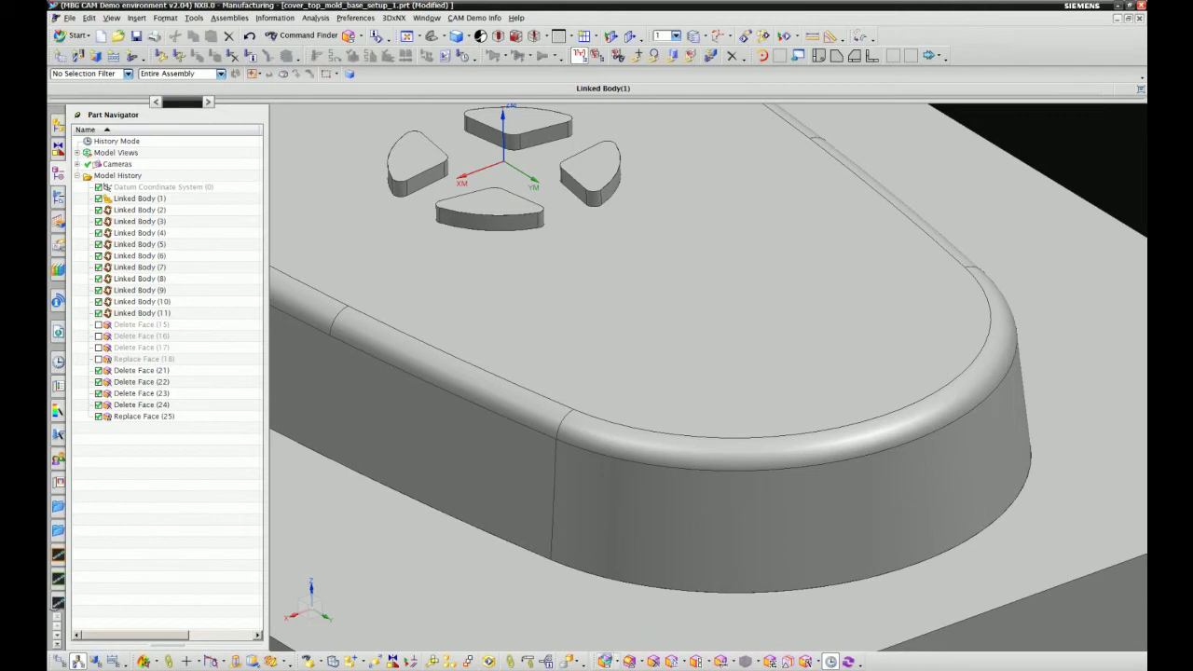
click(653, 661)
scroll(599, 401, down, 2)
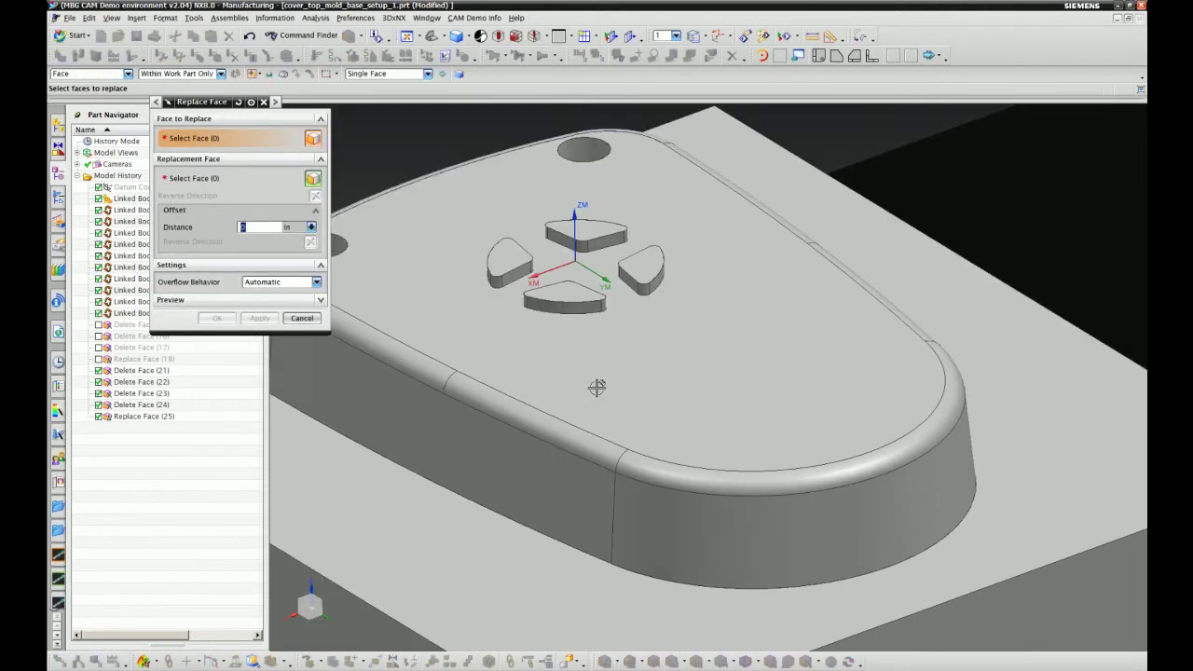
click(596, 388)
click(520, 281)
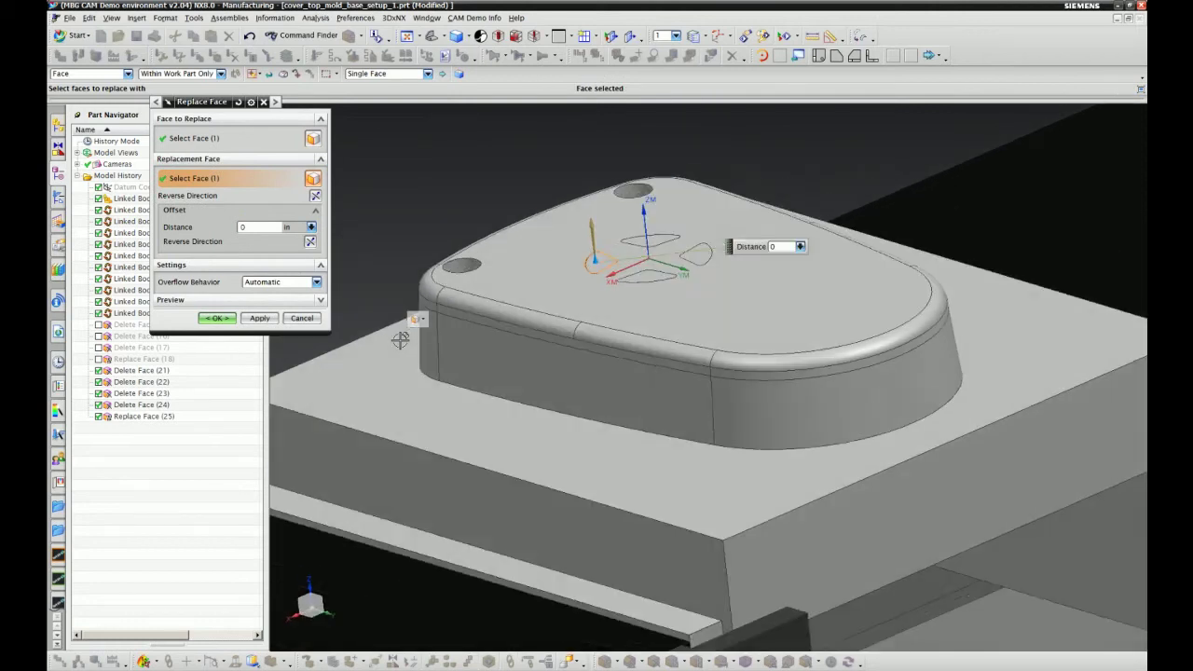
click(303, 318)
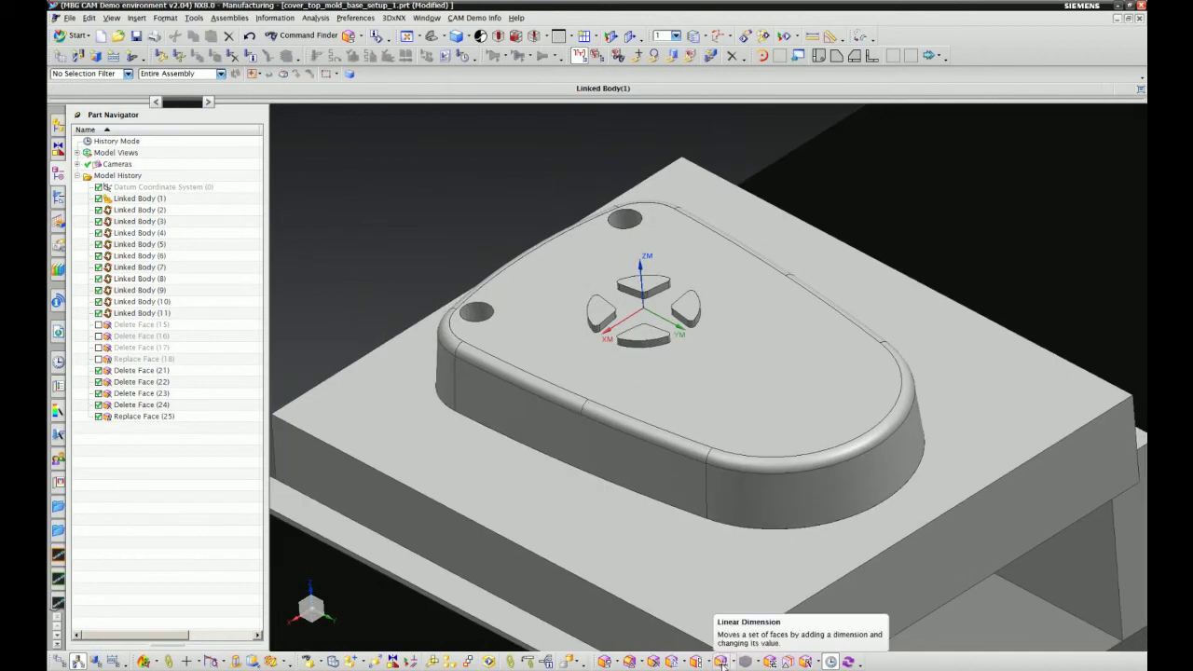
Step: Begin a synchronous Linear Dimension with its origin at the quadrant point on the core's base edge at the end with the two holes
click(723, 661)
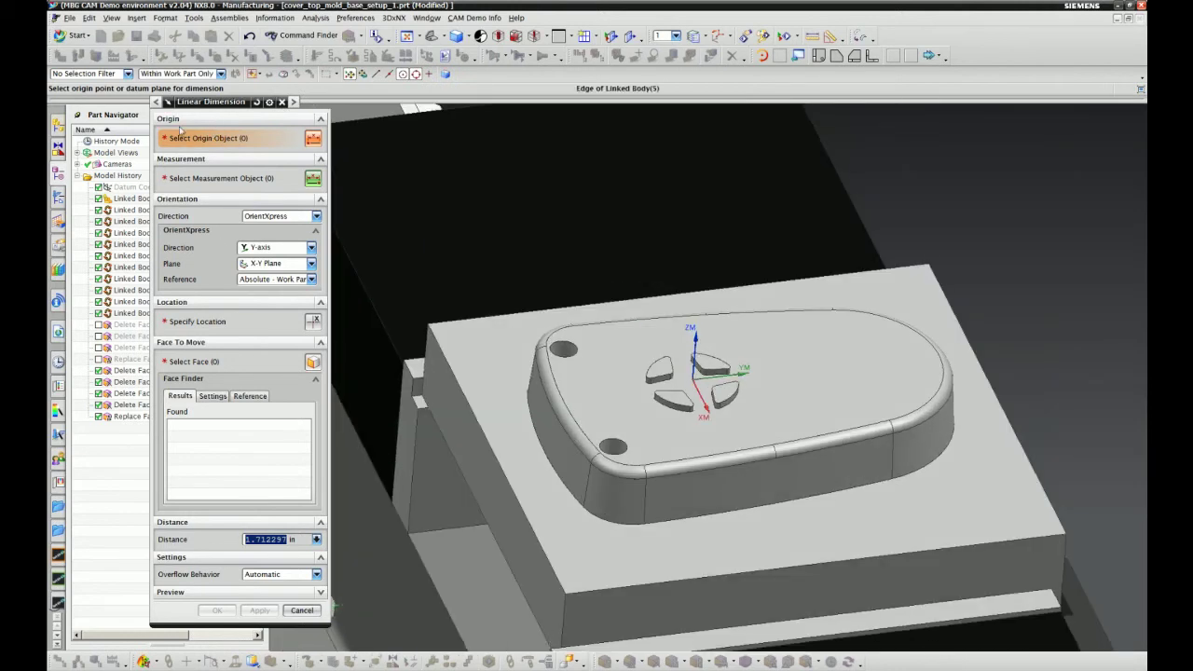
middle_drag(513, 263, 528, 274)
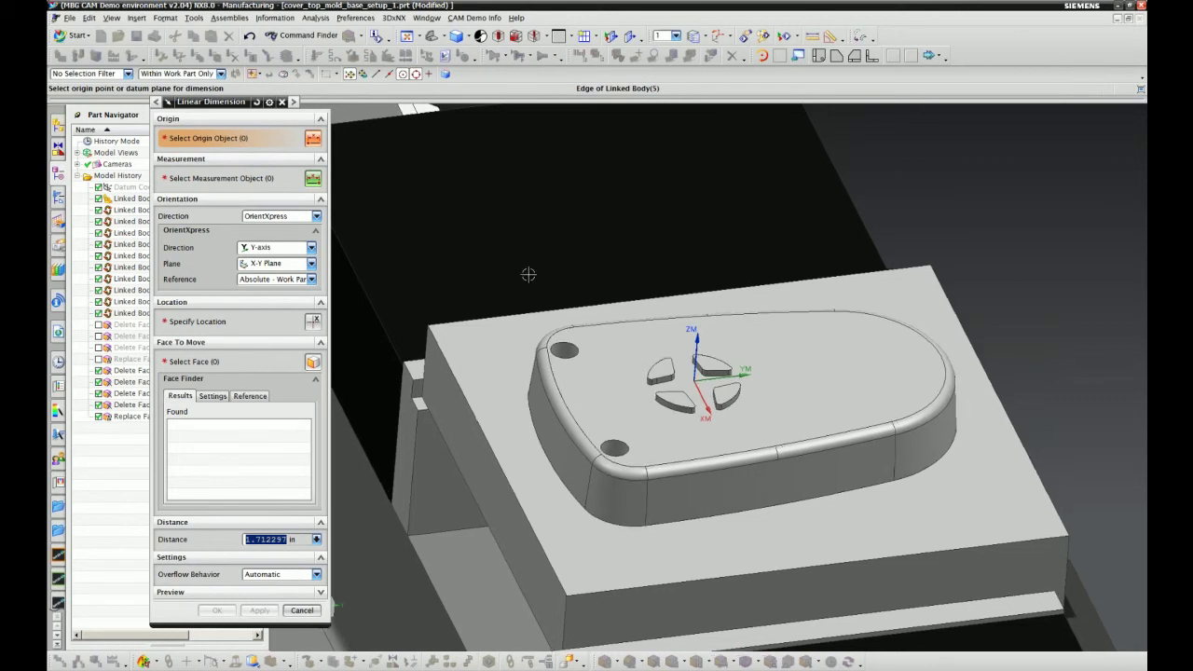
scroll(745, 372, down, 3)
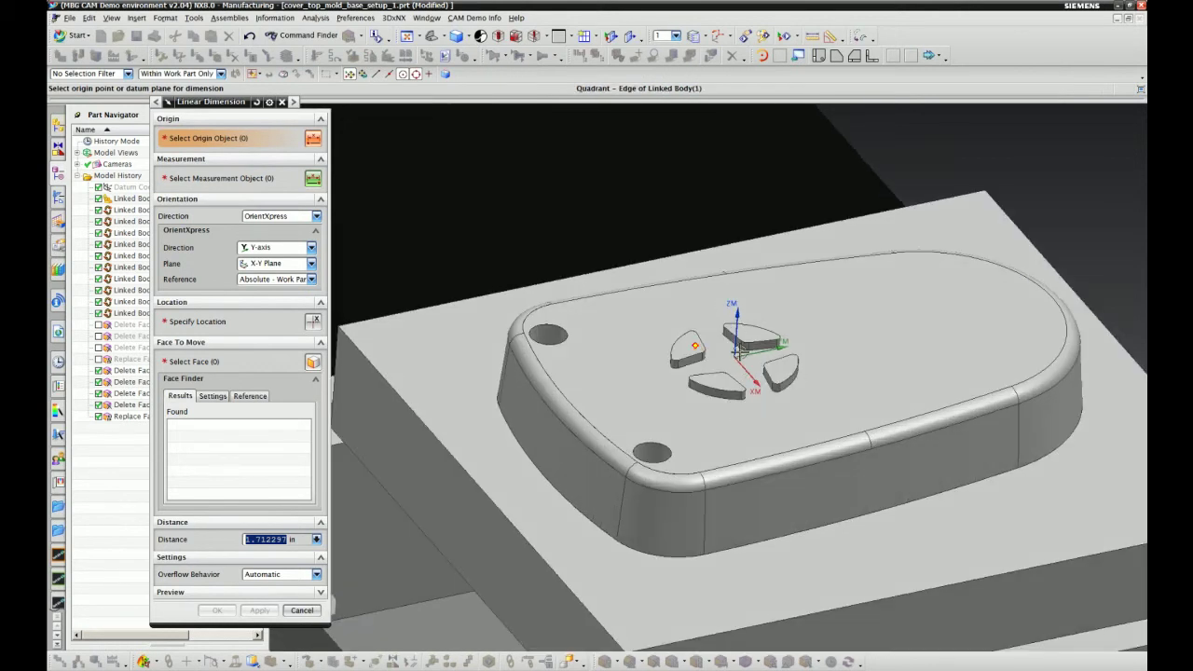
shift+middle_drag(591, 391, 623, 363)
scroll(623, 363, up, 1)
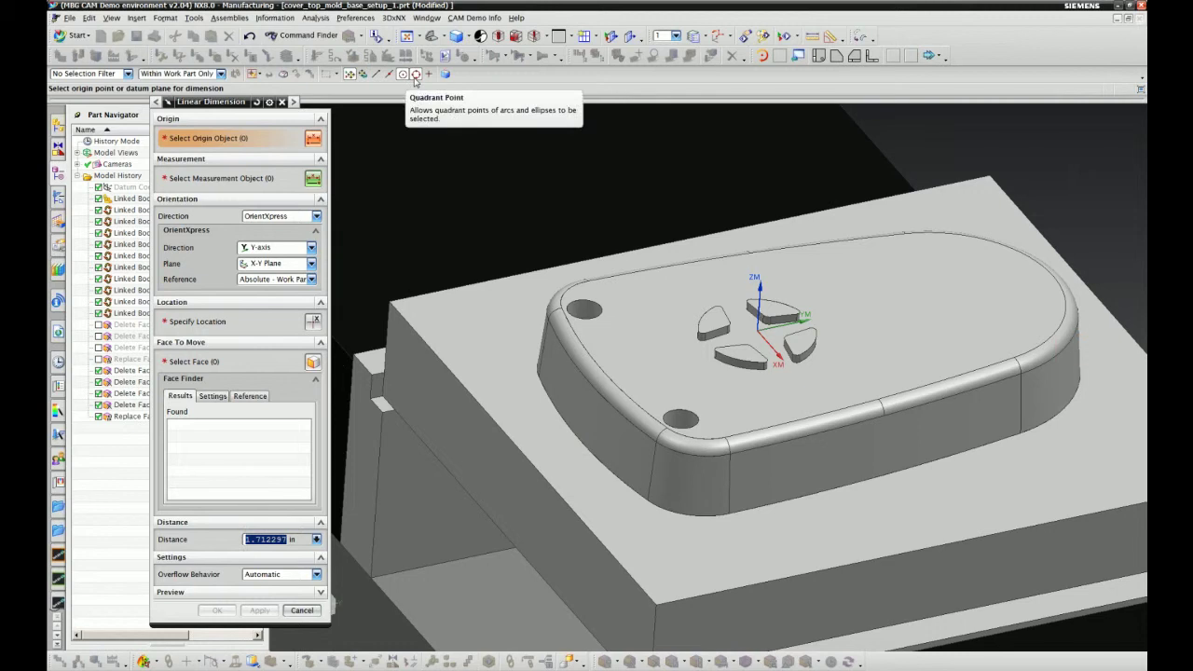
click(415, 76)
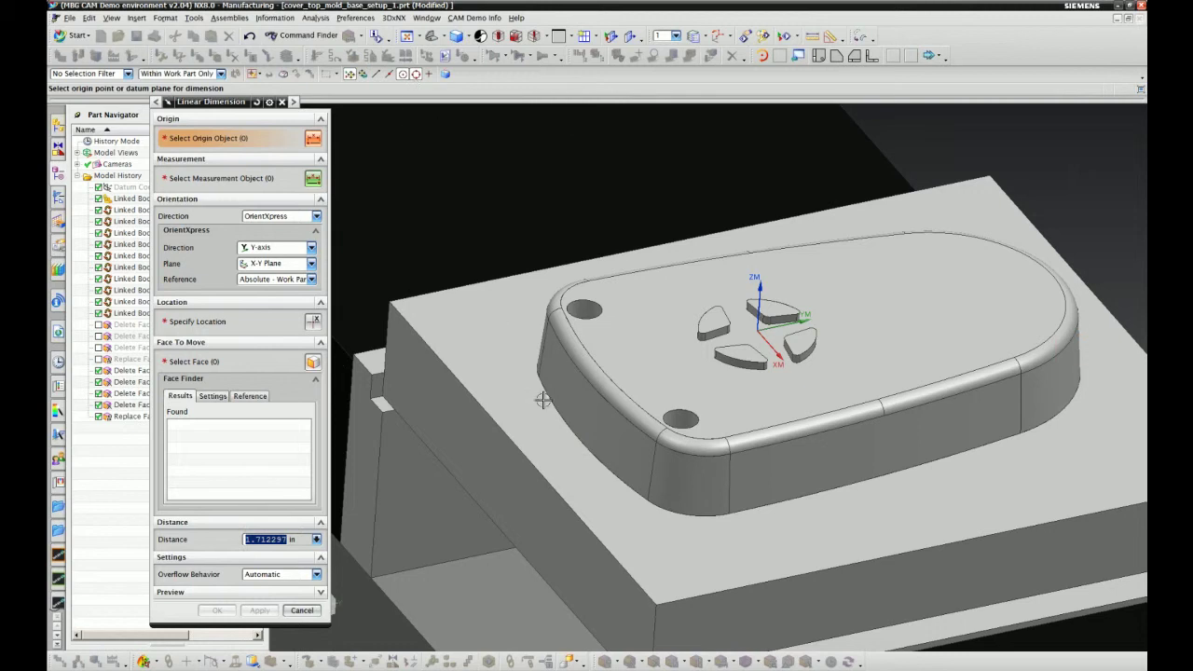
click(579, 444)
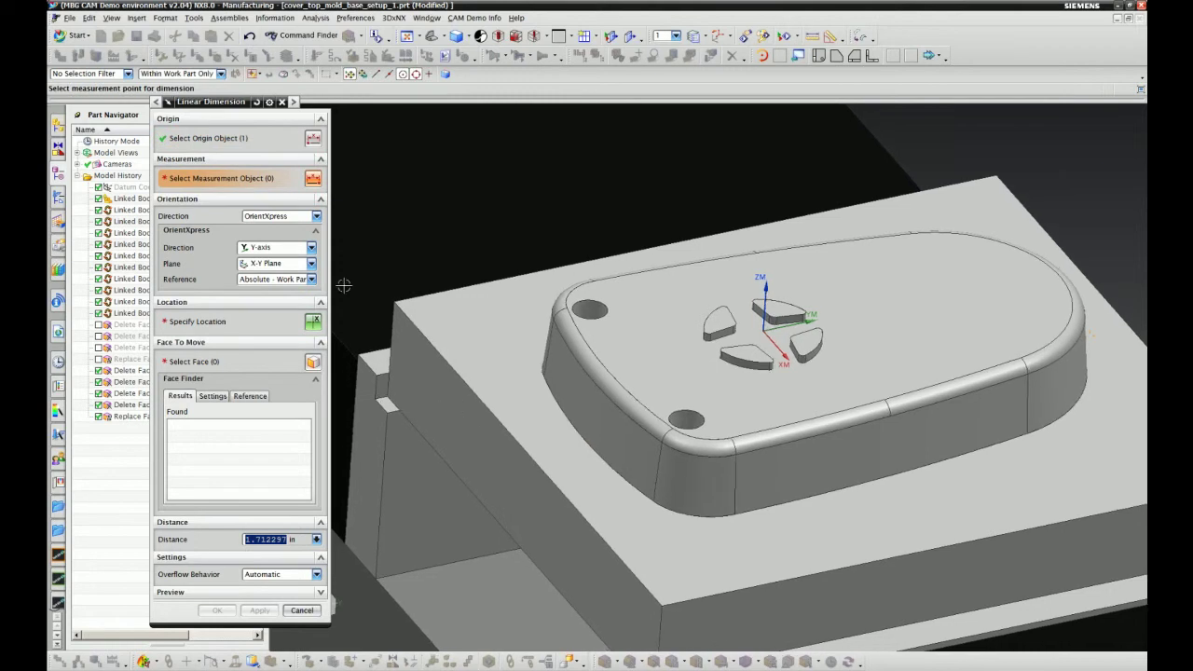
Step: Measure to the arc center of a button boss's outer edge along the Y-axis, and place the dimension beside the core
middle_drag(344, 285, 708, 345)
scroll(708, 346, up, 4)
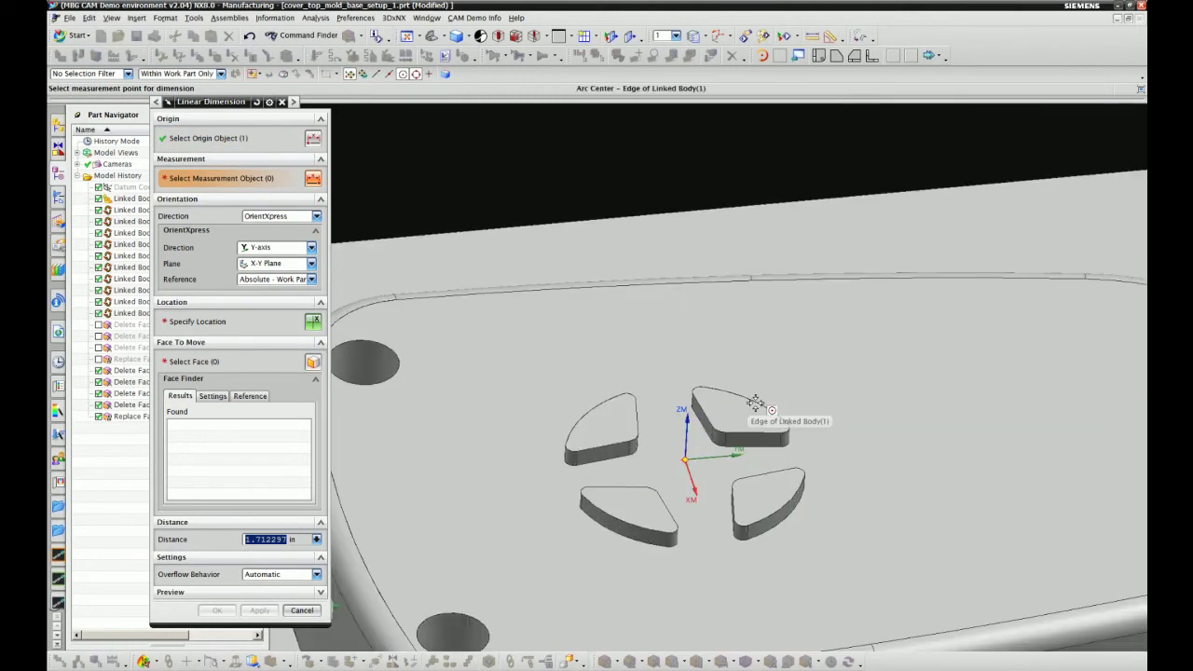
click(402, 75)
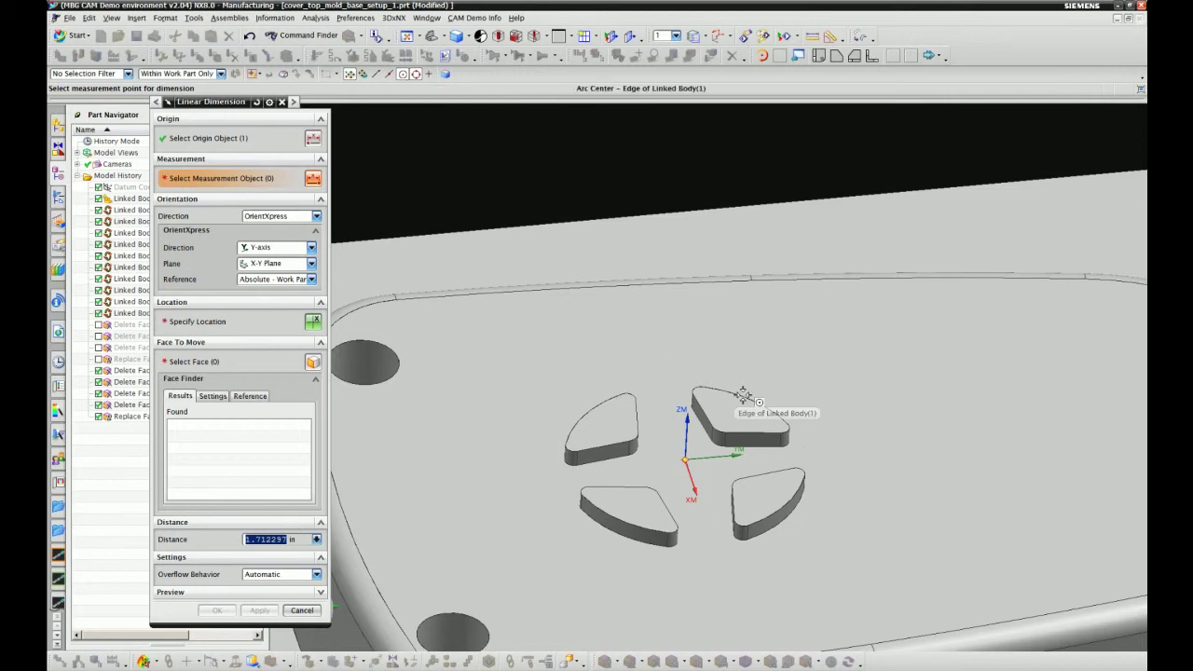
click(742, 393)
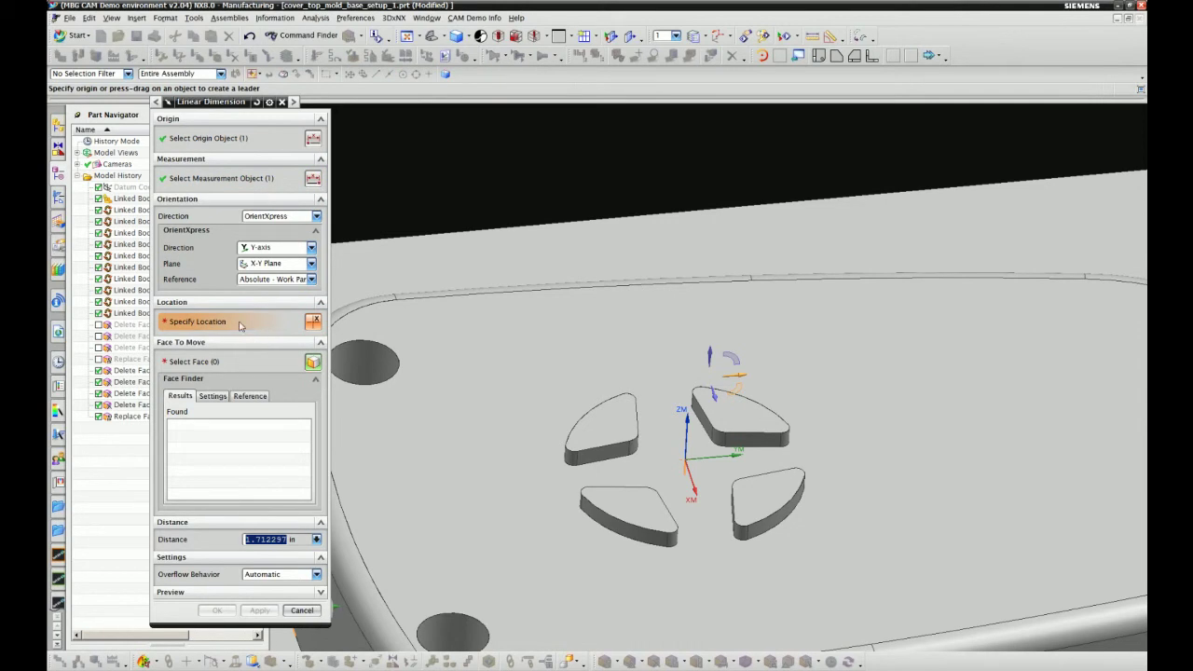
scroll(336, 348, down, 4)
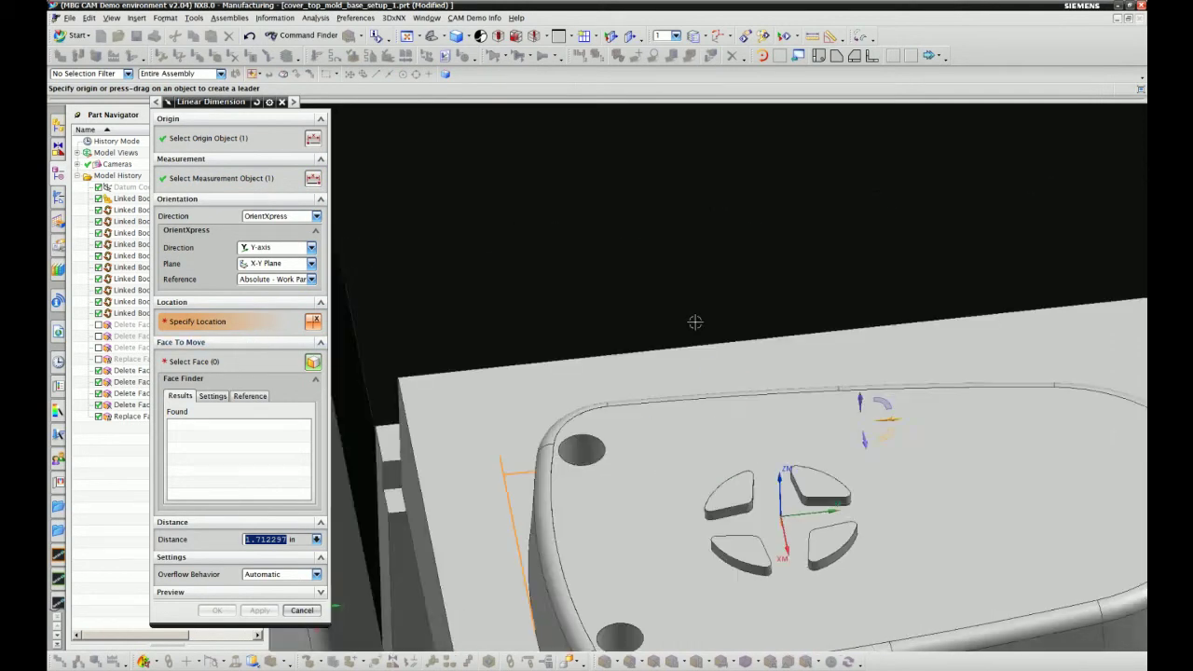
click(710, 331)
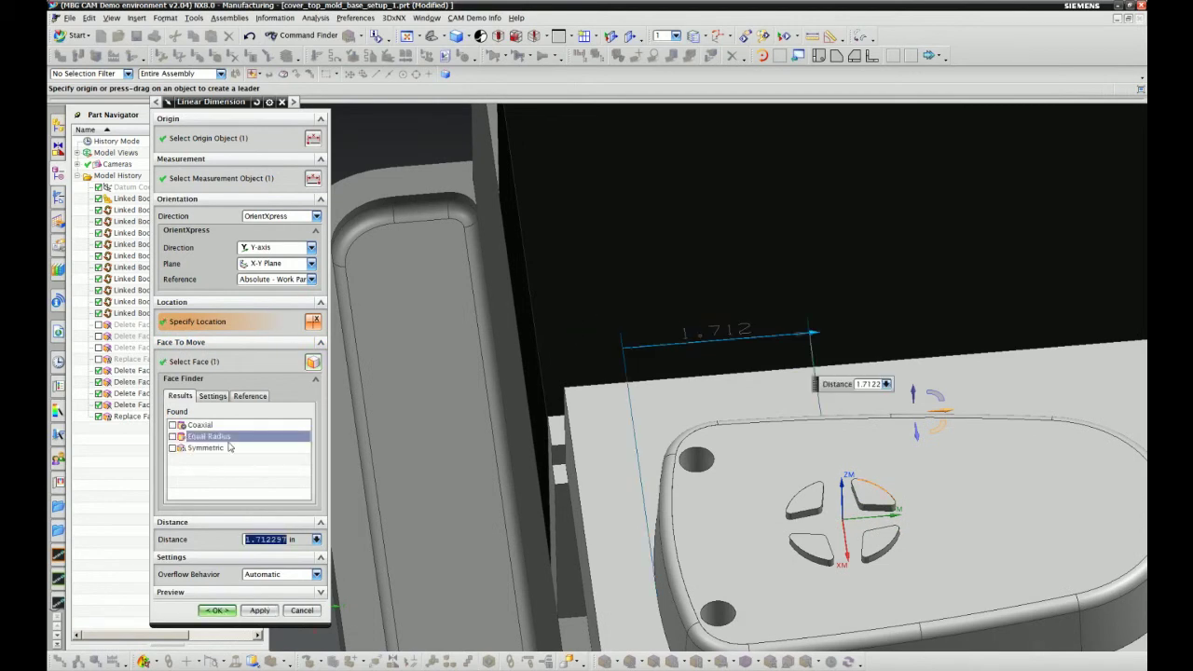
Step: Add all four button bosses as the faces to move, using the Boss or Pocket Faces rule
click(203, 359)
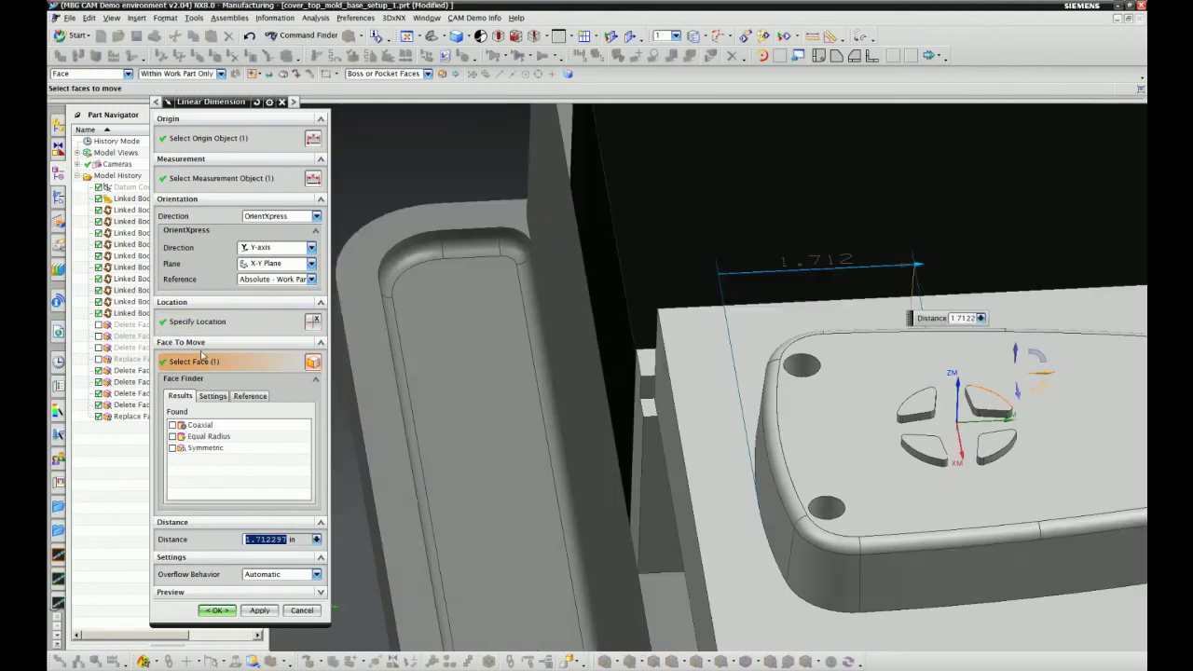
scroll(705, 363, up, 5)
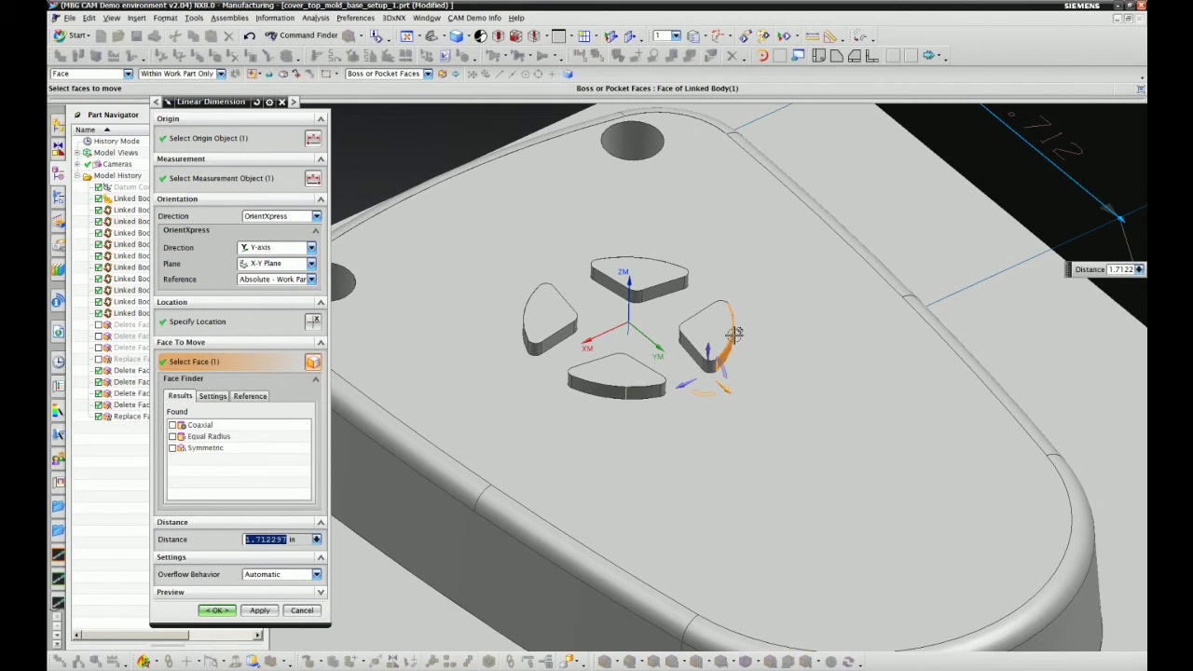
middle_drag(735, 335, 745, 405)
scroll(712, 385, up, 3)
scroll(712, 385, up, 1)
click(786, 310)
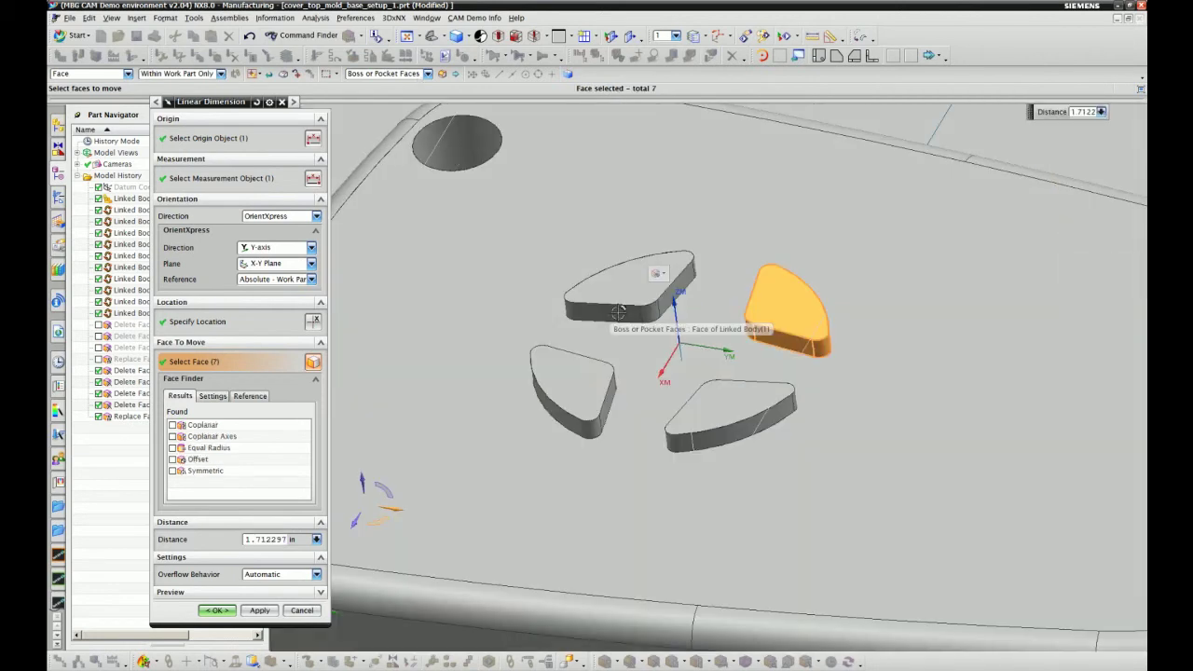
click(619, 312)
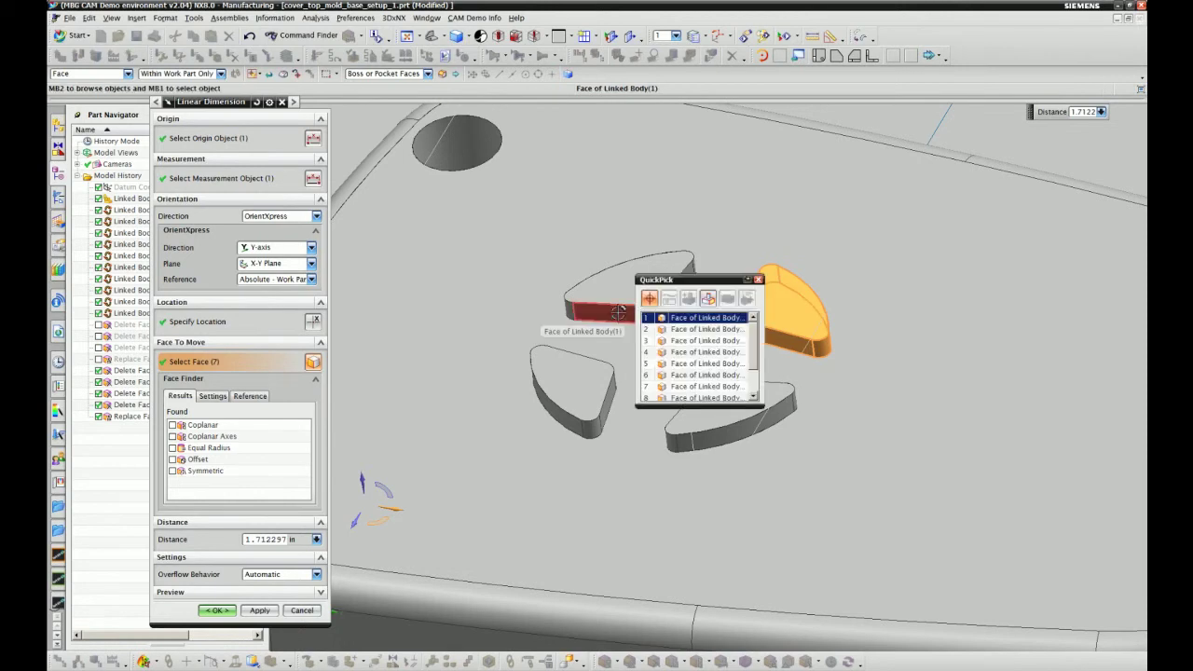
middle_drag(619, 313, 615, 320)
click(615, 320)
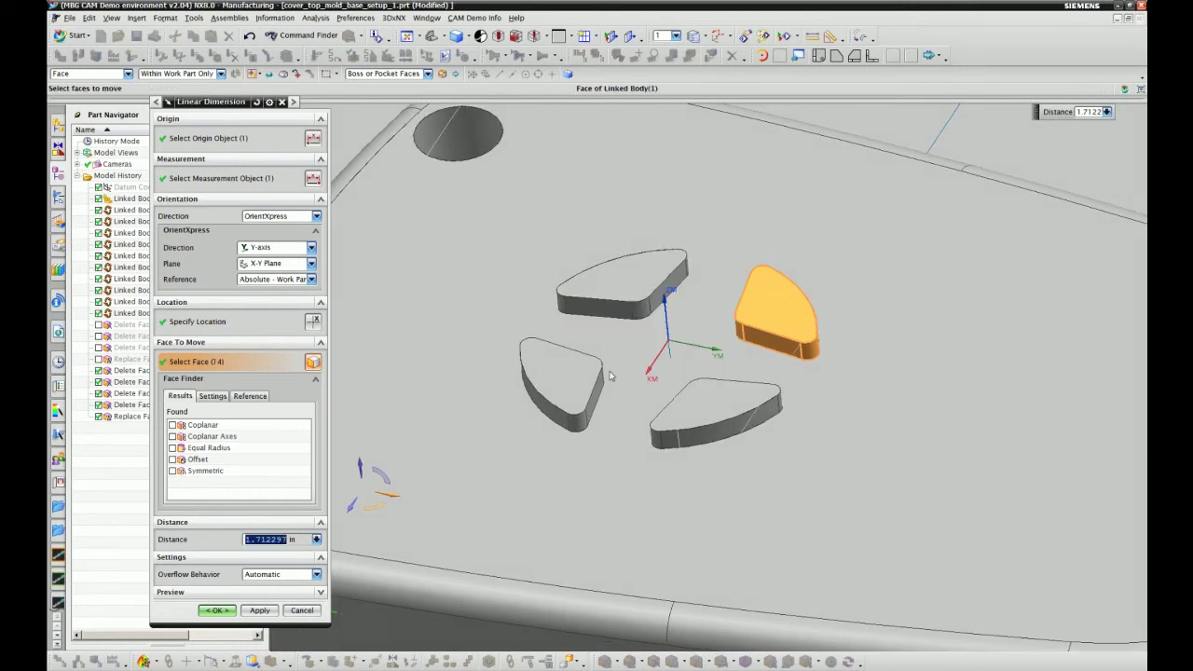
click(601, 377)
click(695, 431)
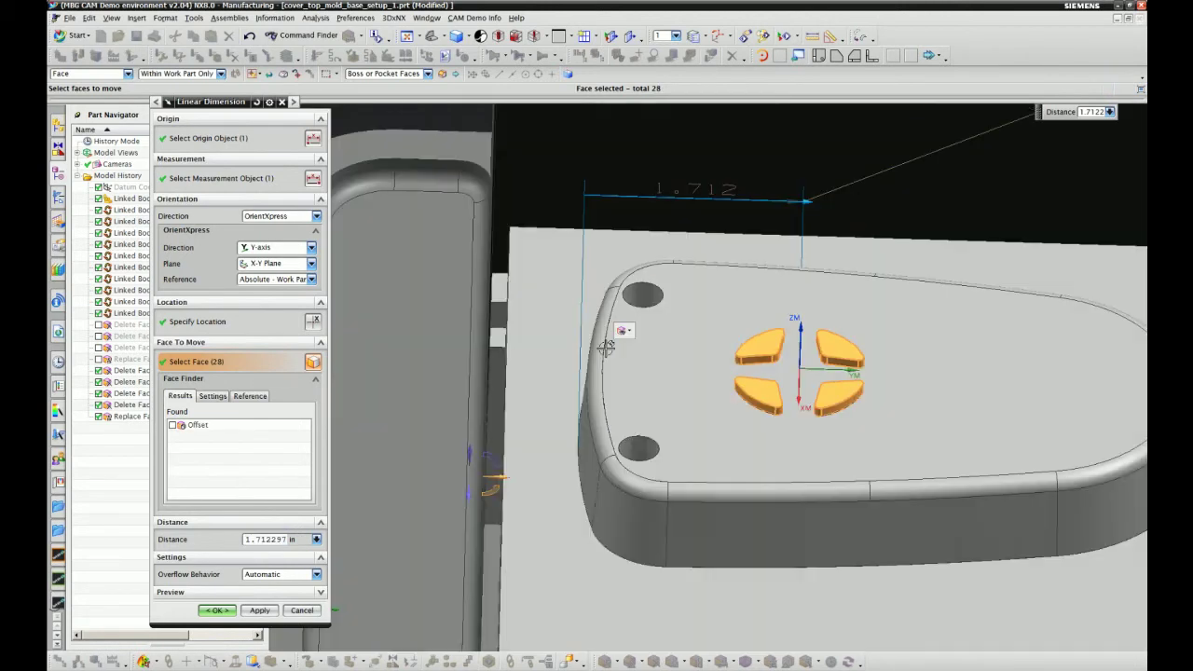
Step: Set the linear dimension's distance to 1.85 in to shift the four button bosses along the core
double_click(269, 539)
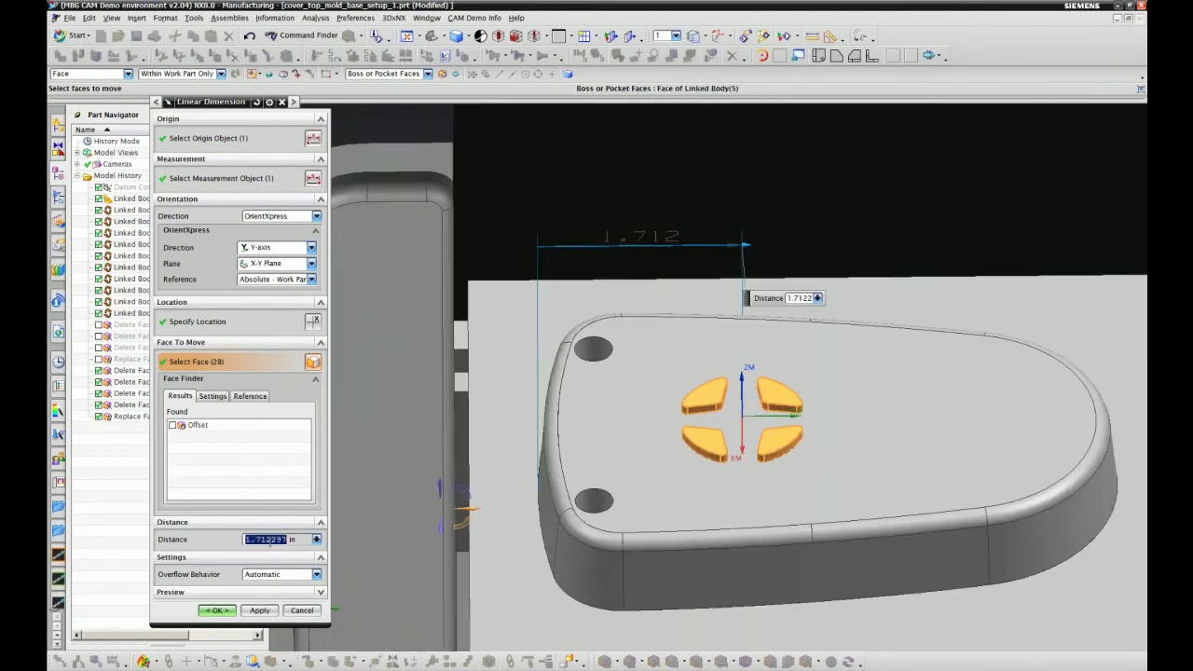
text(1.85)
key(Return)
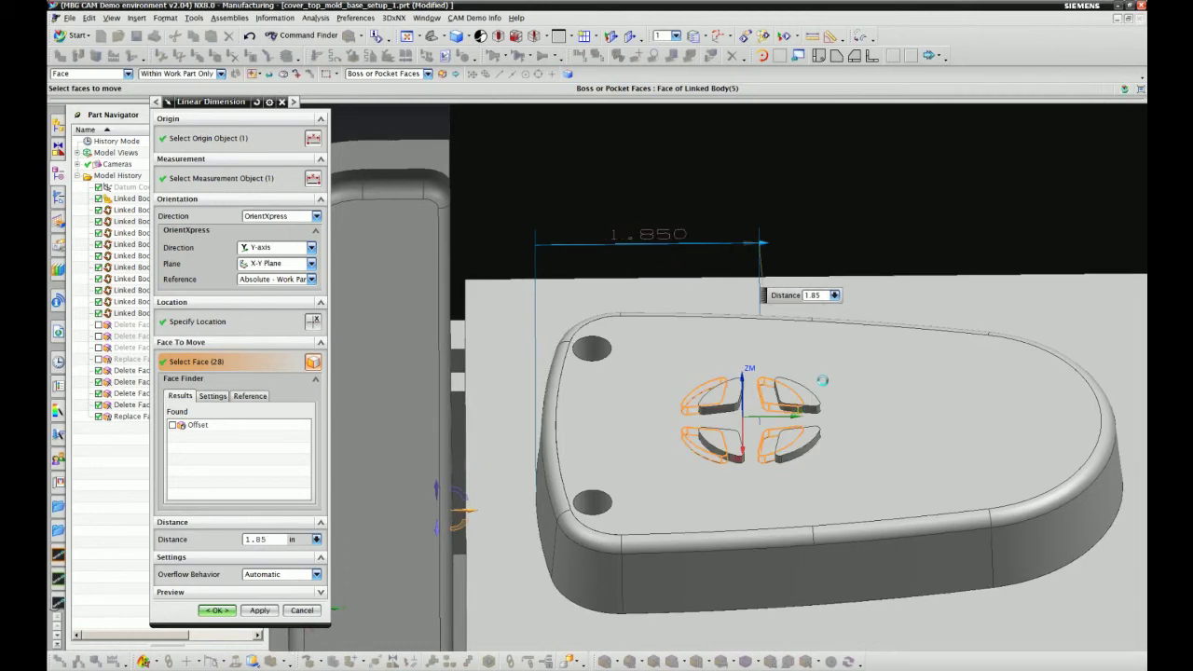
Step: Apply the boss move, and edit its Linear Dimension feature to a distance of 1.5 in
click(260, 610)
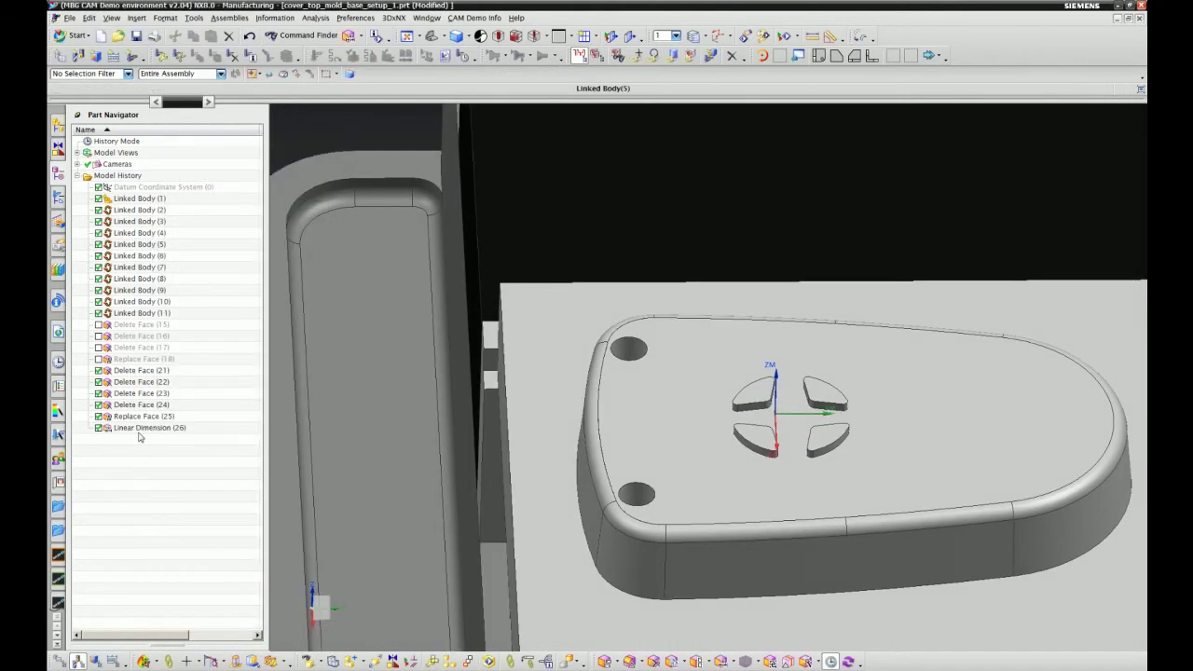
double_click(137, 428)
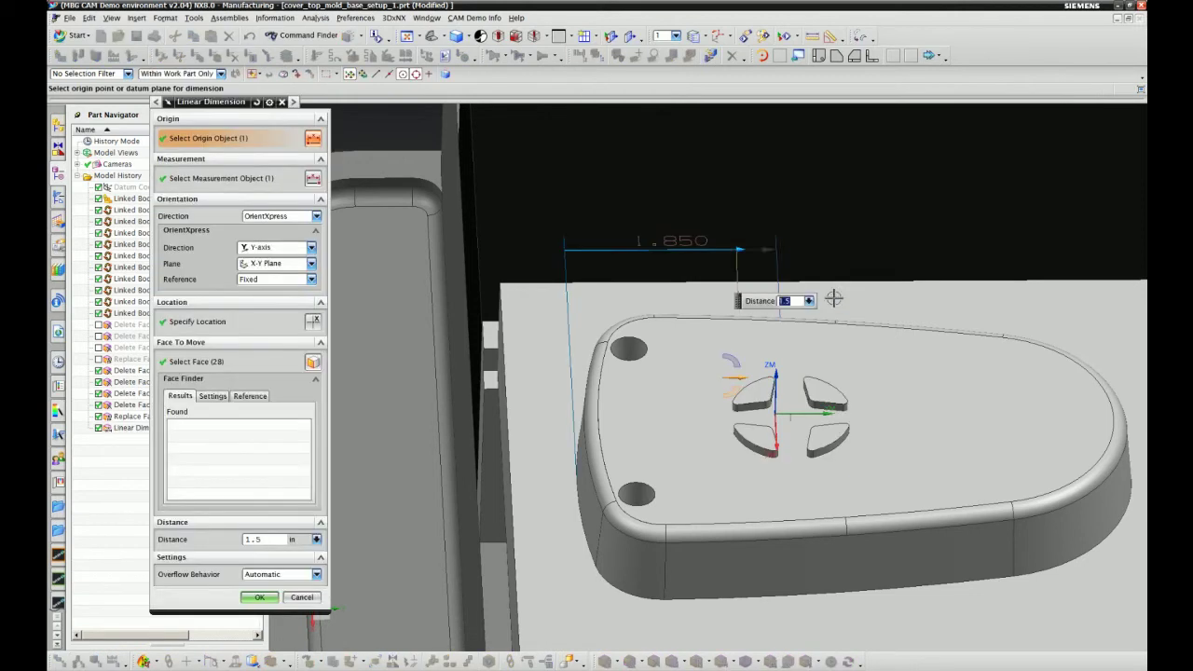
click(260, 597)
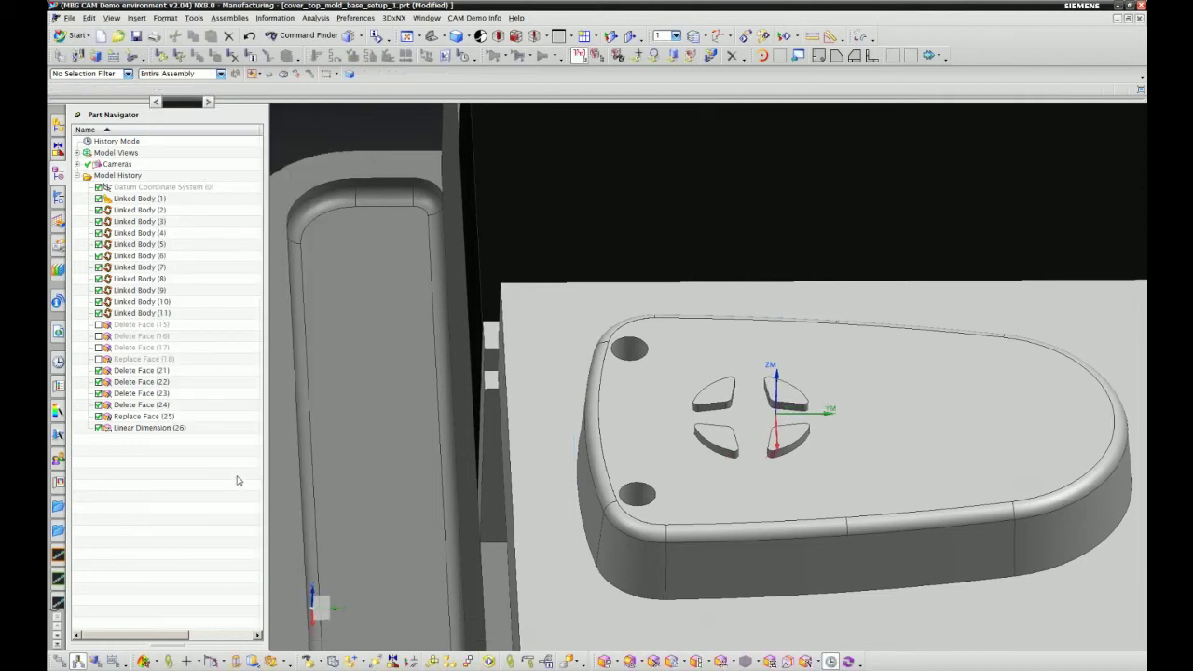
double_click(149, 428)
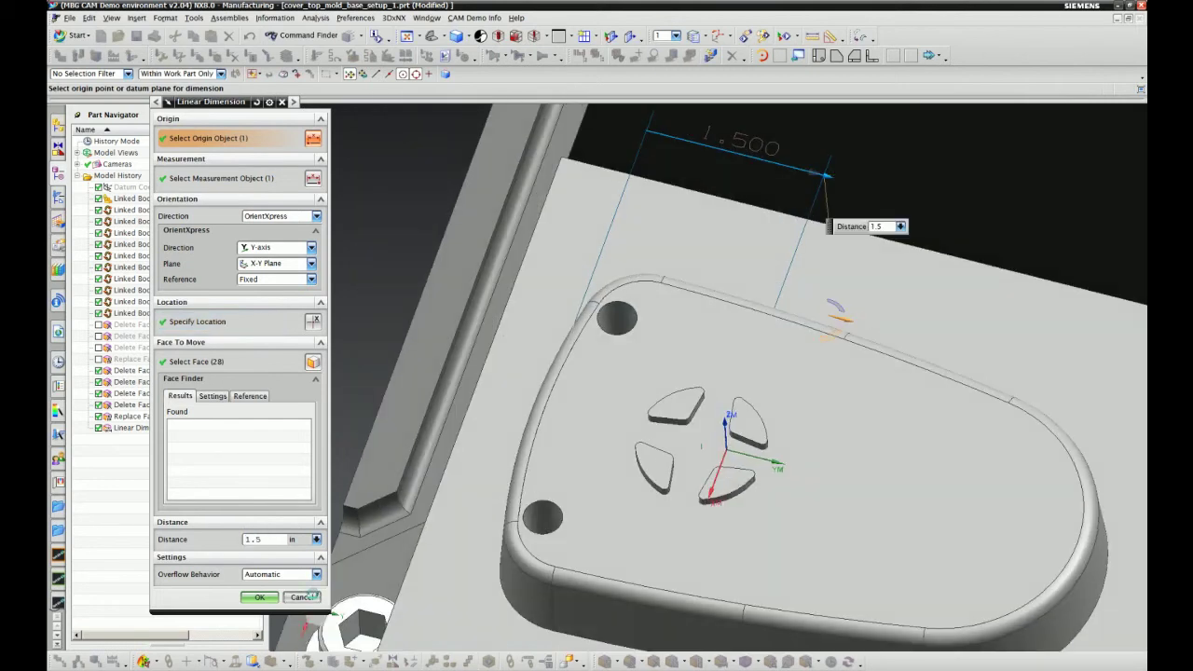
key(Return)
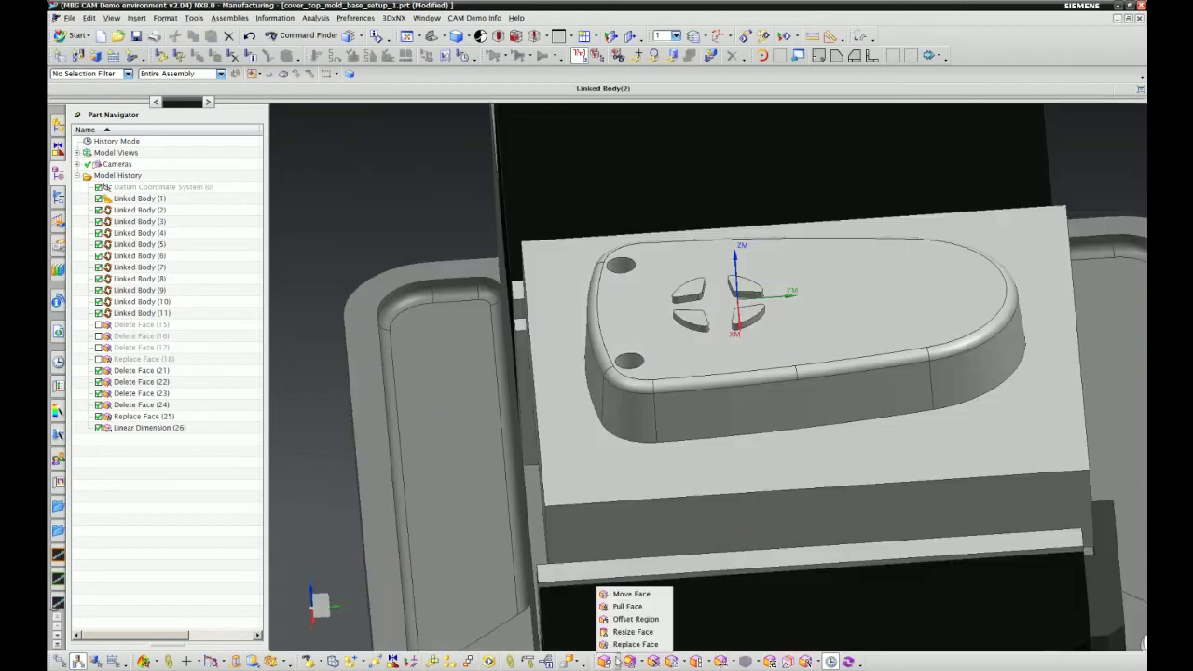
Step: Start a Move Face on the core's flat top face with Angle motion, and rotate the face by 5 degrees
click(641, 596)
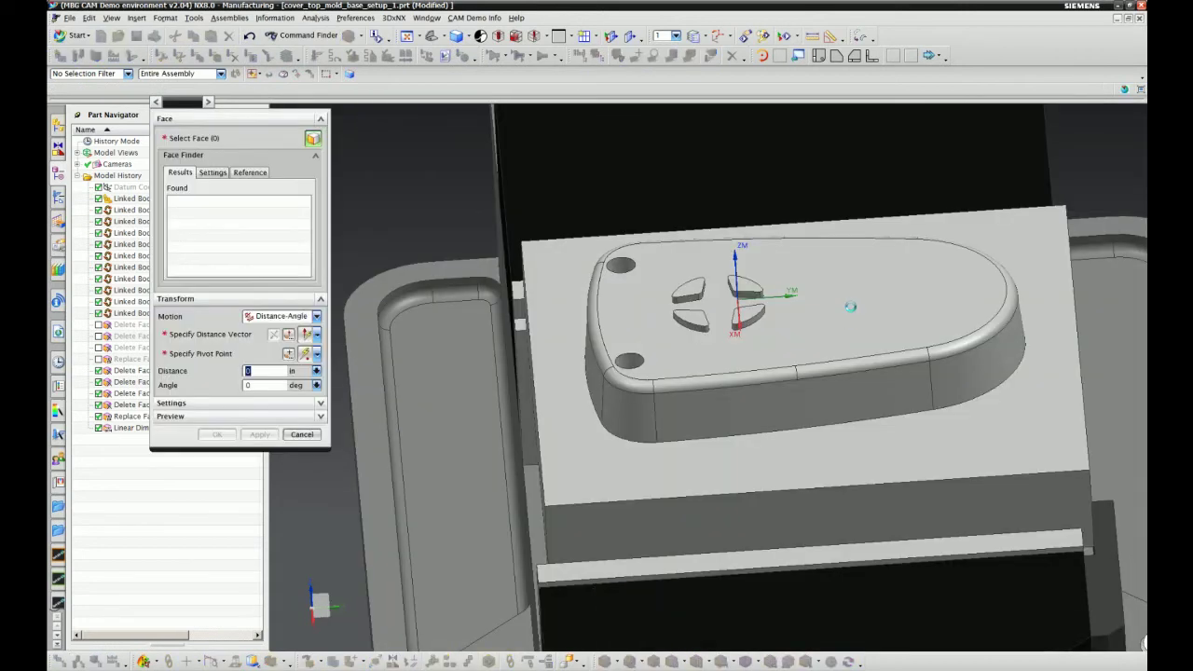
click(853, 317)
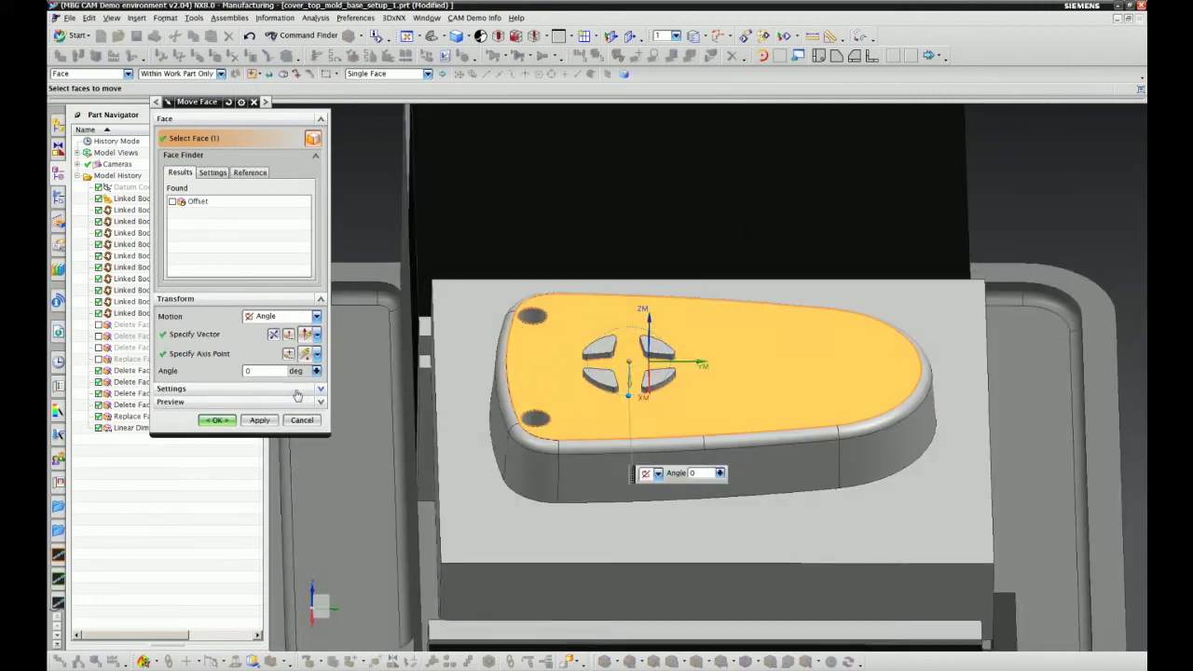
mouse_move(630, 371)
mouse_down()
mouse_move(594, 362)
mouse_move(630, 371)
mouse_up()
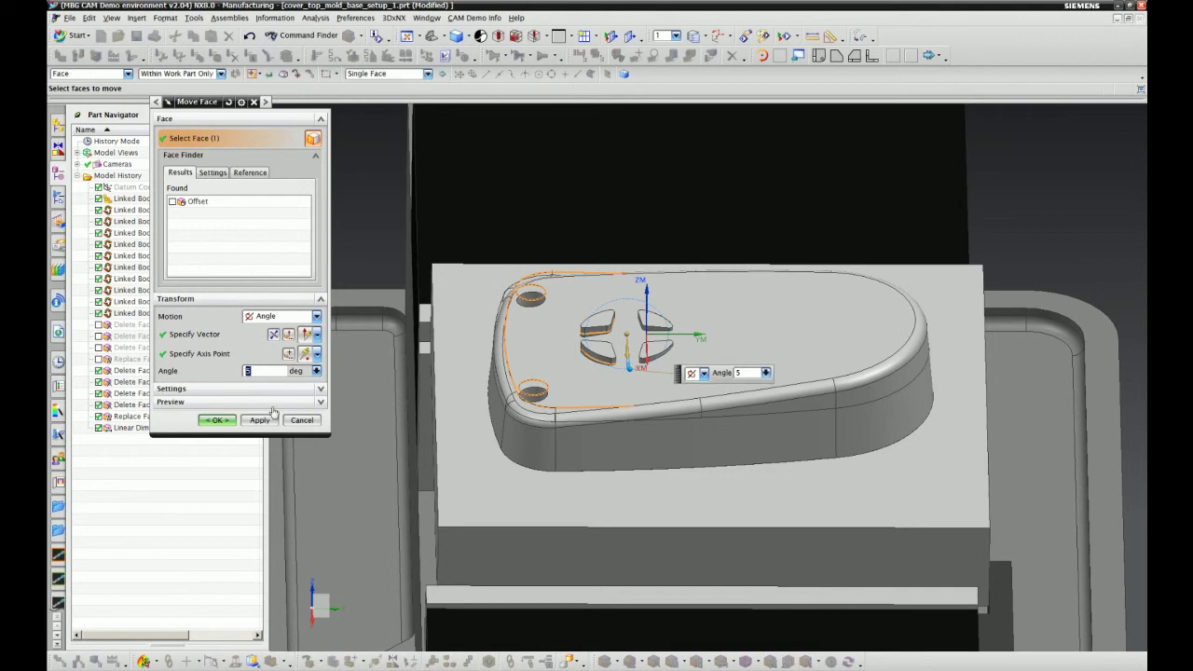
Step: Redefine the Move Face rotation vector so the top face tilts across the core's width, and finish the operation
click(202, 338)
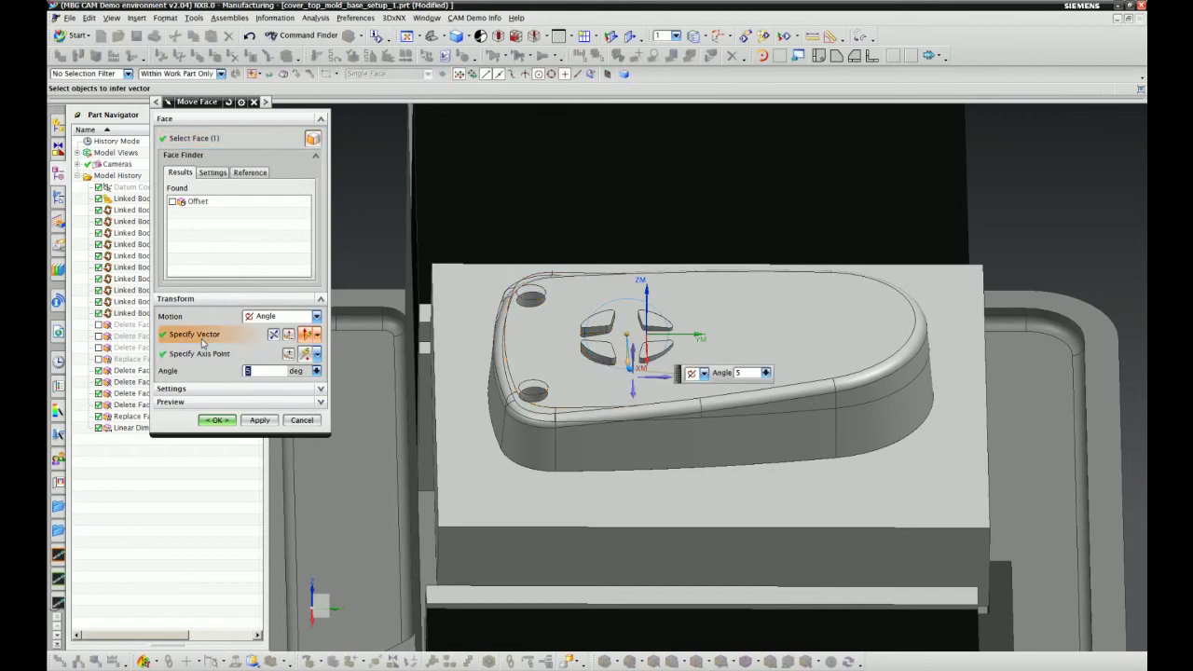
key(Home)
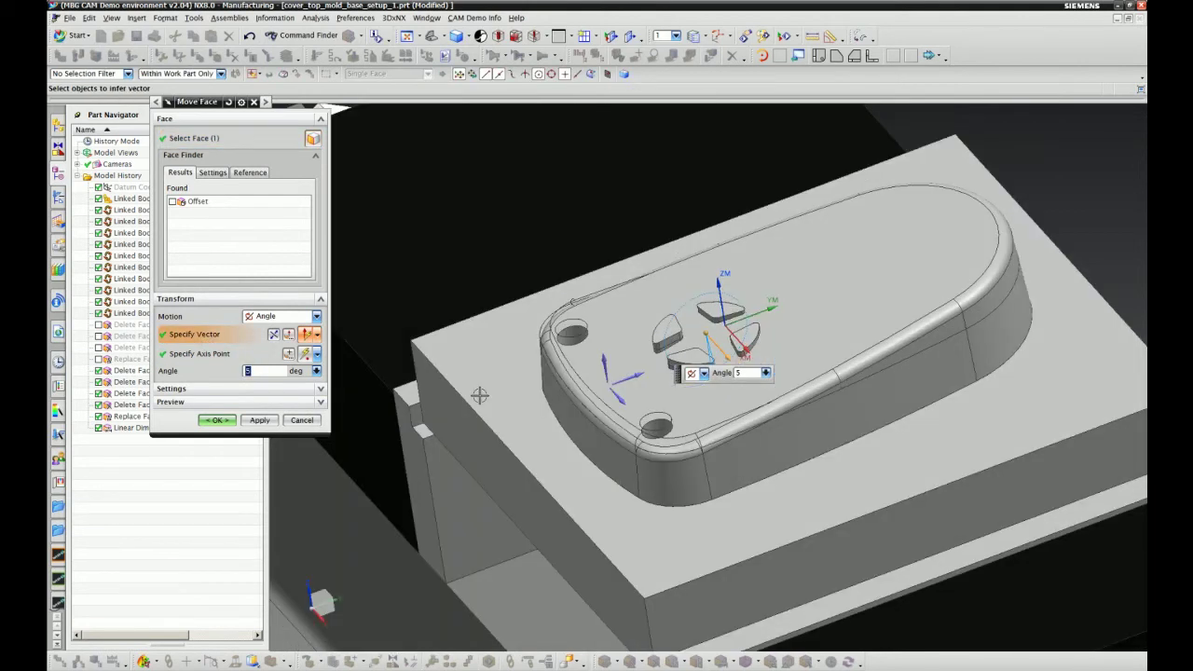
click(580, 371)
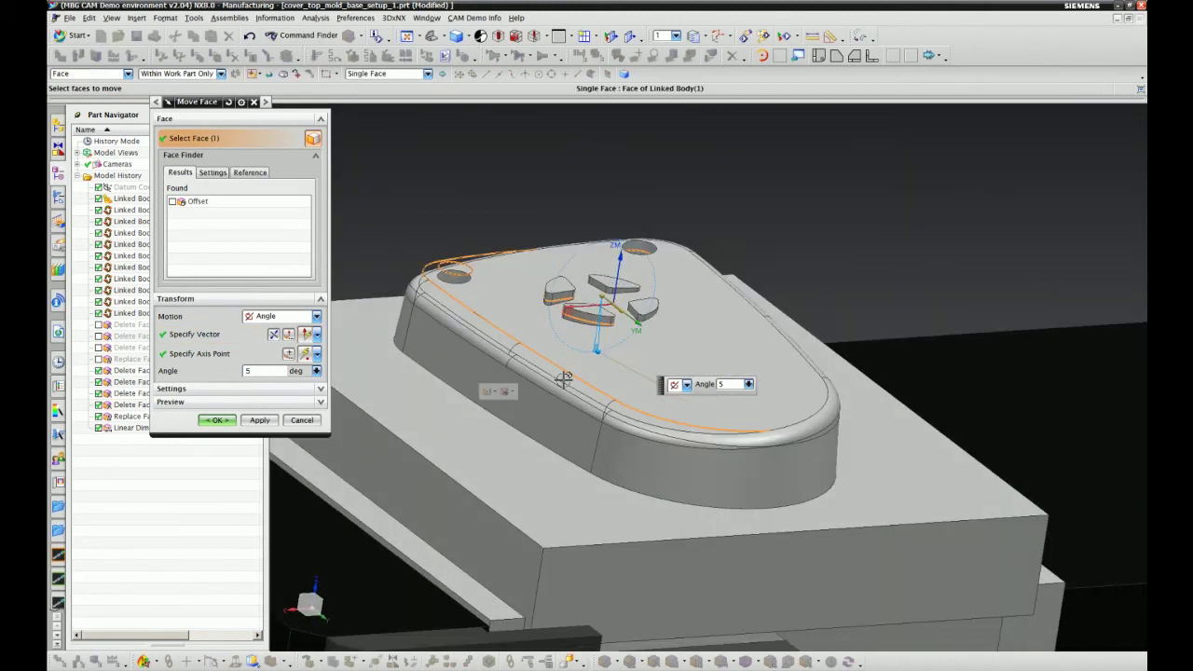
drag(588, 351, 599, 353)
click(220, 420)
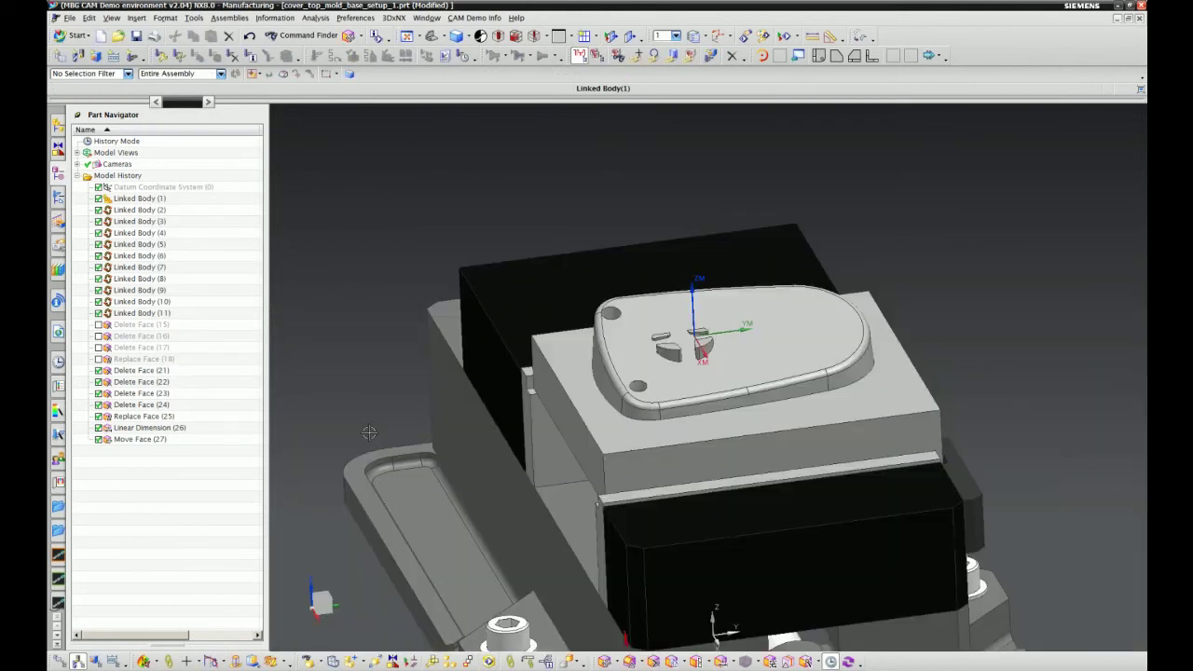
Step: Delete the Move Face feature that tilts the core's top face from the model history
scroll(491, 402, up, 5)
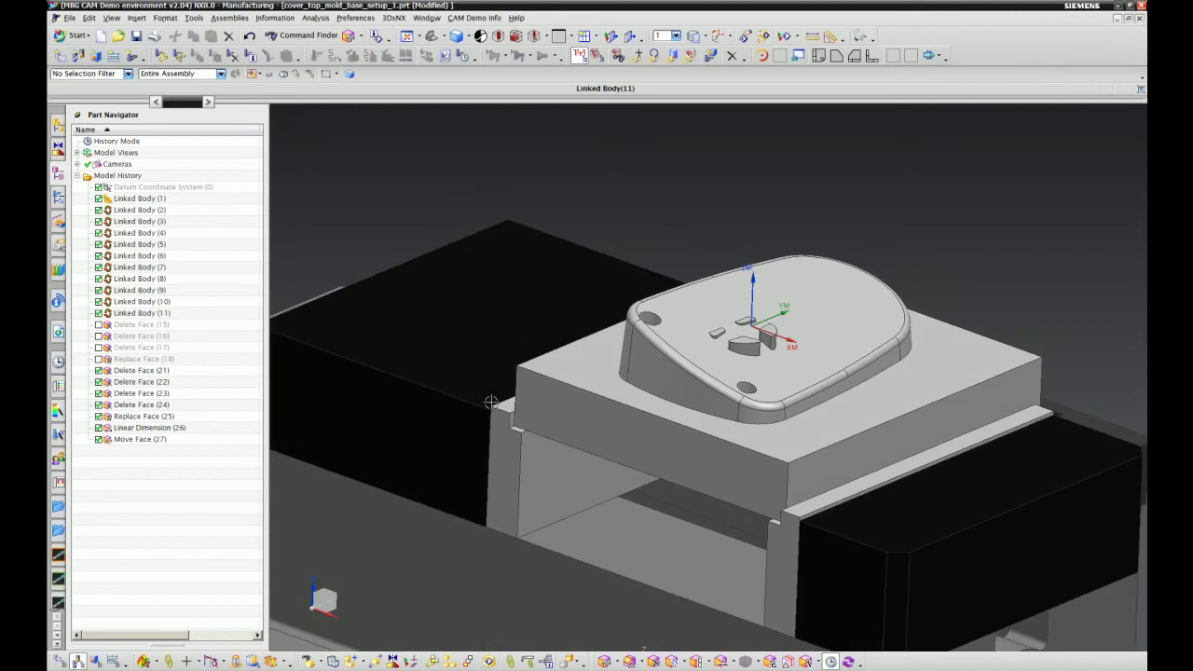
scroll(491, 402, up, 4)
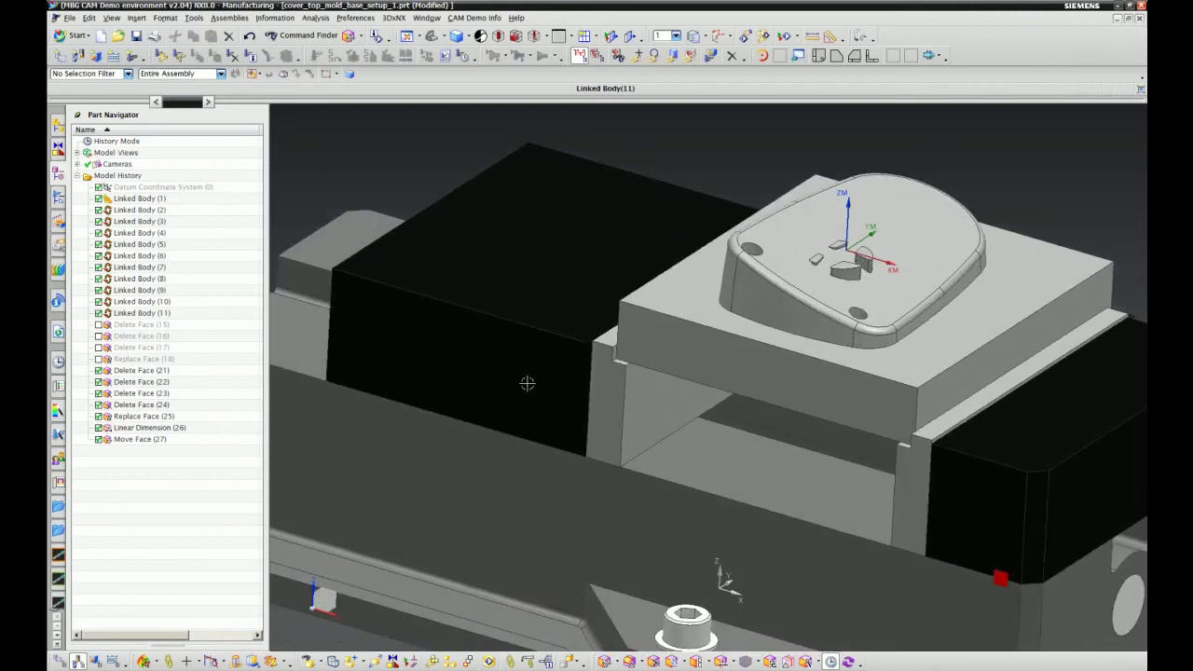
scroll(534, 381, down, 3)
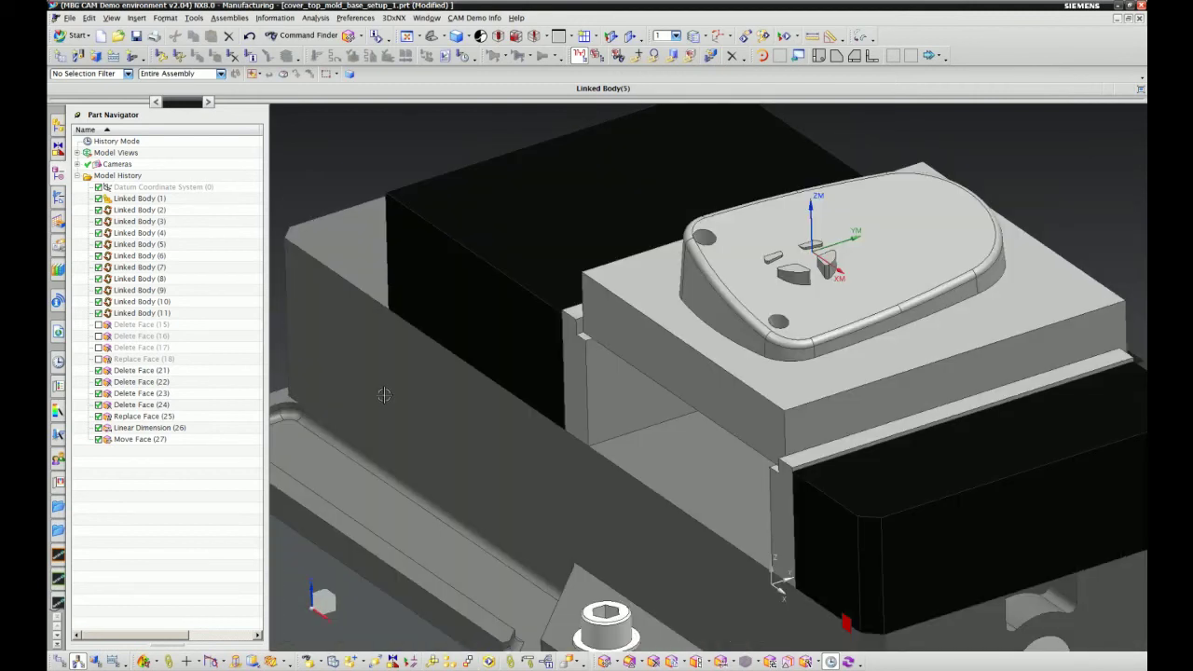
click(140, 439)
right_click(152, 439)
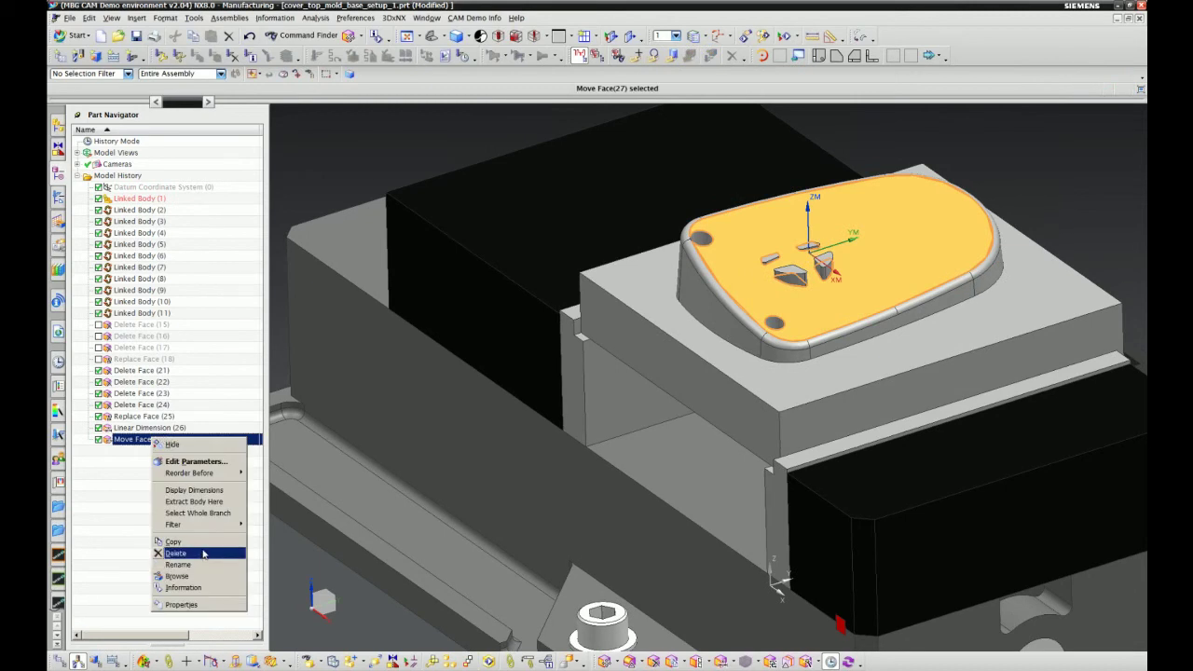
click(203, 553)
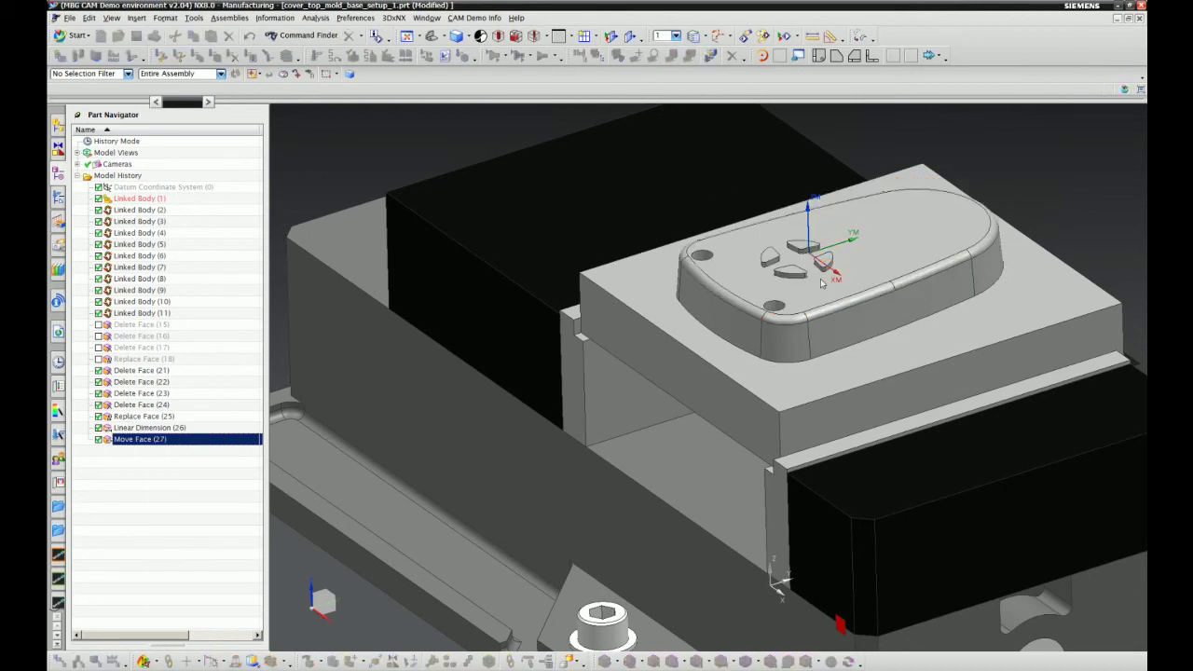
Step: Show the machining operations in Program Order and display the existing FACE_MILLING tool path from program 1234
middle_drag(508, 235, 437, 260)
click(119, 36)
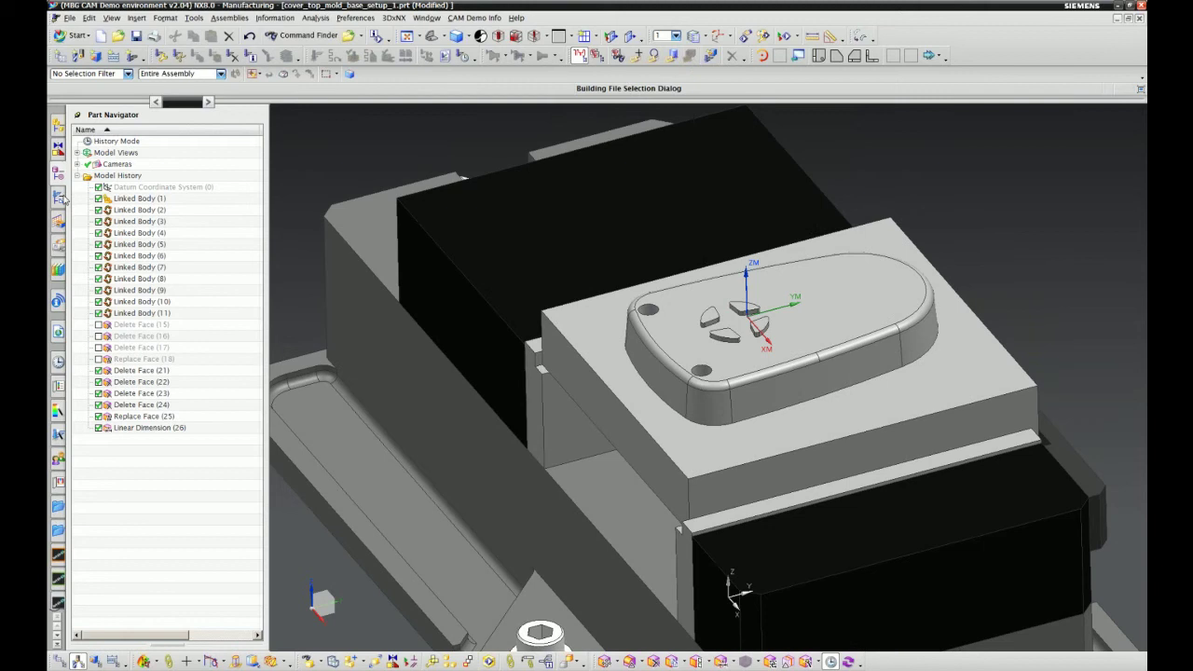
click(58, 195)
click(78, 176)
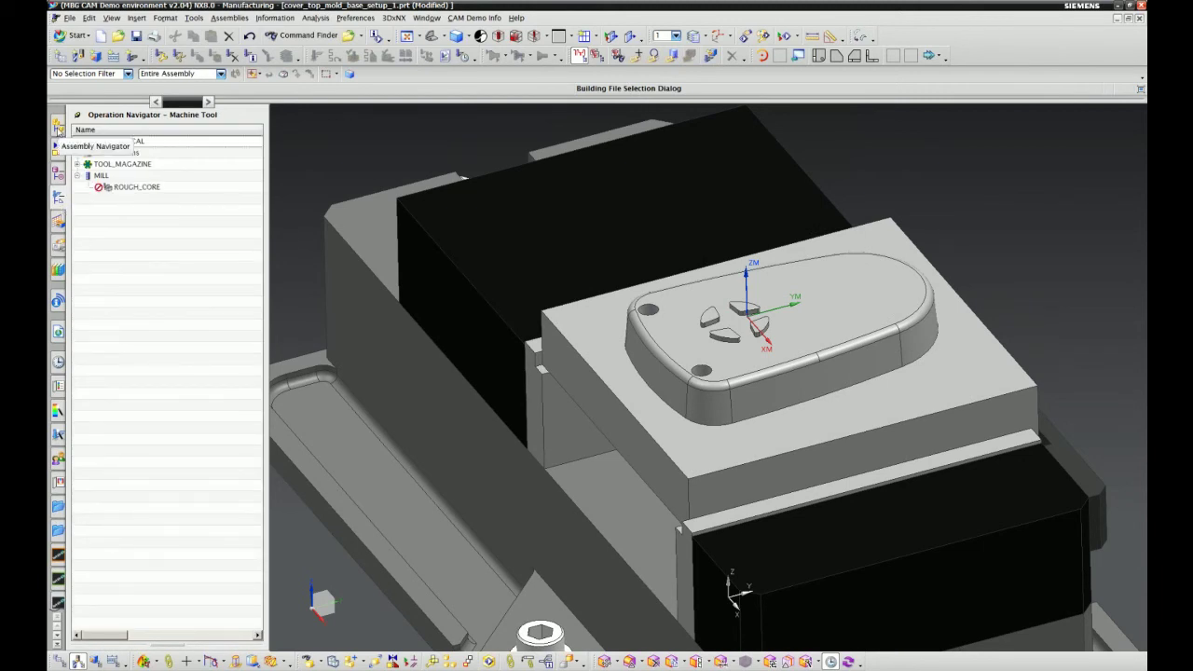
scroll(958, 391, down, 2)
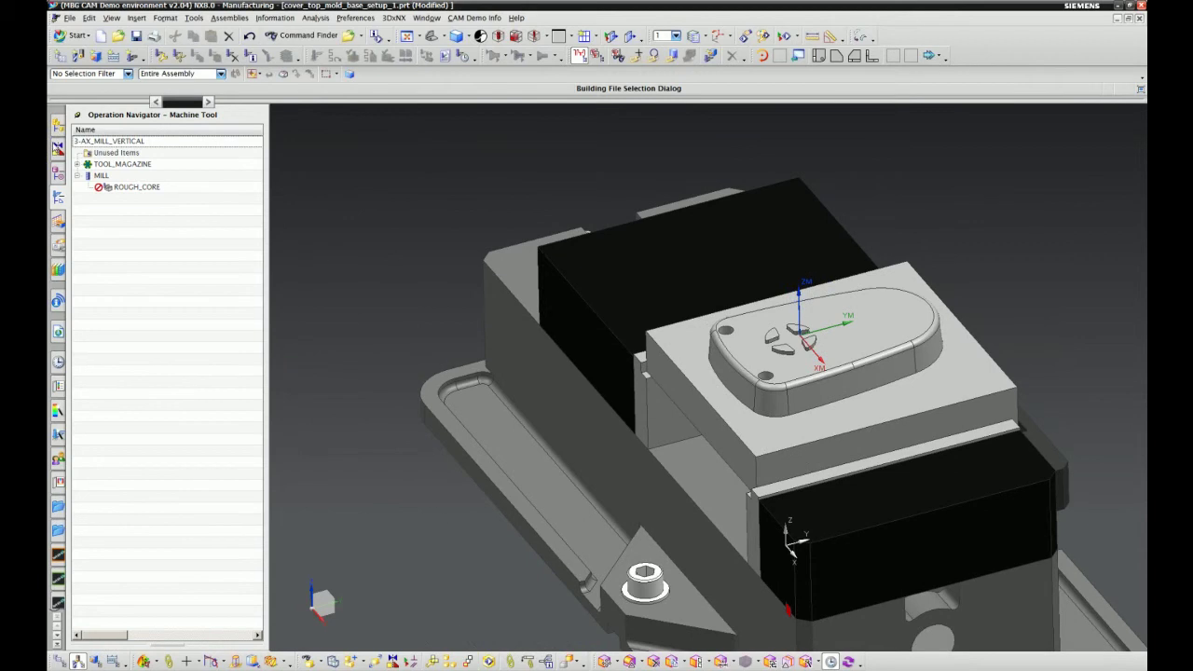
click(58, 660)
click(77, 164)
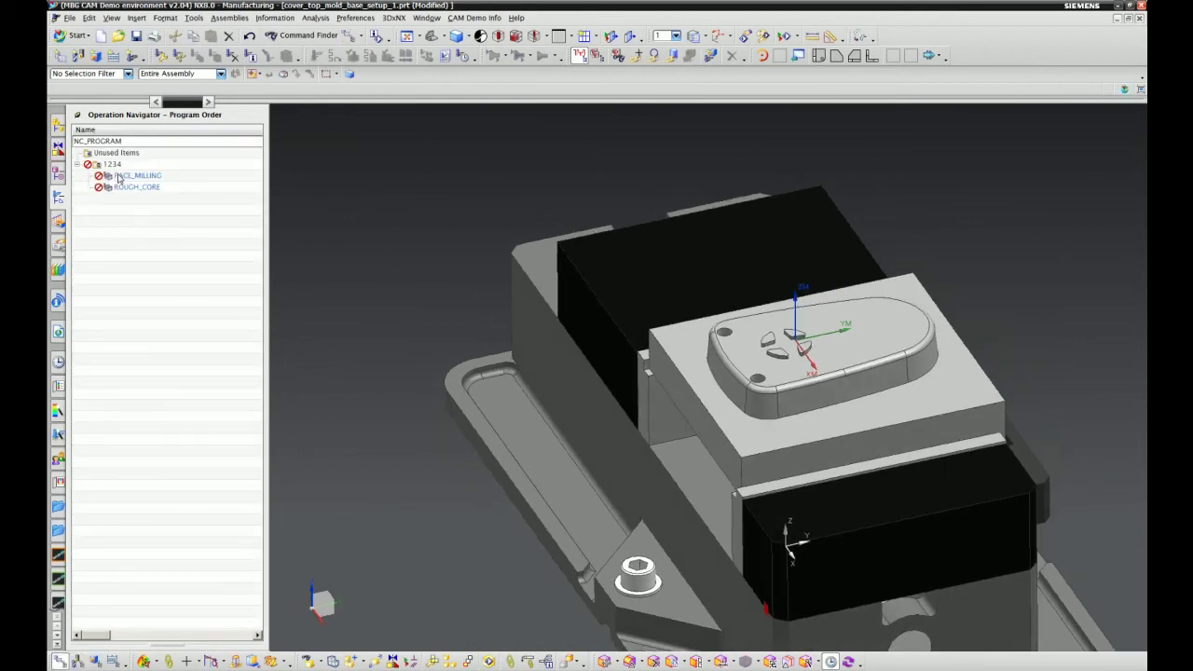
click(118, 175)
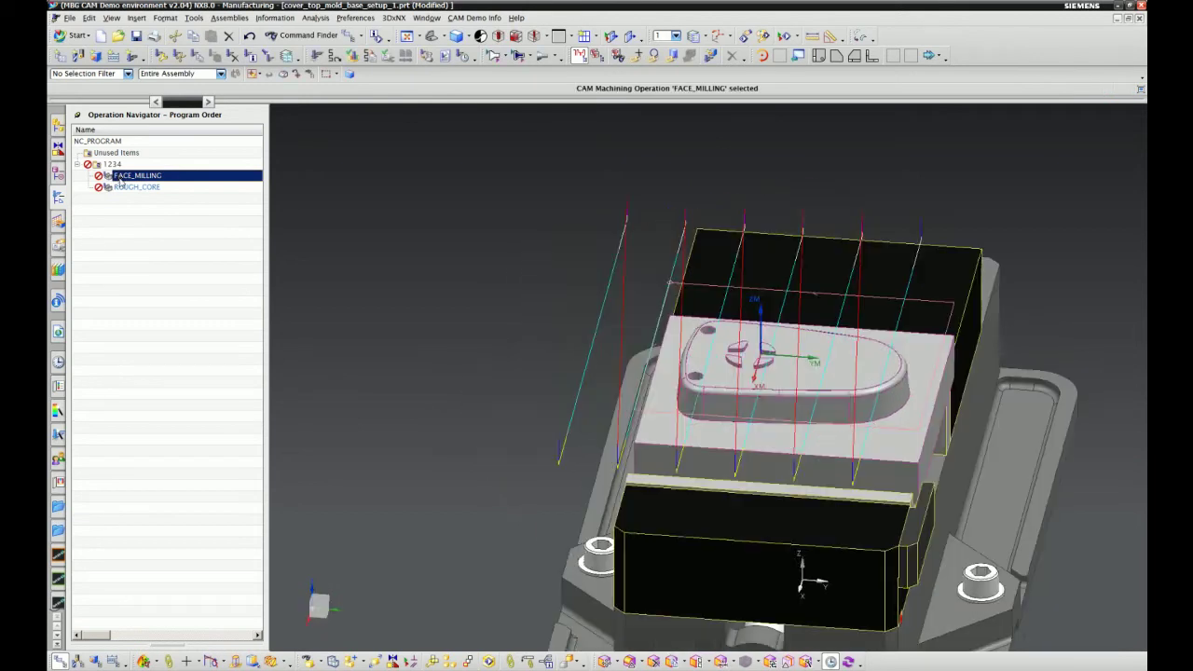
Step: Suppress the model history features from Delete Face (21) through Linear Dimension (26)
click(58, 173)
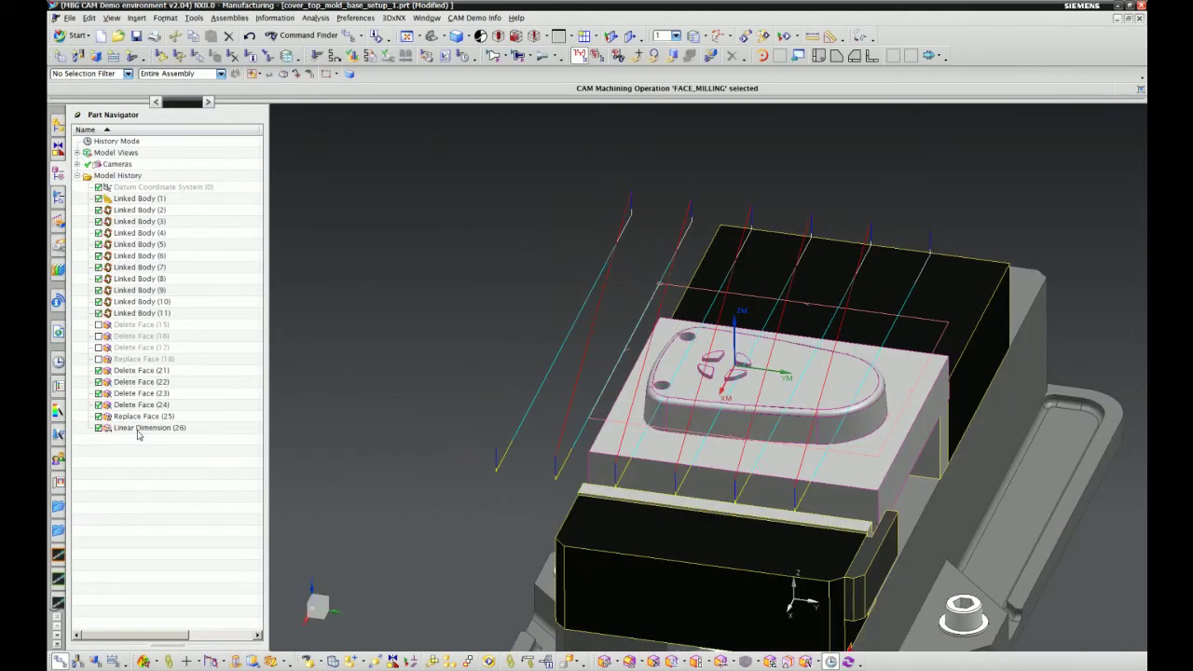
click(57, 197)
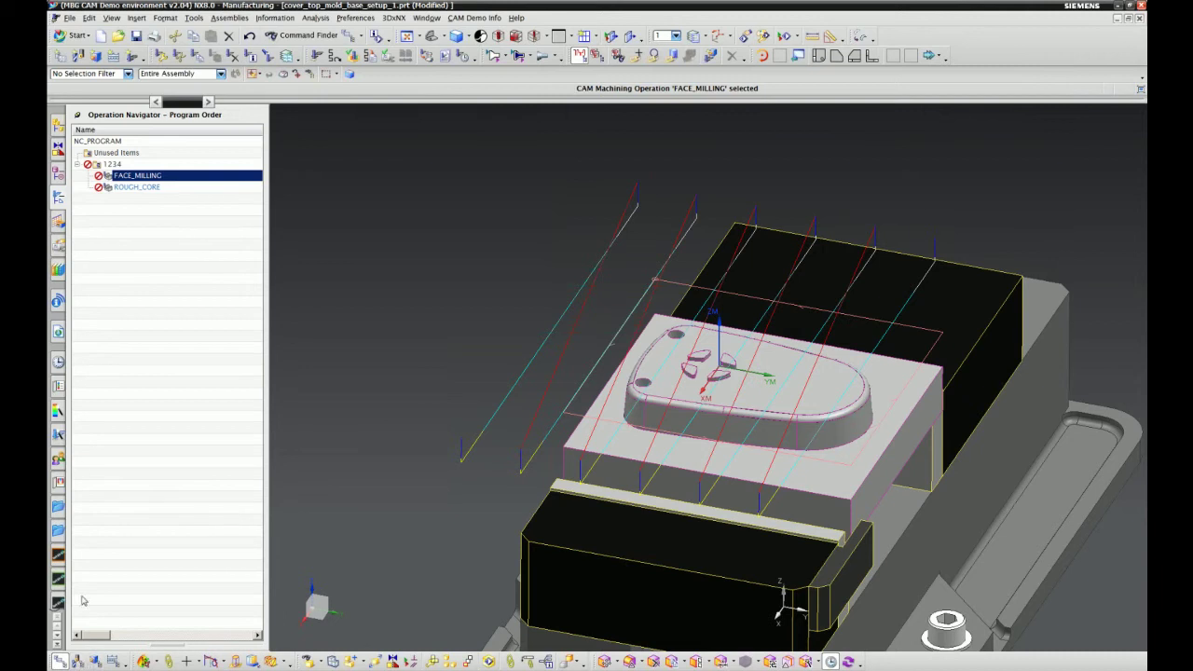
click(62, 174)
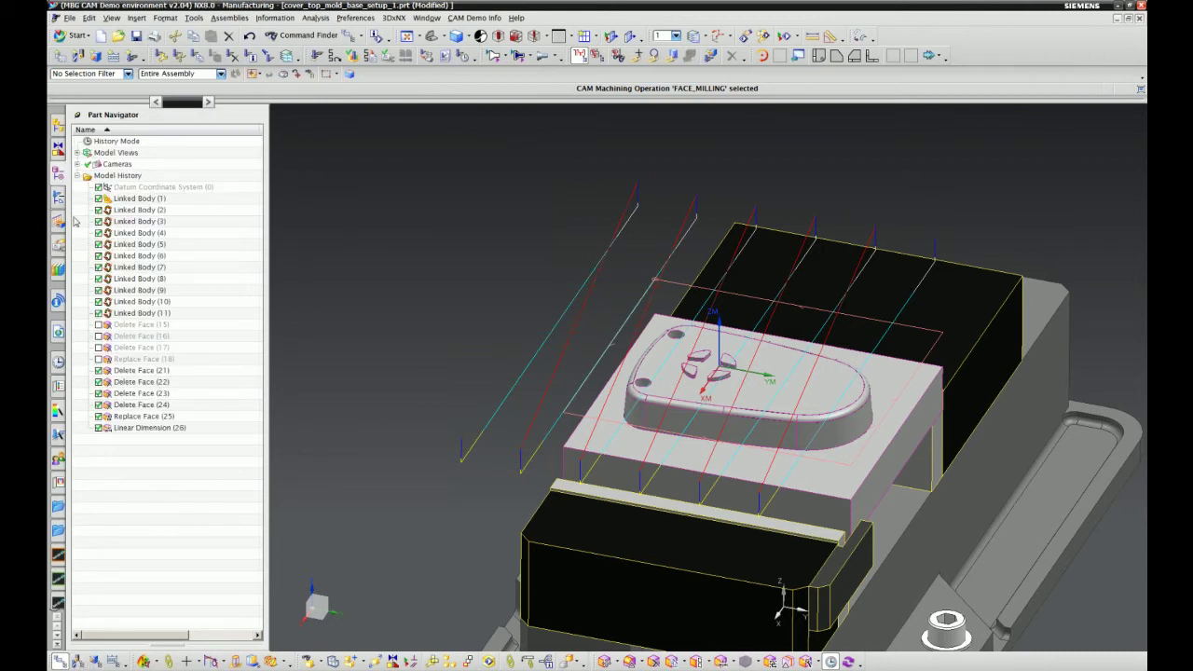
click(130, 370)
shift+click(126, 427)
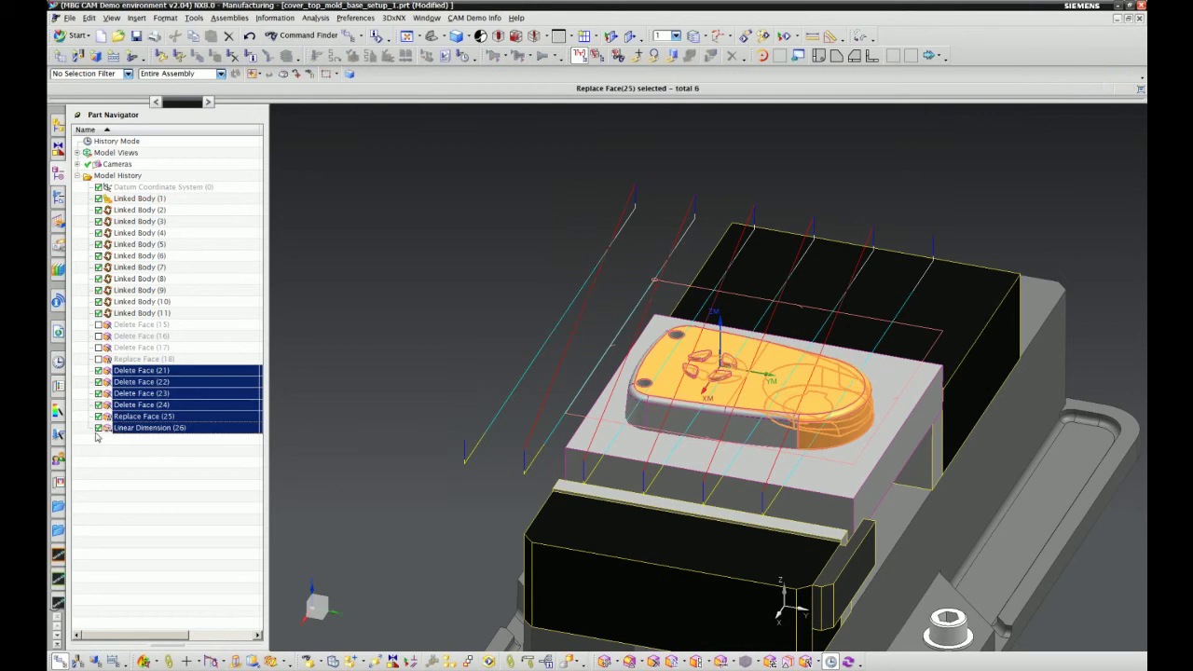
click(98, 427)
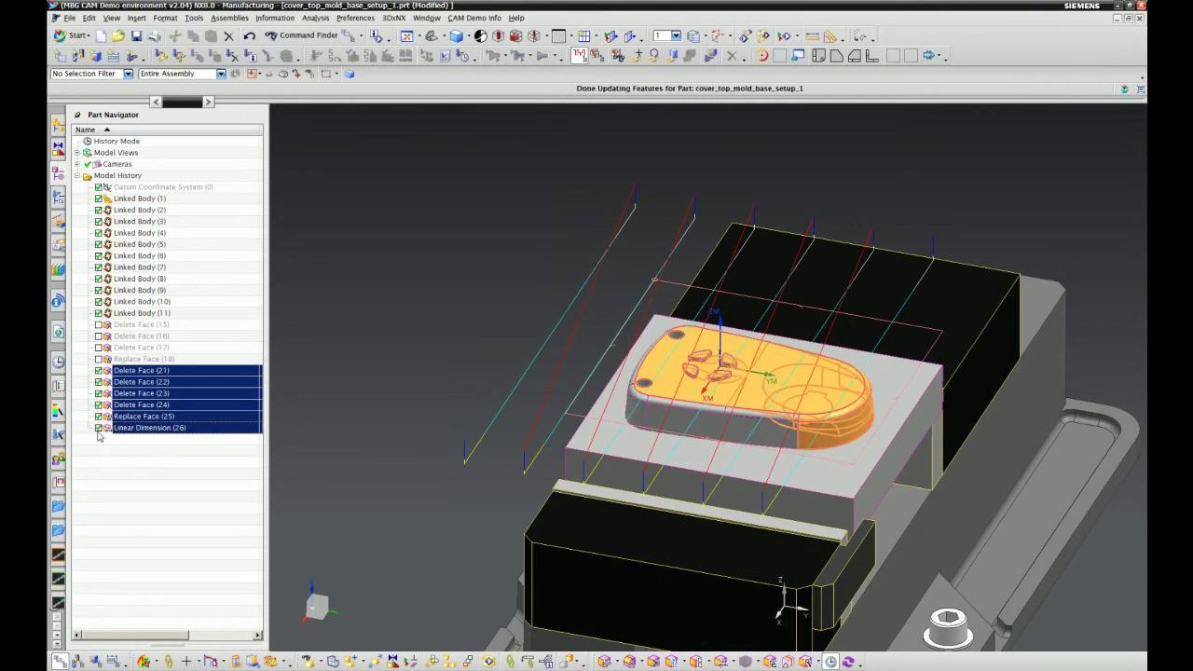
Step: Delete the suppressed features from Delete Face (15) through Replace Face (18) from the model history
click(131, 359)
shift+click(127, 326)
right_click(128, 325)
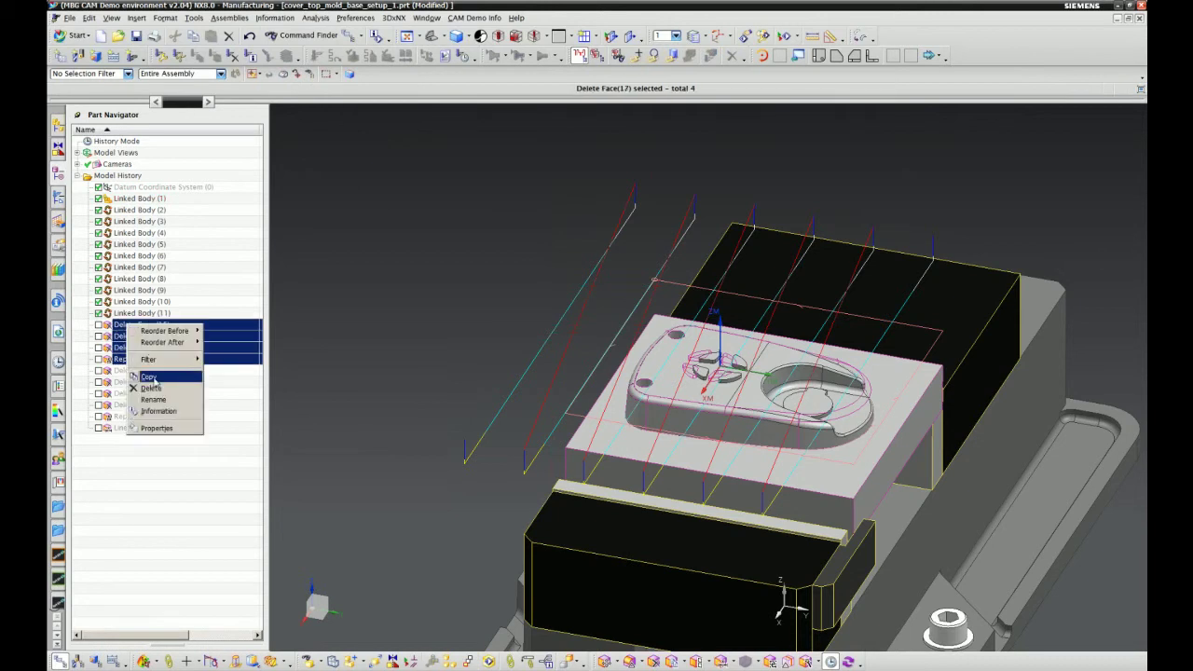
click(149, 378)
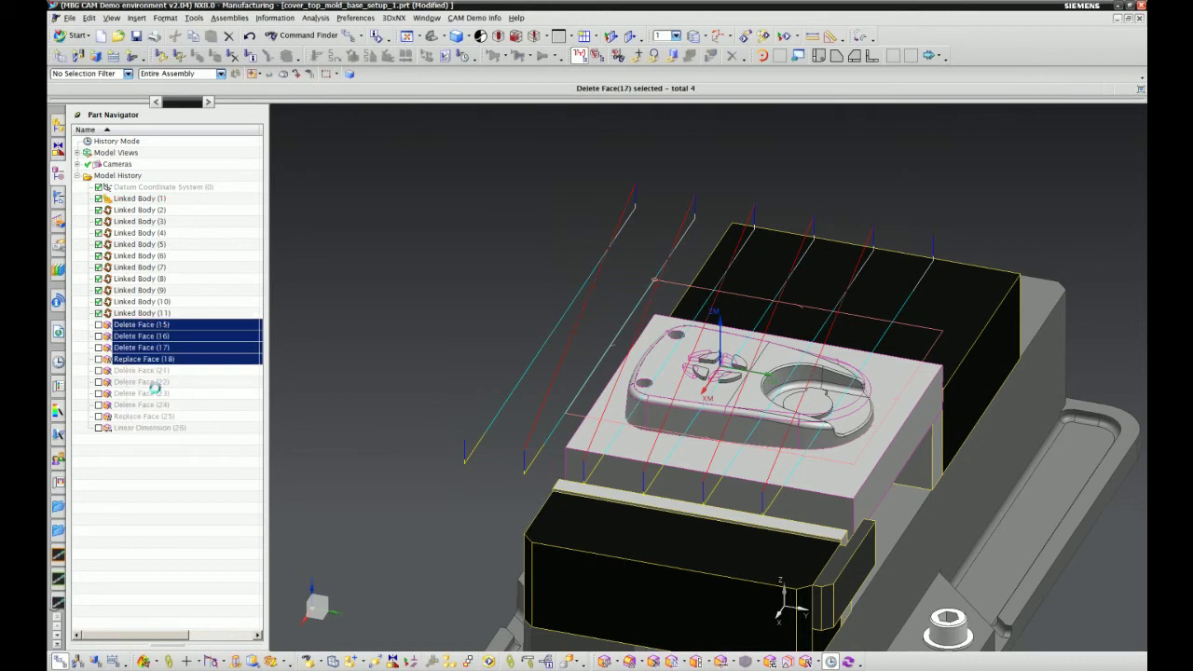
Step: Generate the tool paths for all operations in program group 1234
click(59, 197)
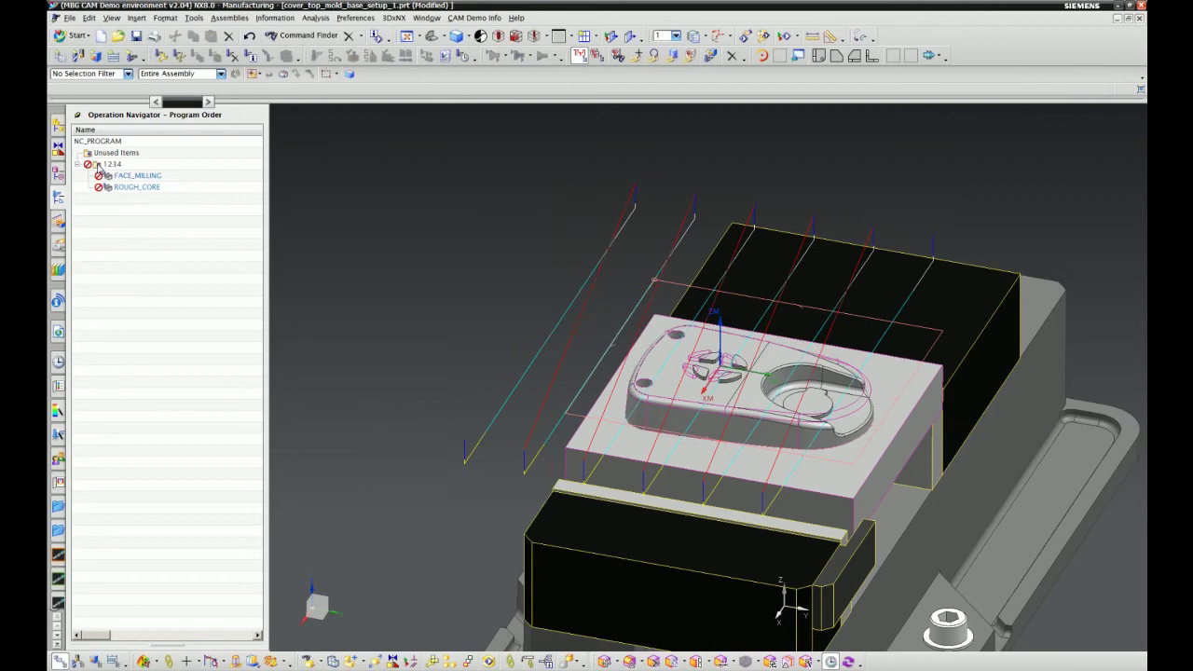
right_click(99, 166)
click(147, 233)
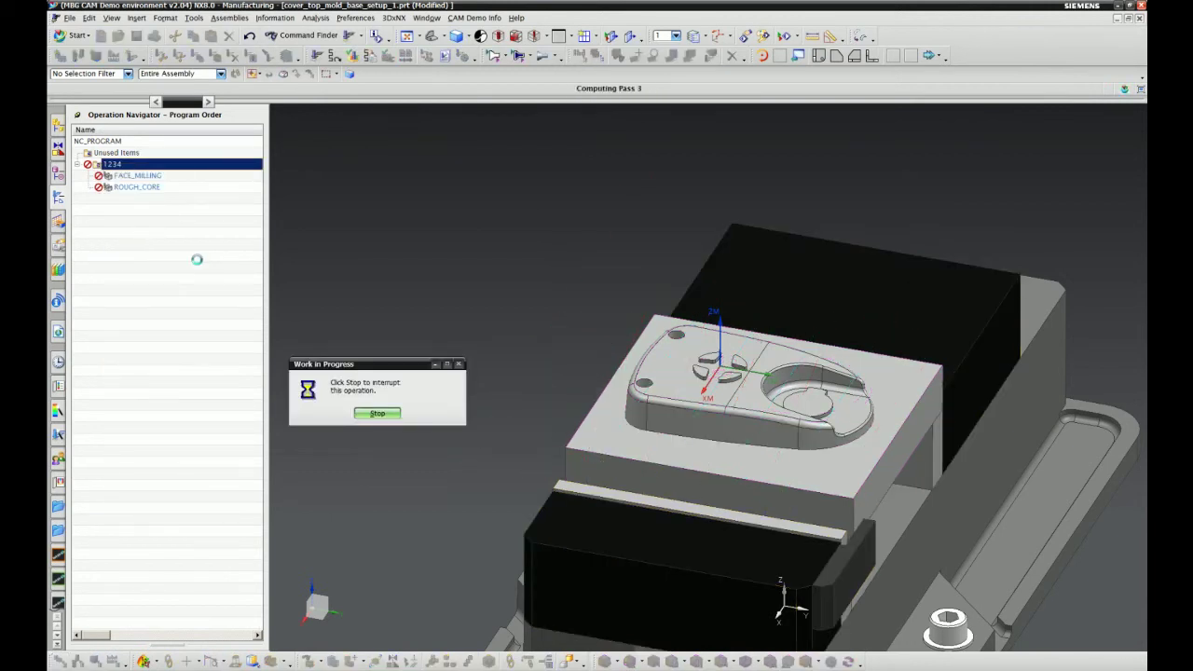
click(516, 362)
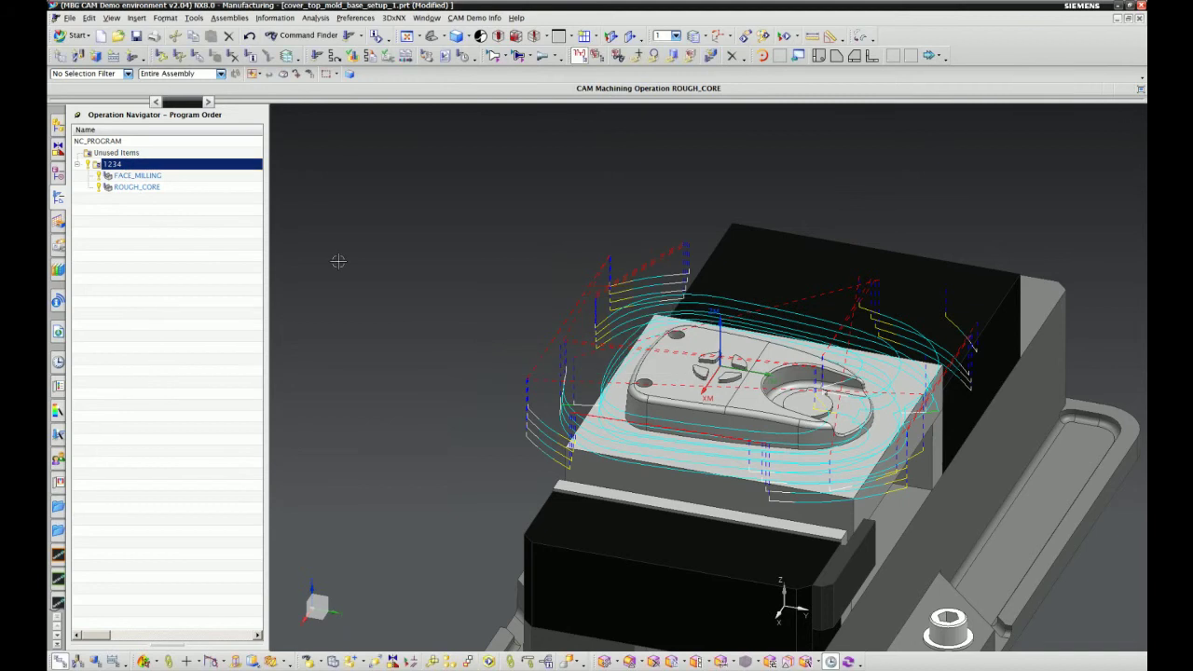
Step: Open the machine simulation for the tool paths of program group 1234
middle_drag(337, 254, 331, 260)
right_click(135, 164)
mouse_move(167, 323)
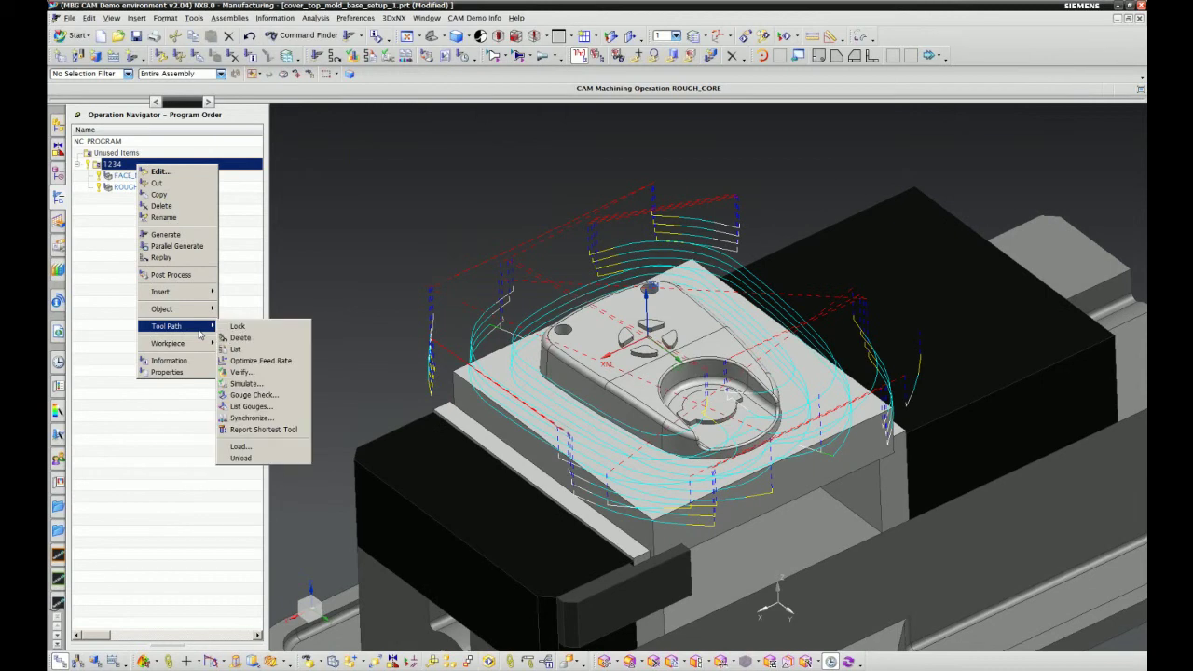
click(268, 382)
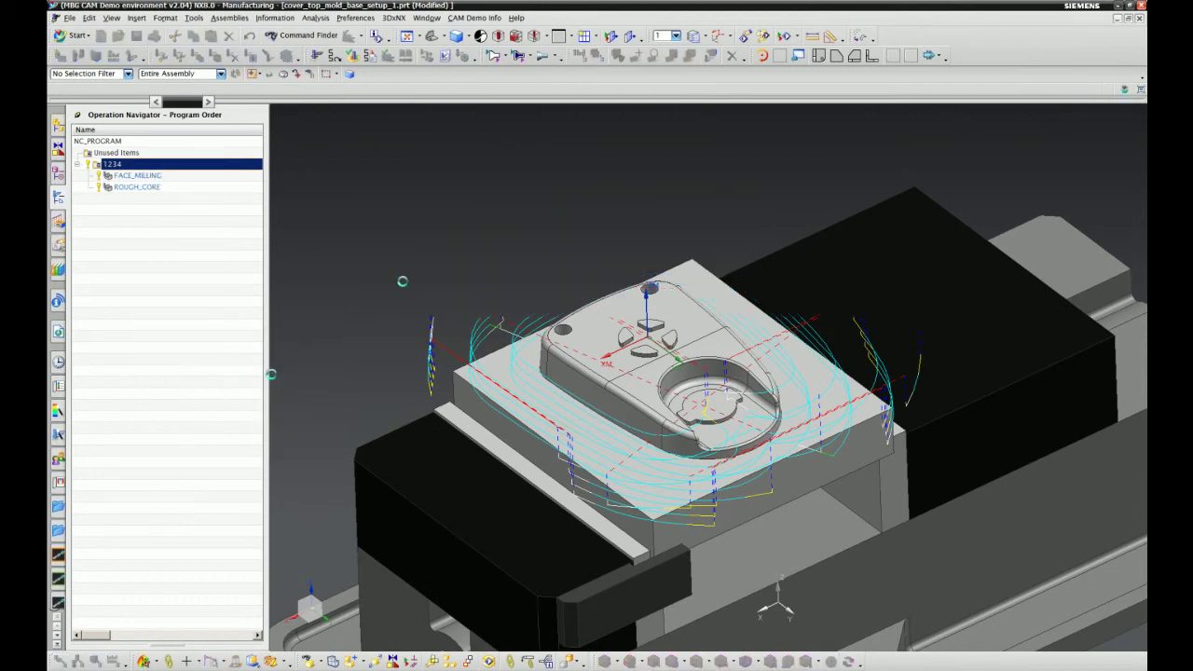
click(598, 358)
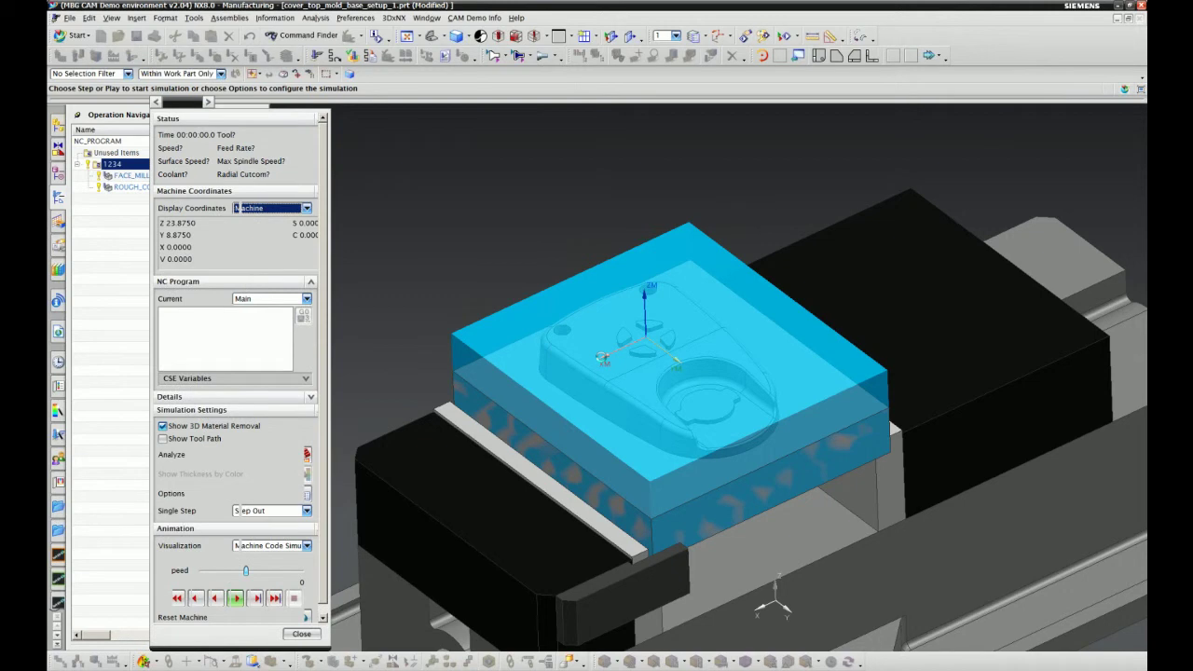
Step: Set the simulation speed to 1 and show the sim01 mill machine component in the assembly
click(240, 601)
drag(246, 570, 201, 571)
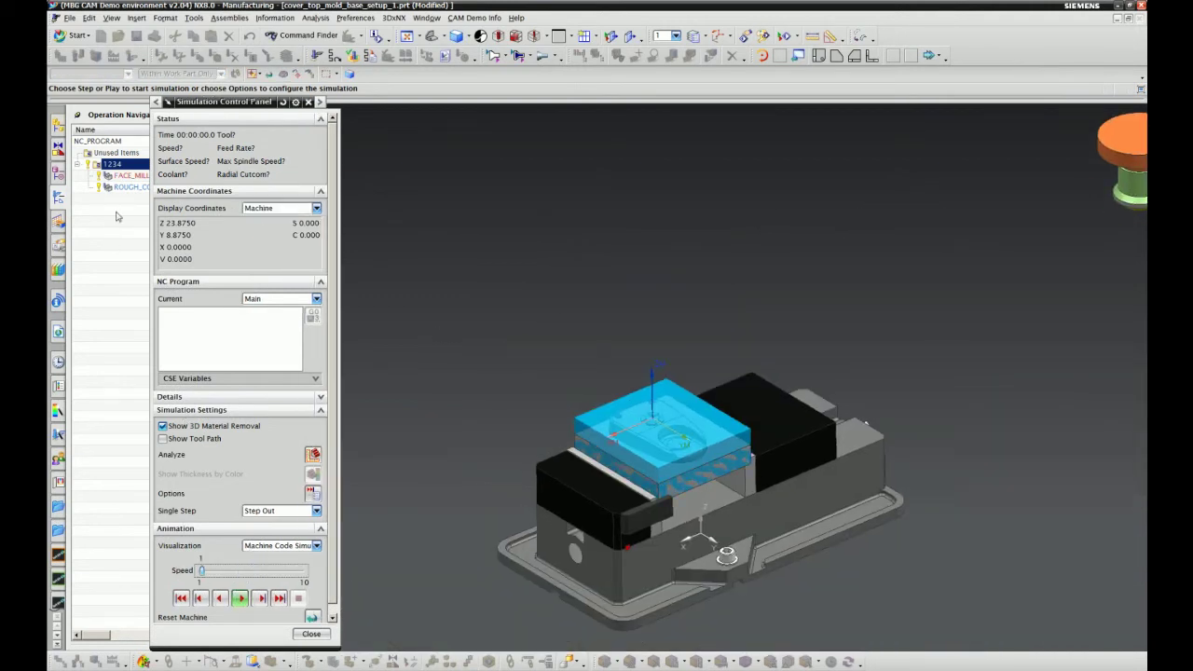
click(54, 121)
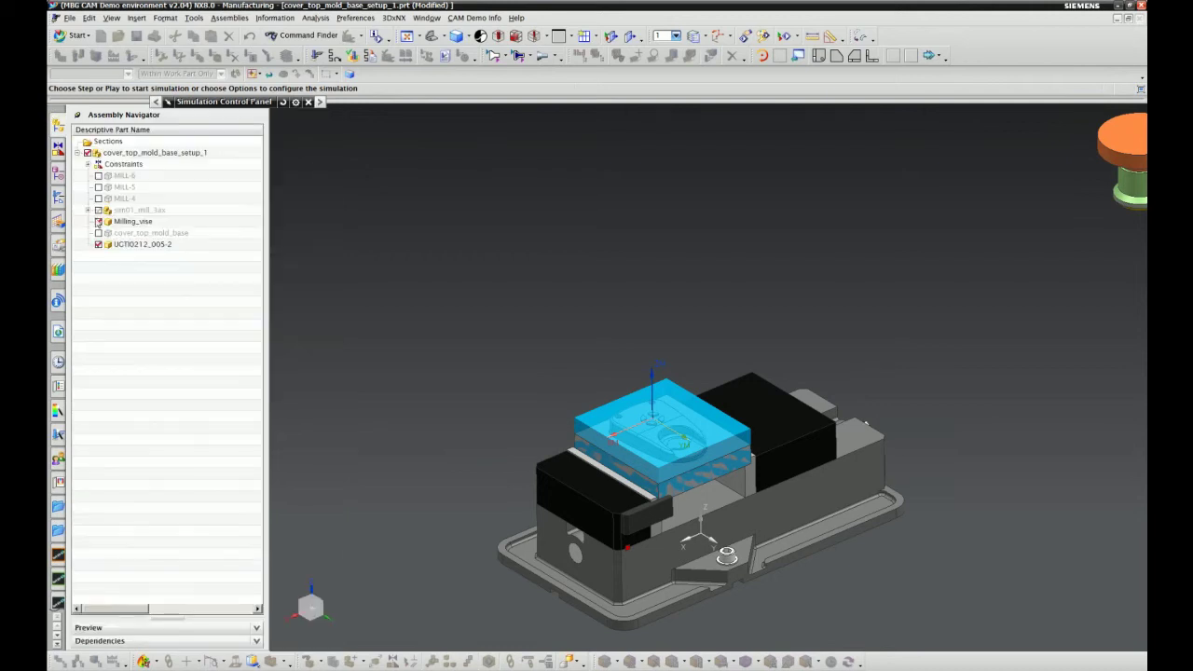
click(97, 210)
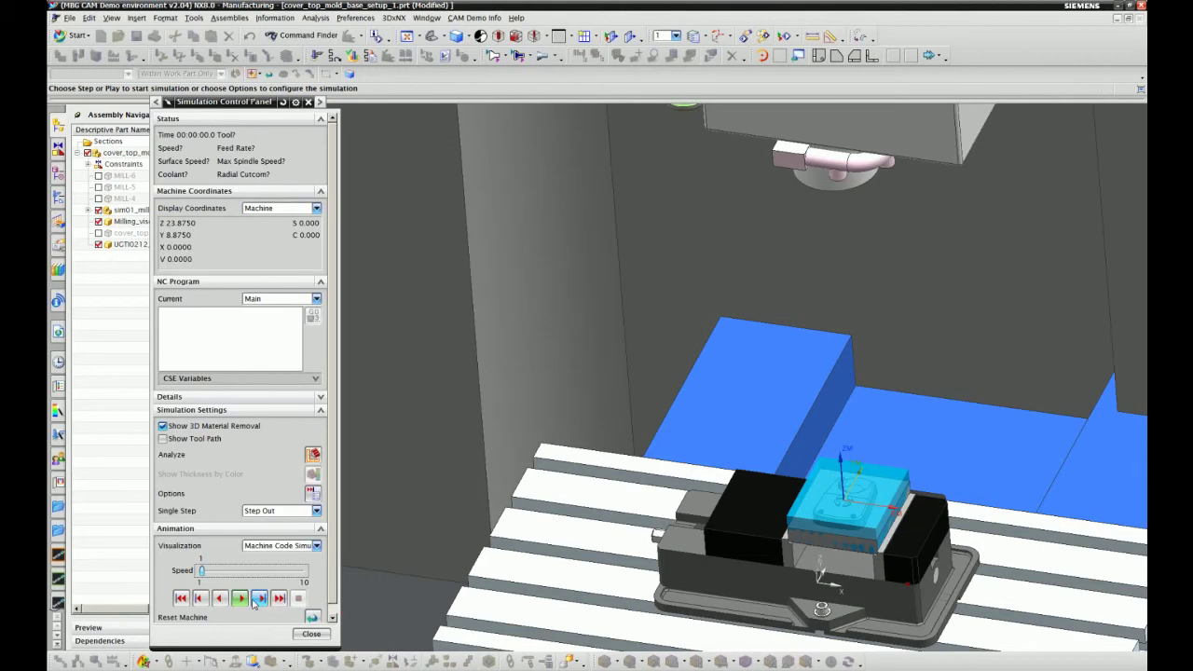
Step: Play the machine simulation and raise its speed to 3, followed by 5
click(252, 601)
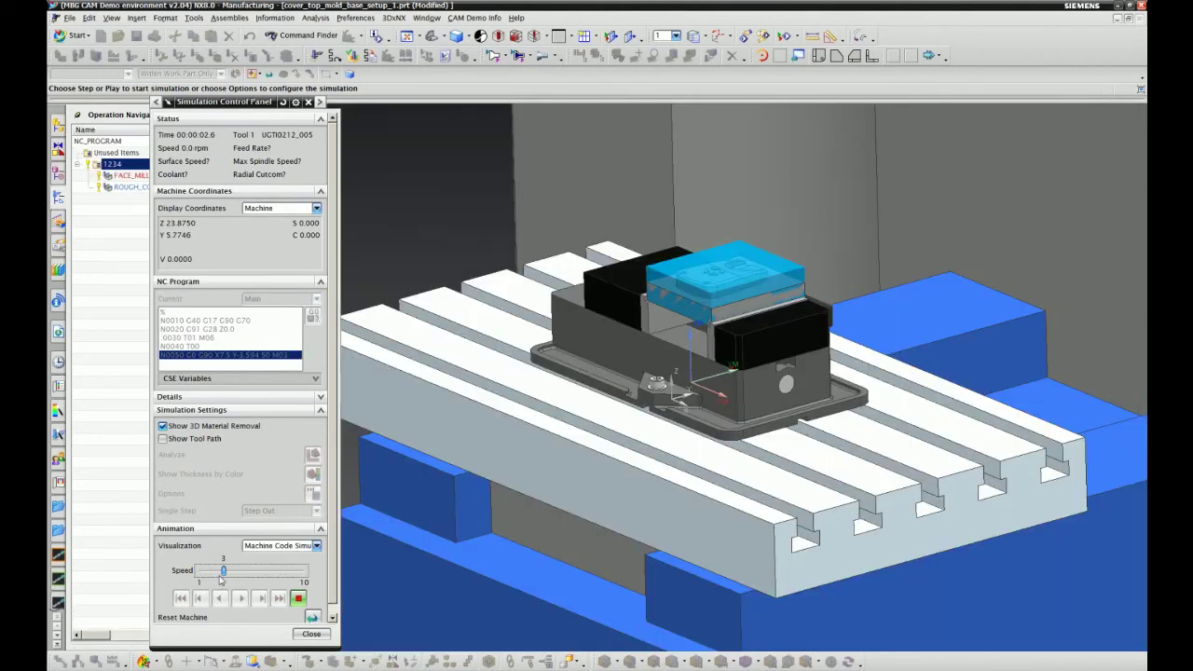
drag(202, 571, 221, 571)
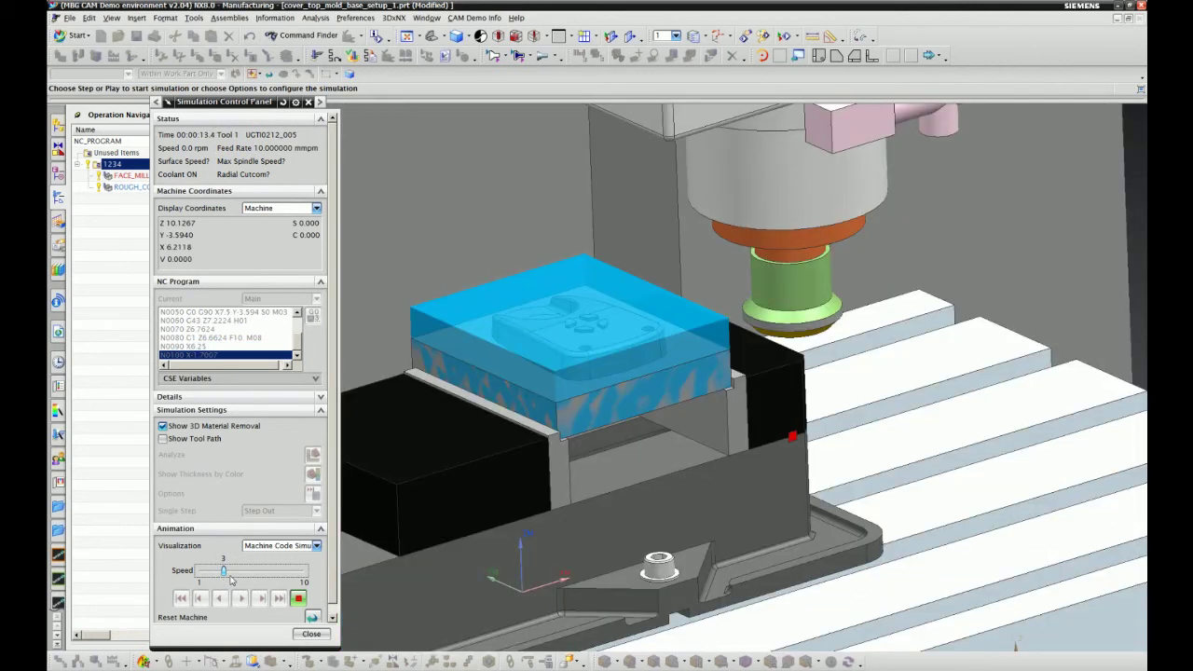
drag(231, 577, 247, 571)
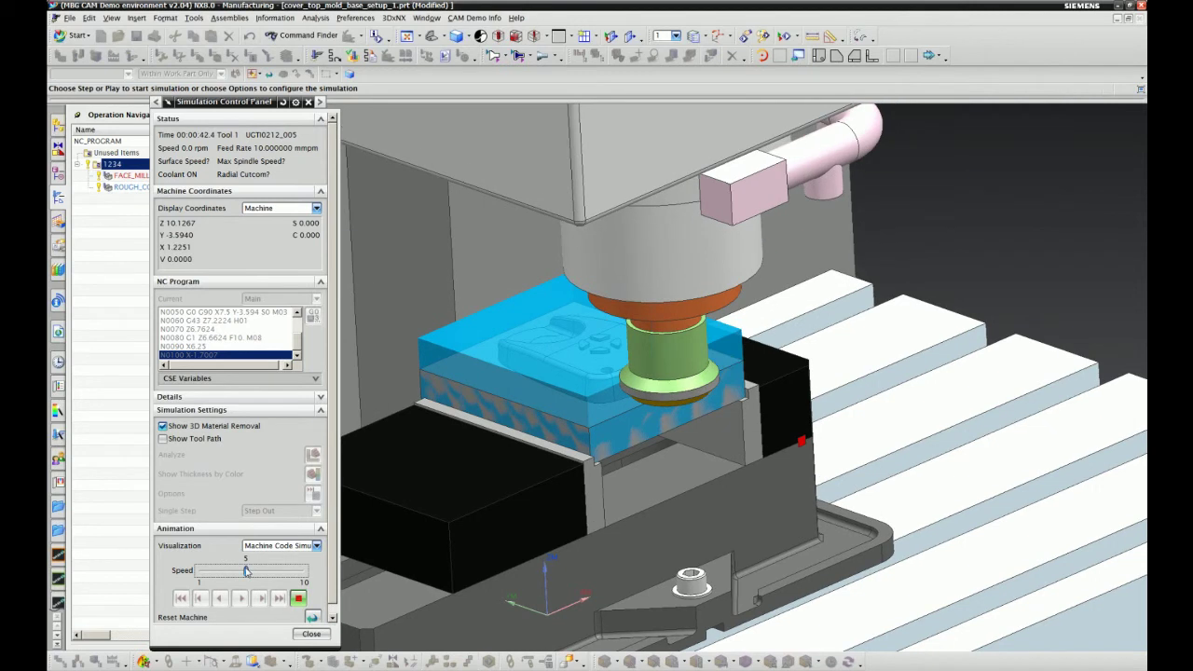
Step: Show the tool path in the running simulation, raise the speed to 10, and close the simulation
click(163, 439)
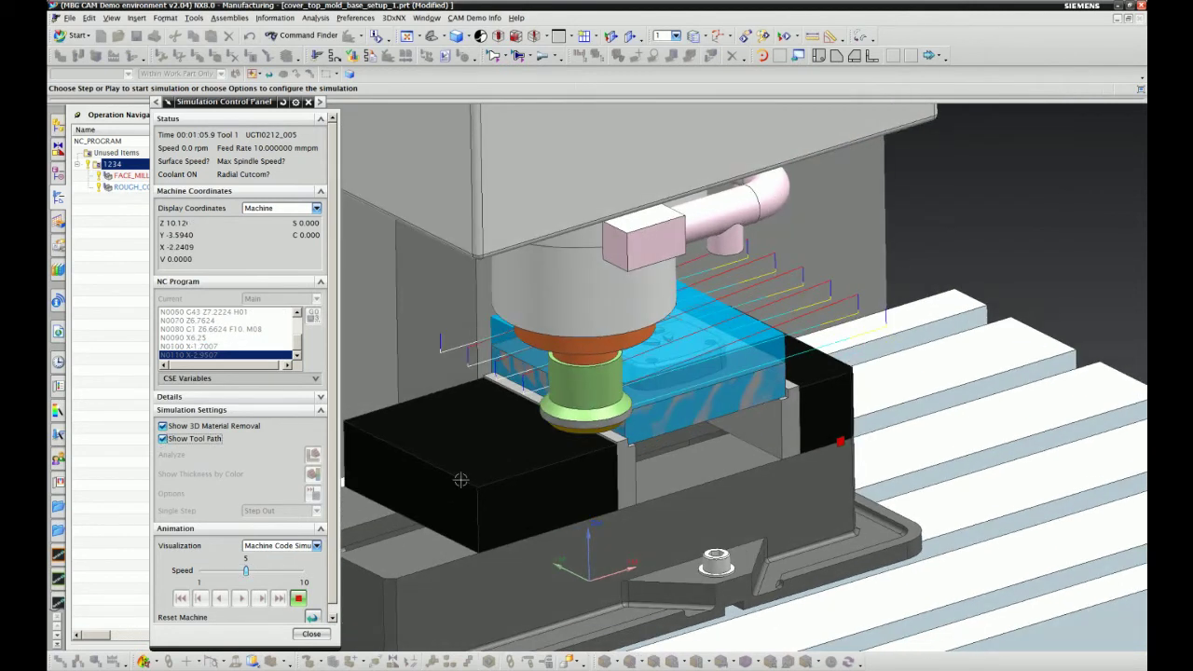
middle_drag(460, 479, 559, 420)
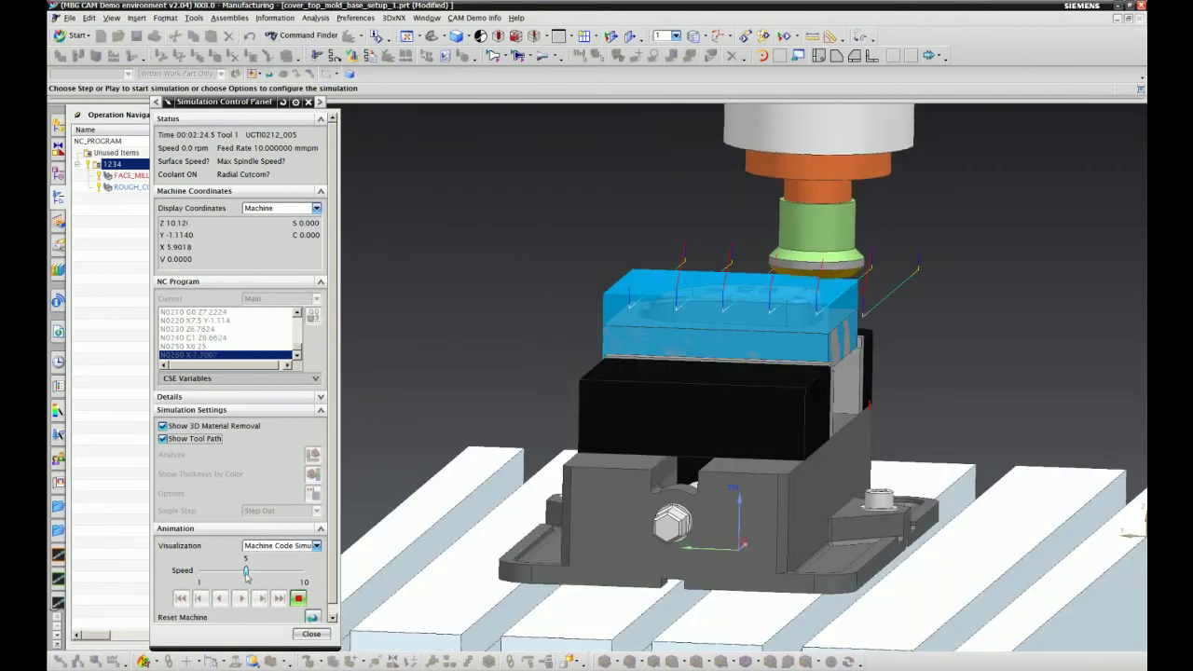
drag(246, 570, 301, 572)
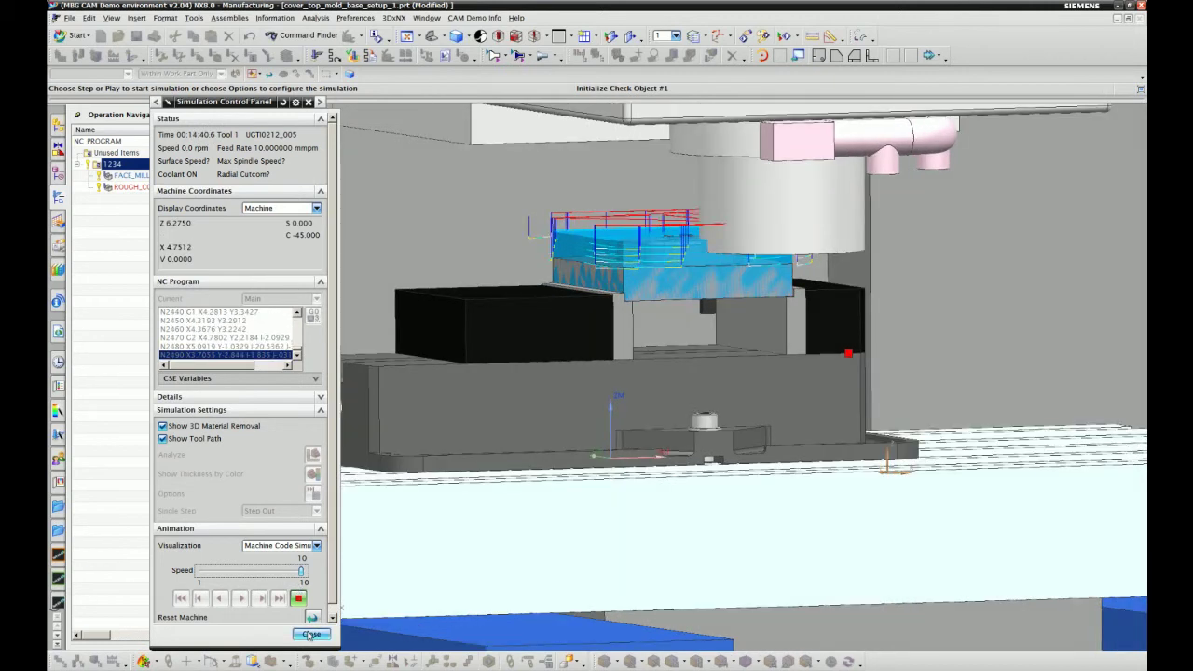
click(309, 635)
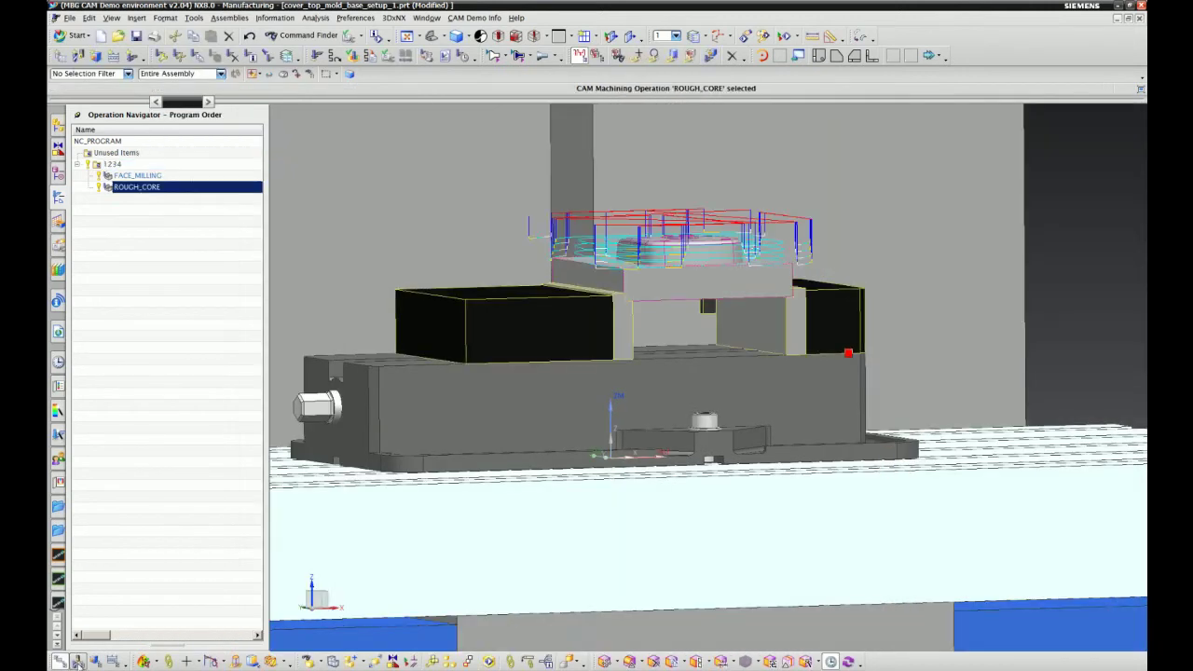
Step: Assign the MILL tool used by ROUGH_CORE to POCKET_02 of the tool magazine
click(78, 661)
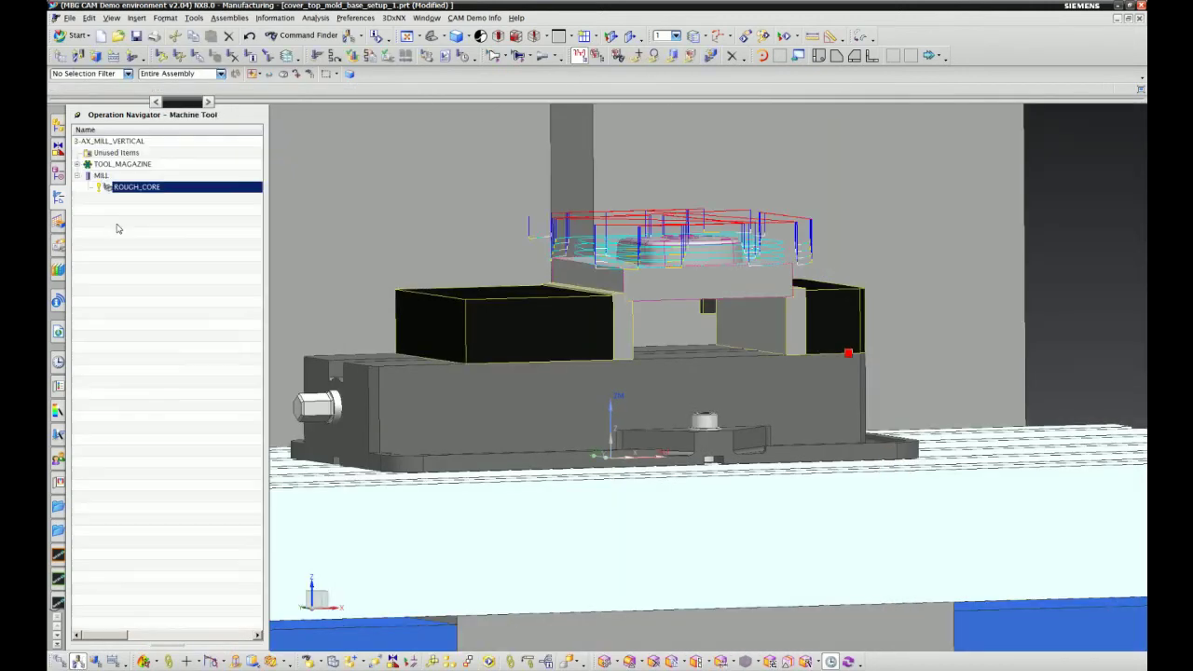
click(78, 164)
drag(105, 277, 119, 188)
Step: Regenerate the ROUGH_CORE tool path and accept it
right_click(134, 212)
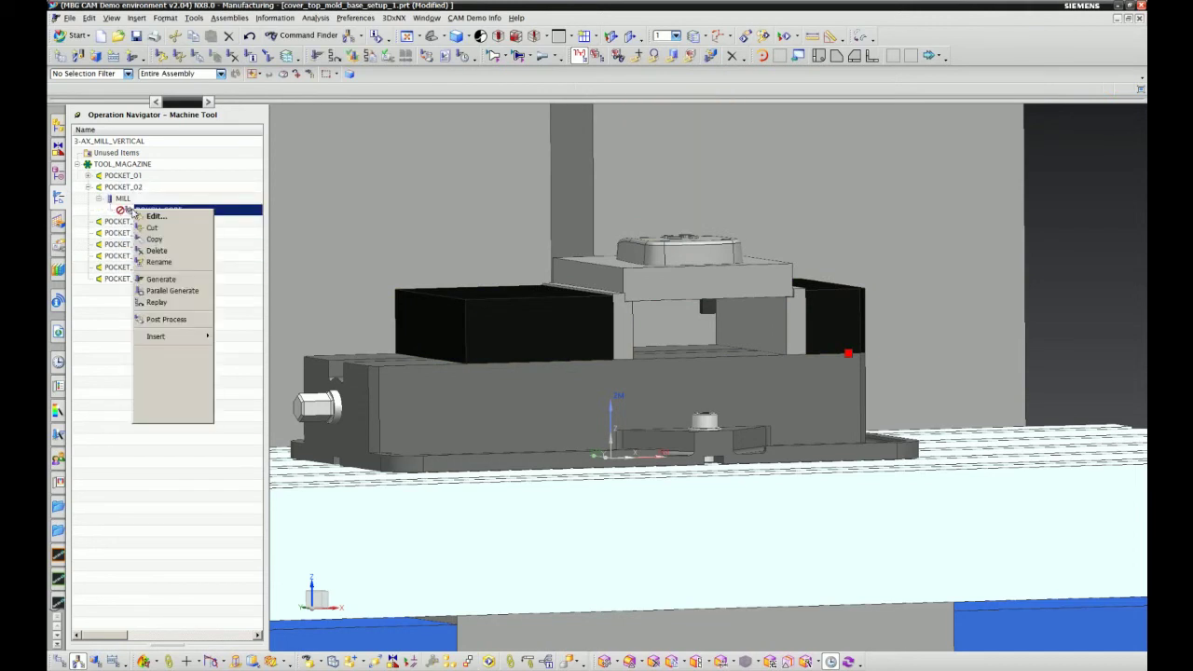
click(158, 272)
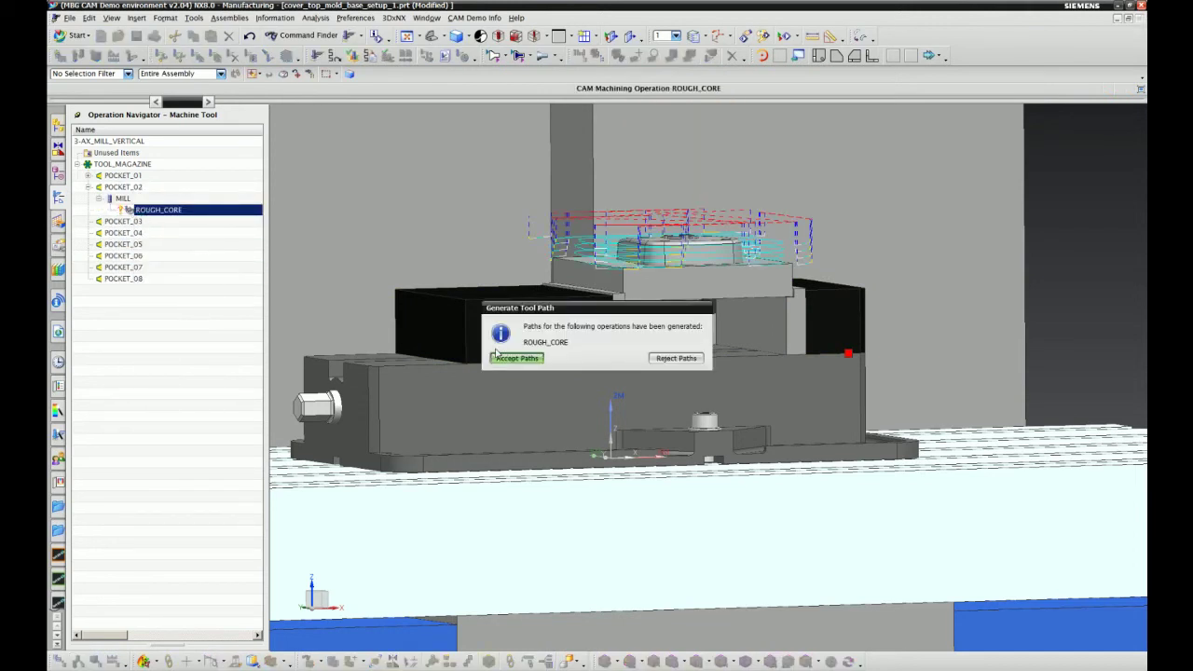
click(508, 360)
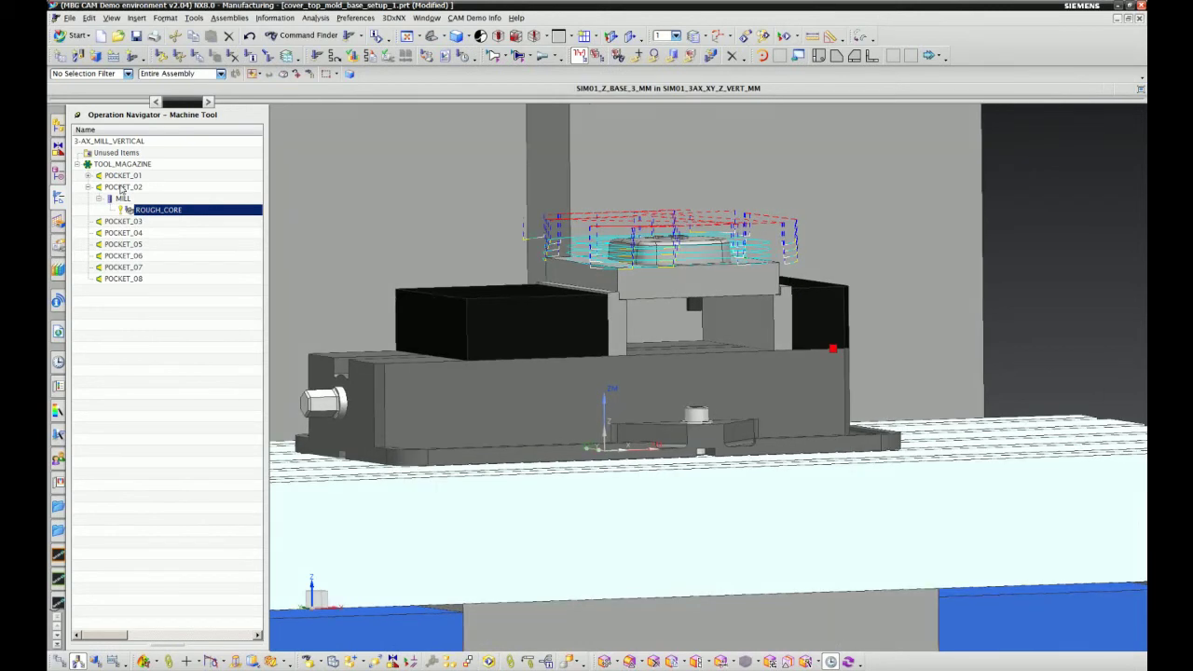
right_click(145, 210)
click(117, 347)
right_click(143, 209)
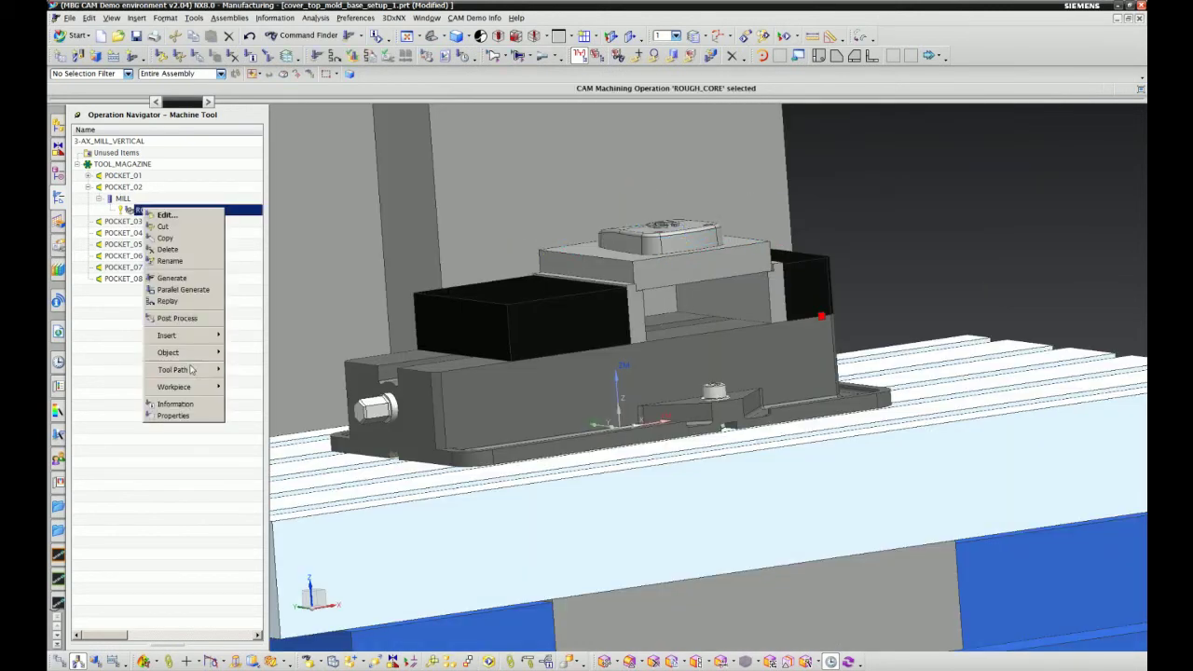
mouse_move(190, 370)
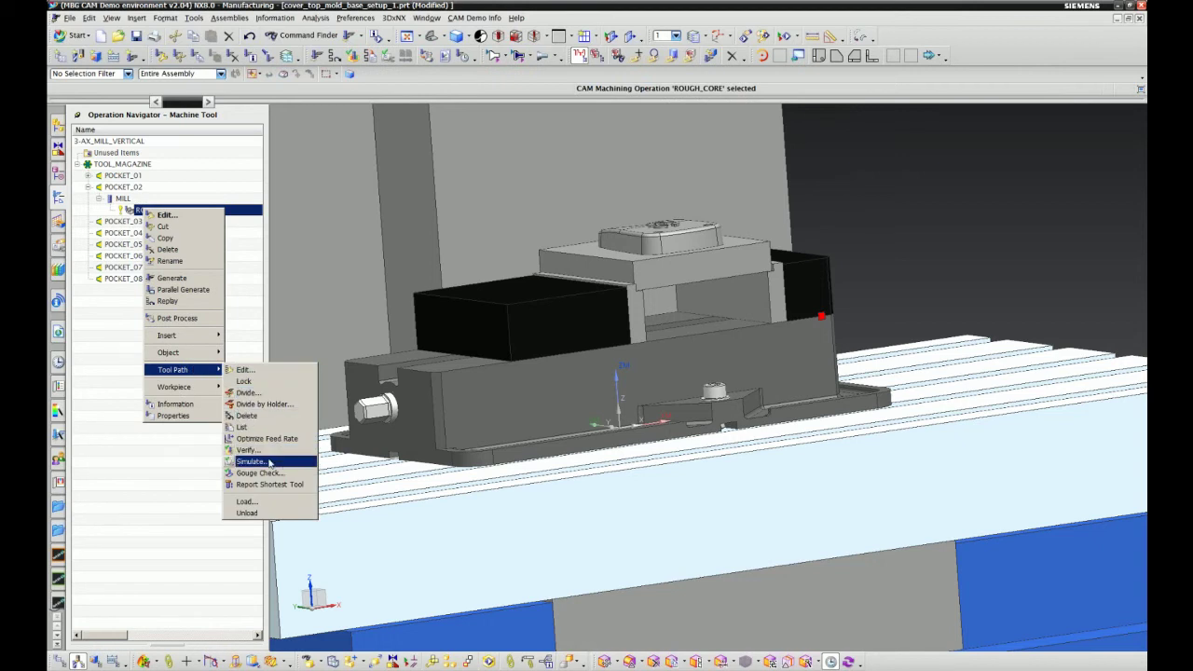
click(171, 531)
Step: Open the machine simulation for program group 1234 from the program order and play it
click(59, 661)
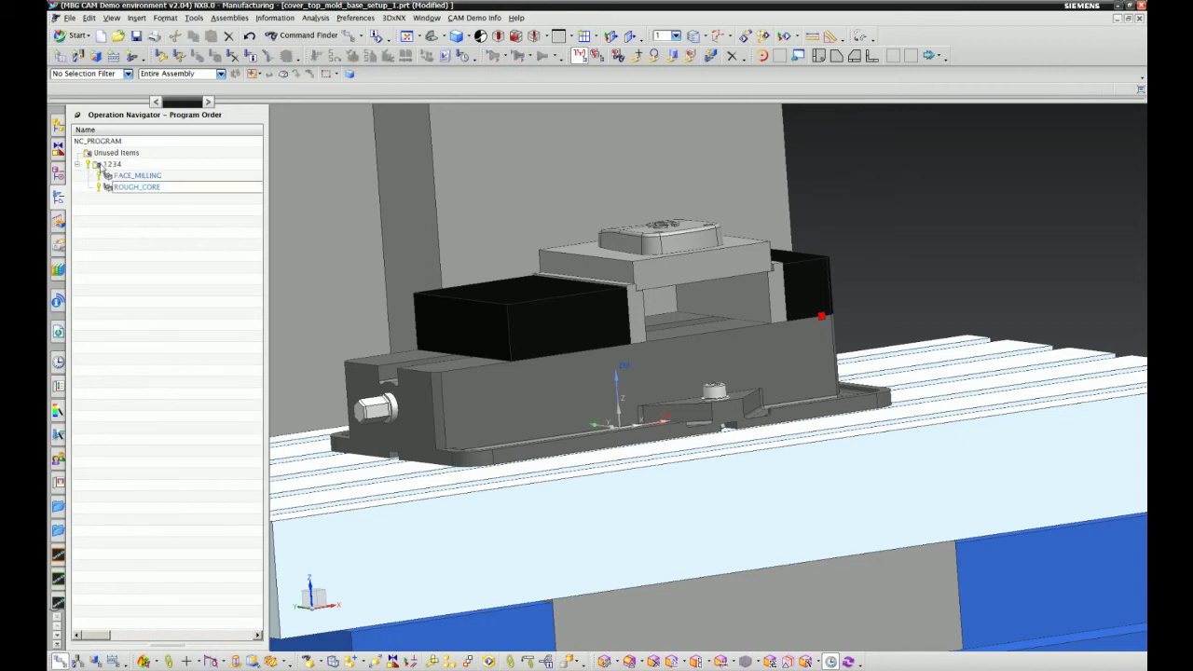
right_click(101, 164)
mouse_move(156, 327)
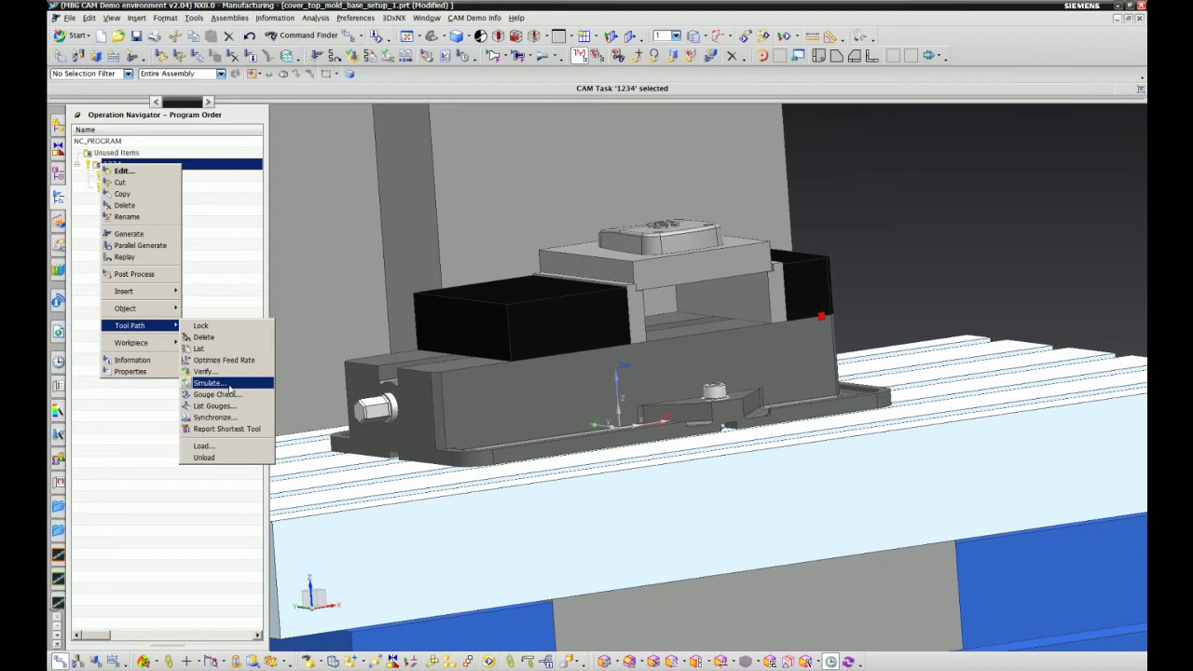
click(229, 386)
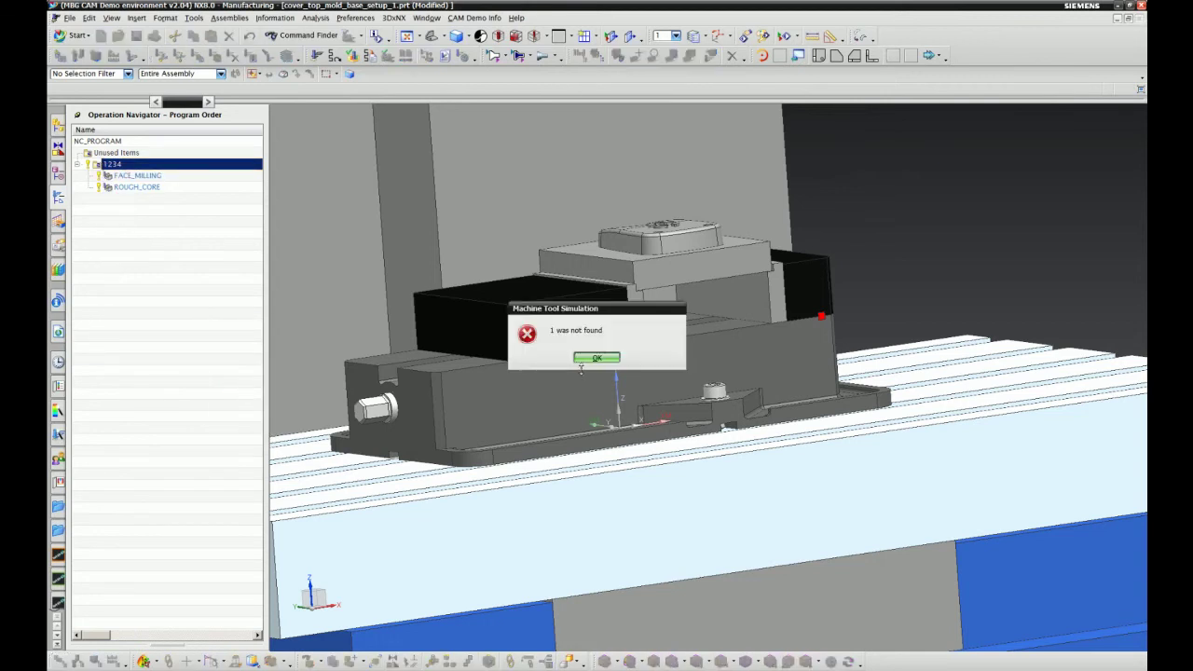
click(587, 357)
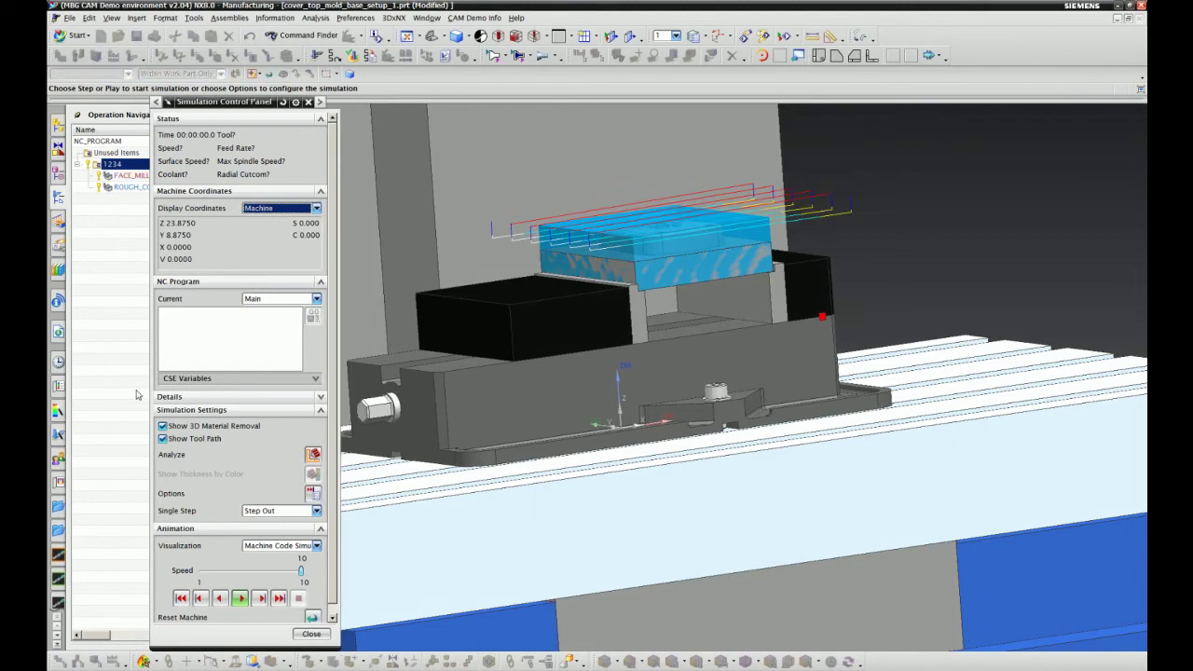
click(238, 597)
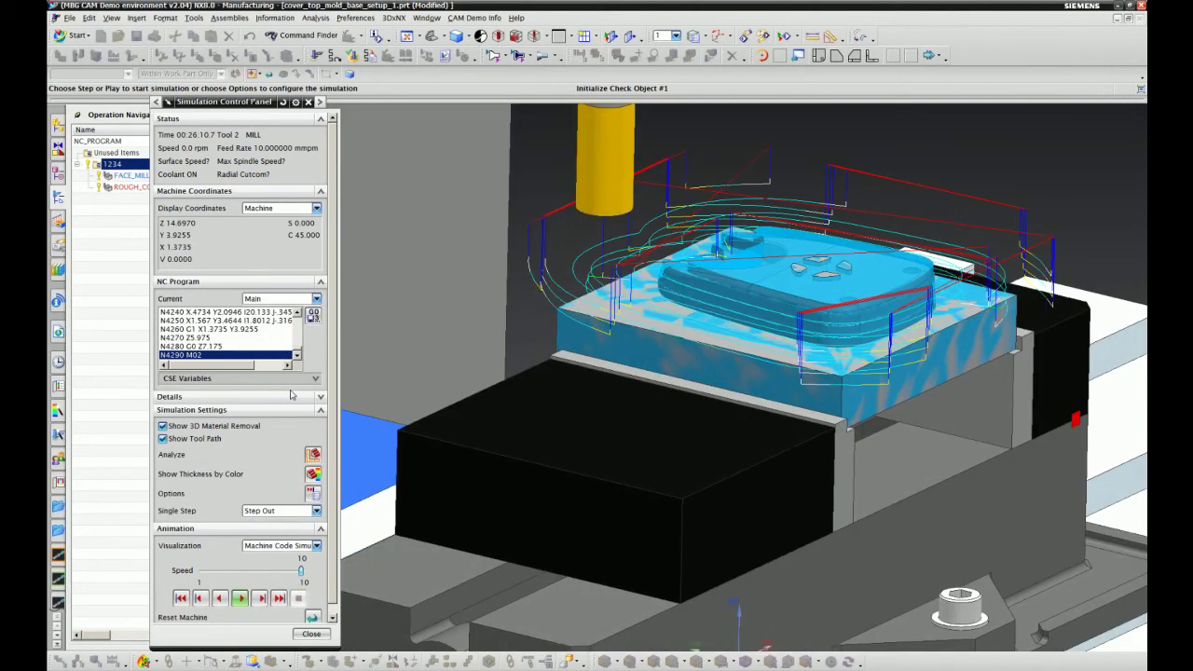
Step: Make the in-process workpiece opaque in the simulation options, inspect the machined core, and close the simulation
middle_drag(918, 317, 680, 342)
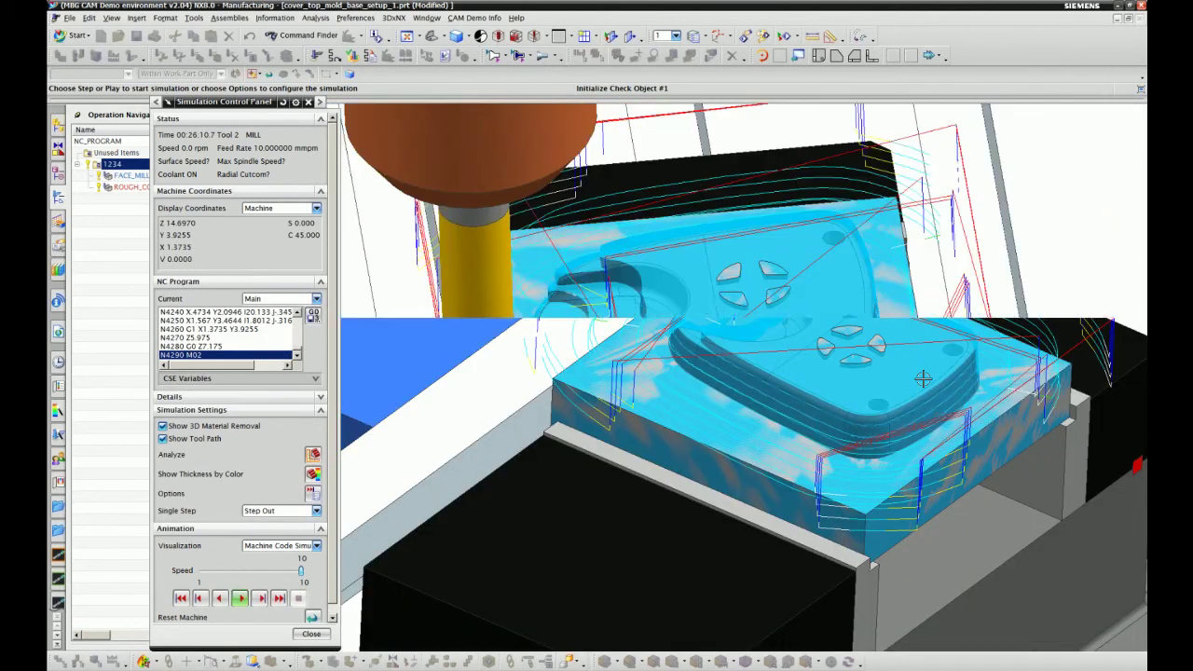
click(312, 493)
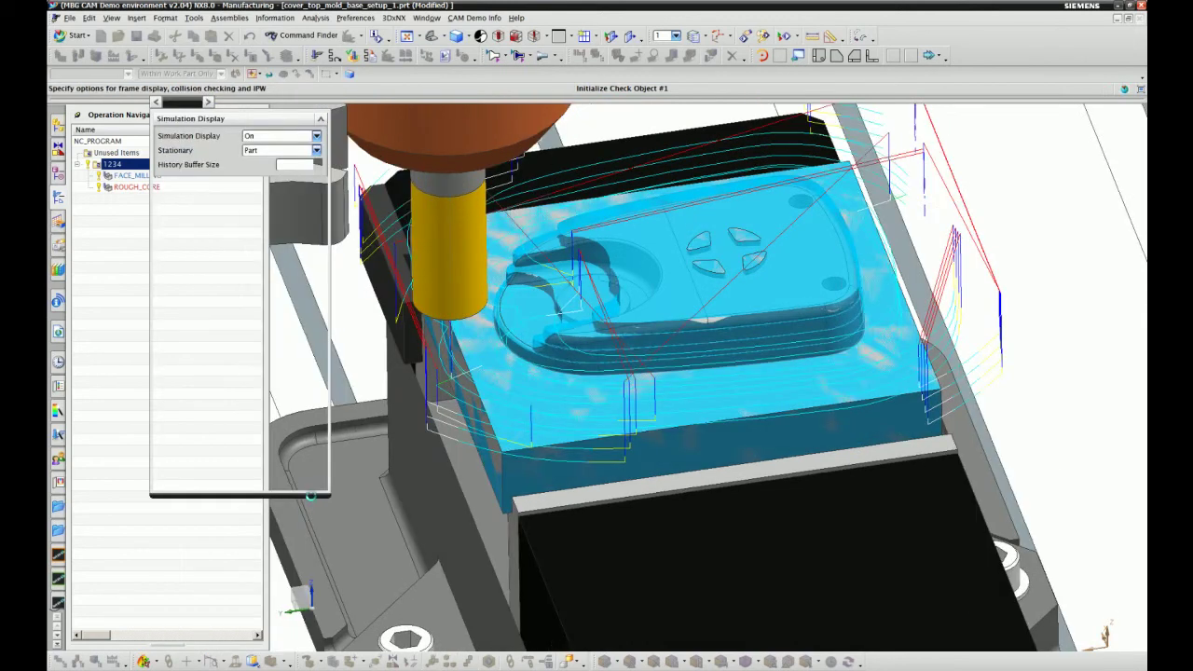
drag(266, 301, 243, 301)
click(258, 480)
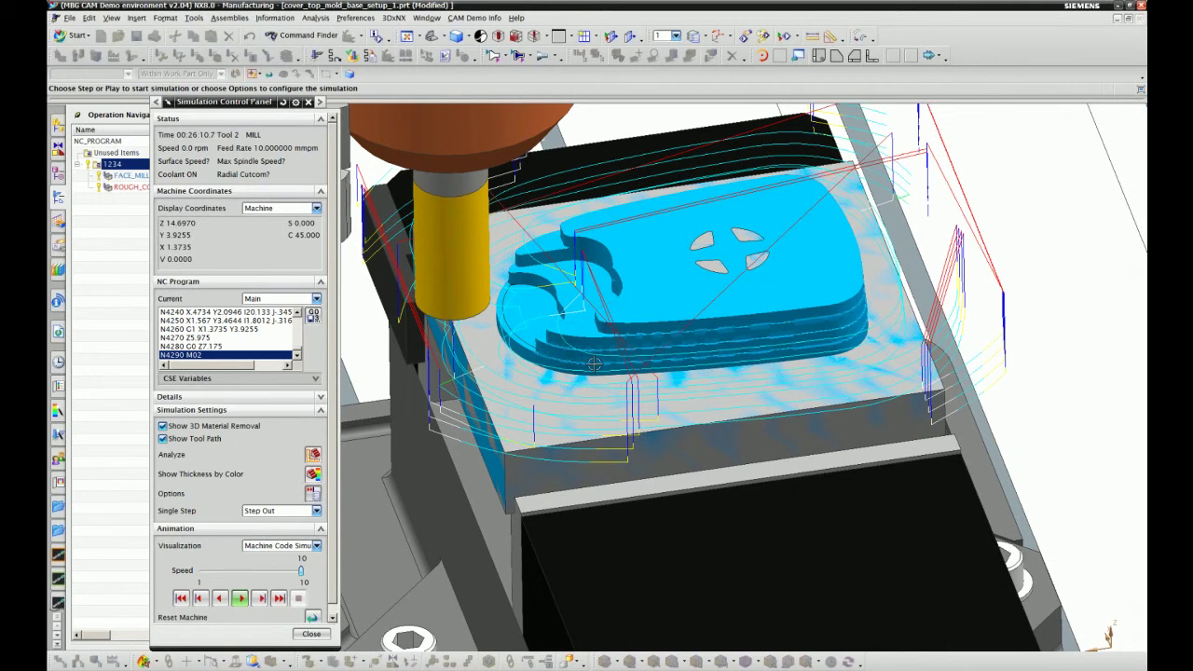
middle_drag(594, 363, 589, 253)
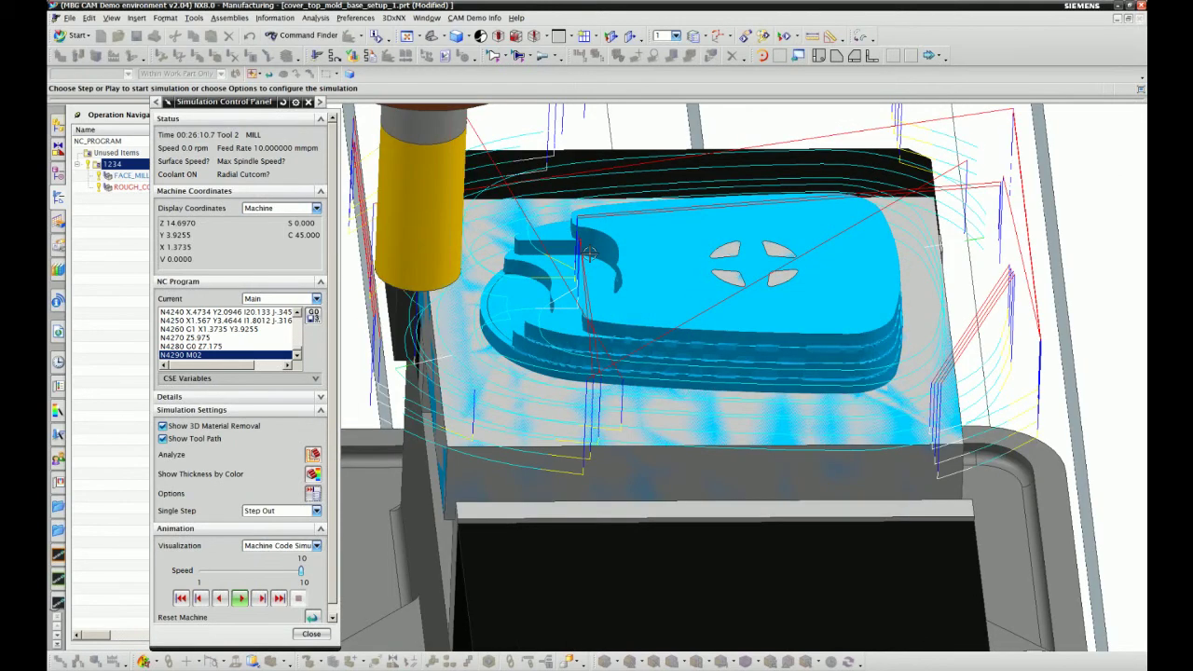
click(312, 633)
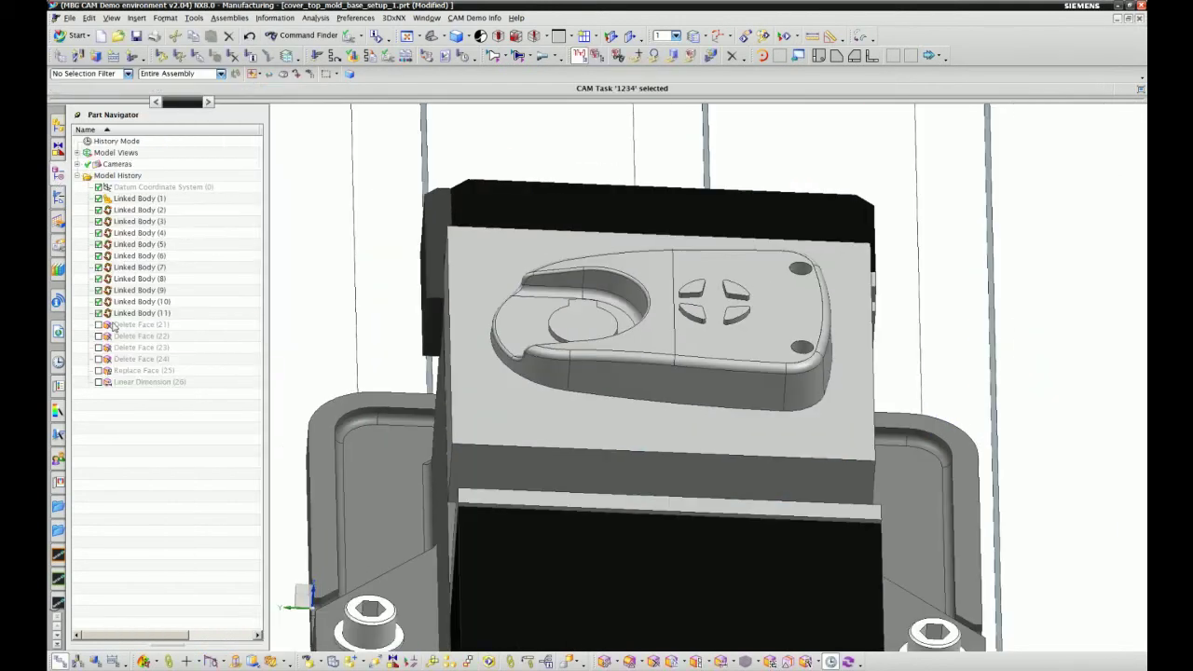
Step: Unsuppress the model history features from Delete Face (21) through Linear Dimension (26)
click(115, 325)
shift+click(121, 381)
click(98, 333)
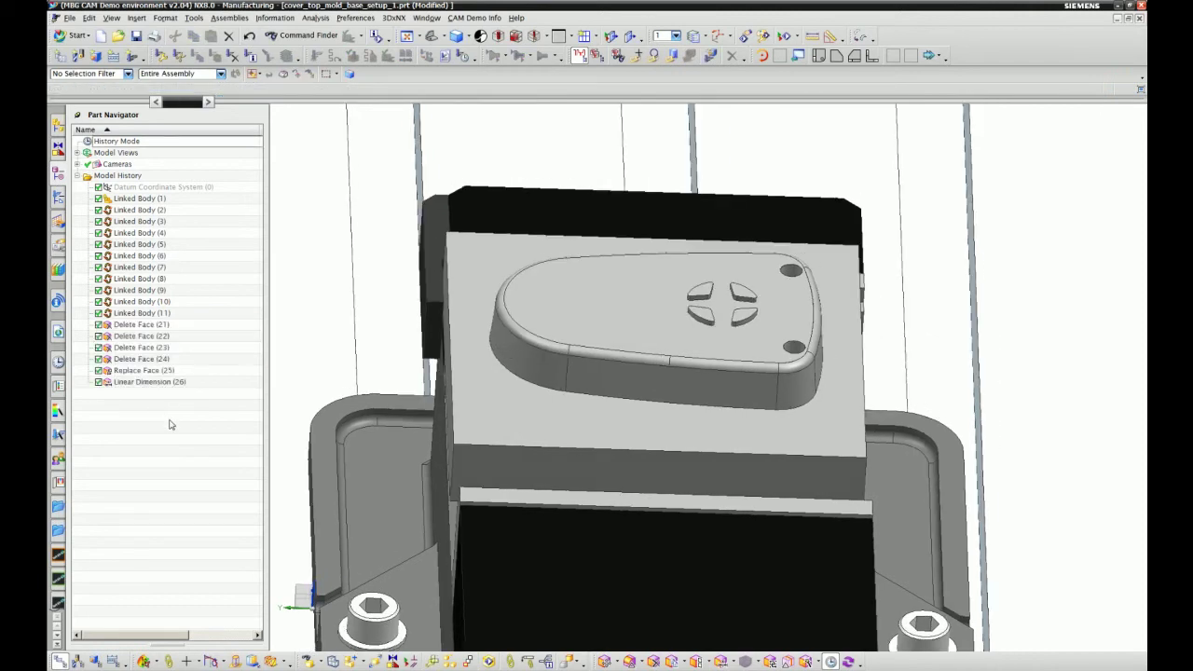
Step: Regenerate the tool paths of program group 1234 for the simplified core and accept them
click(58, 197)
right_click(102, 156)
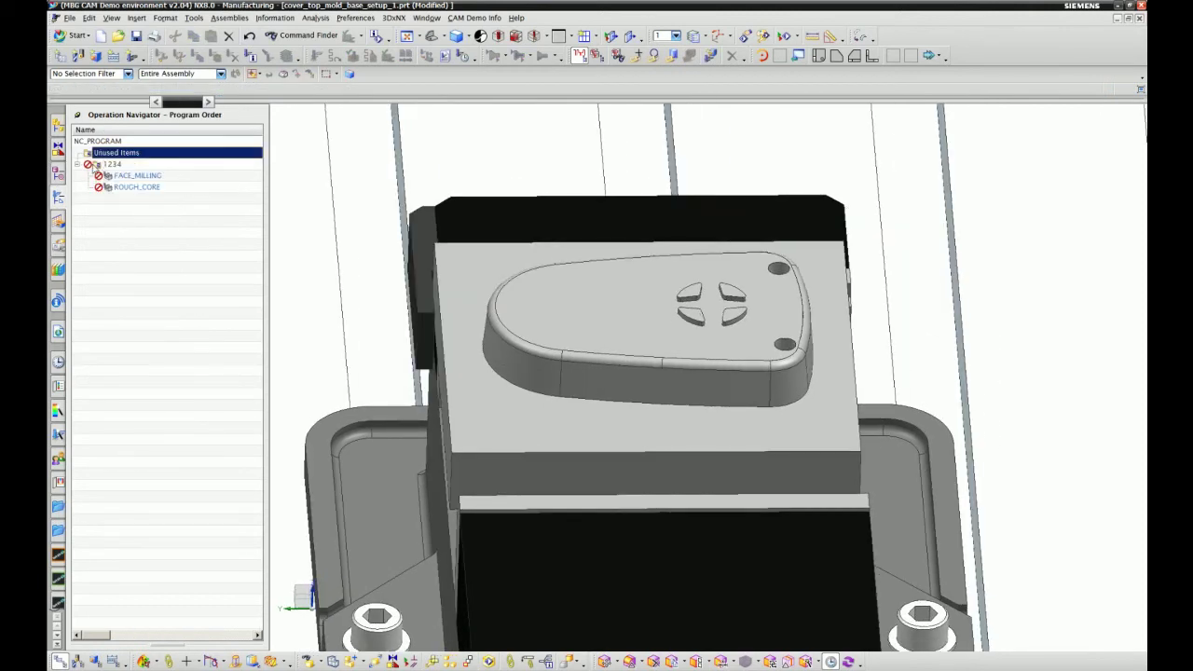
right_click(110, 164)
click(132, 235)
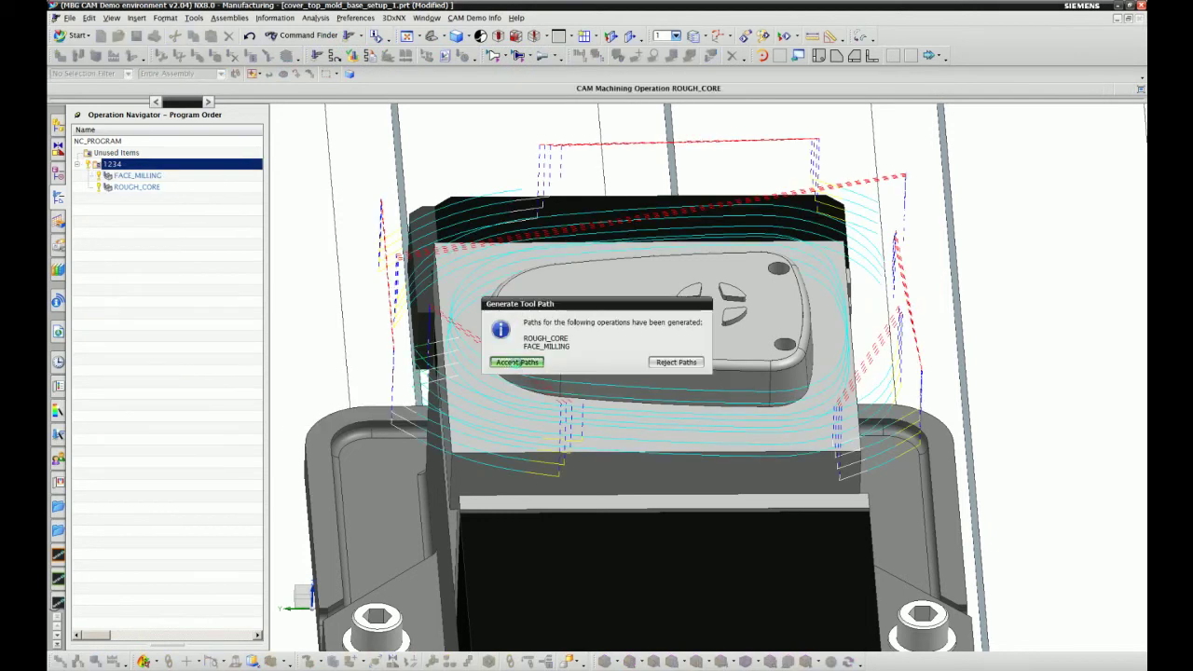
click(519, 361)
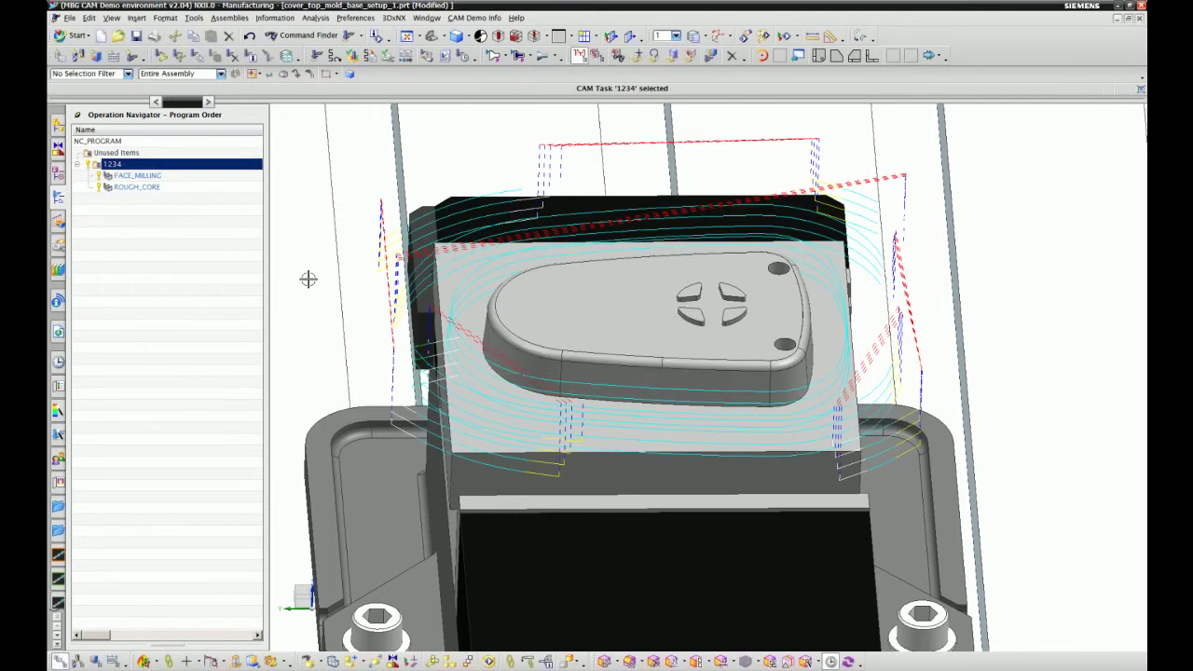
Step: Examine the regenerated FACE_MILLING and ROUGH_CORE operations against the simplified core
click(133, 175)
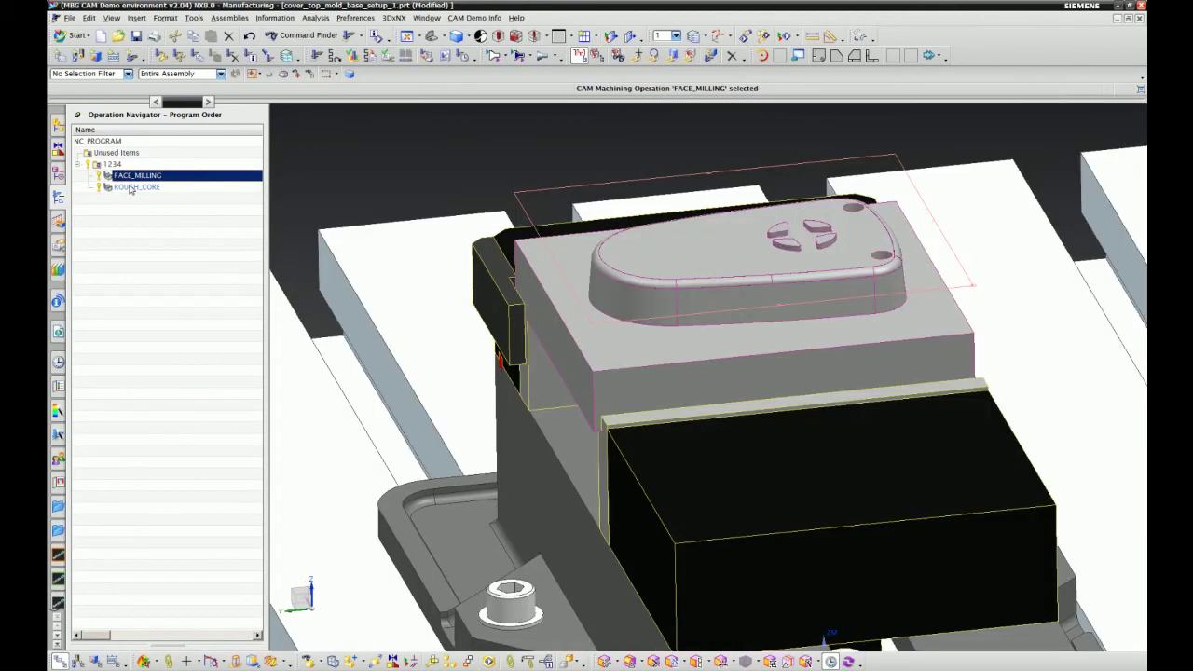
click(130, 187)
click(133, 176)
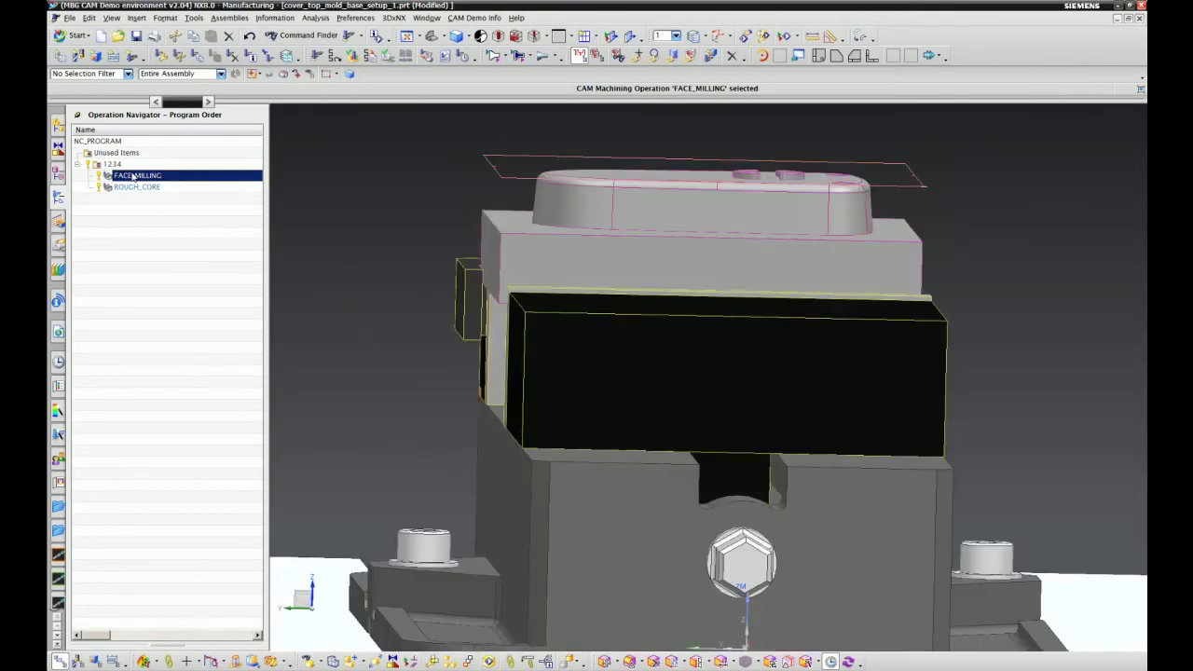
double_click(133, 176)
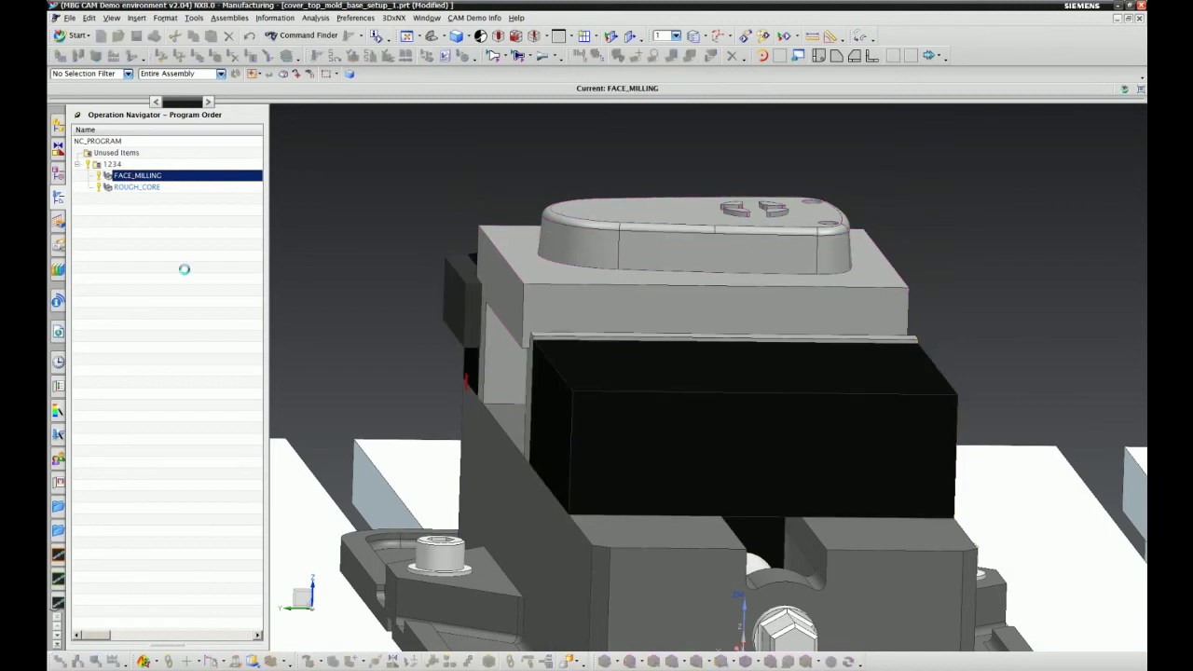
key(Escape)
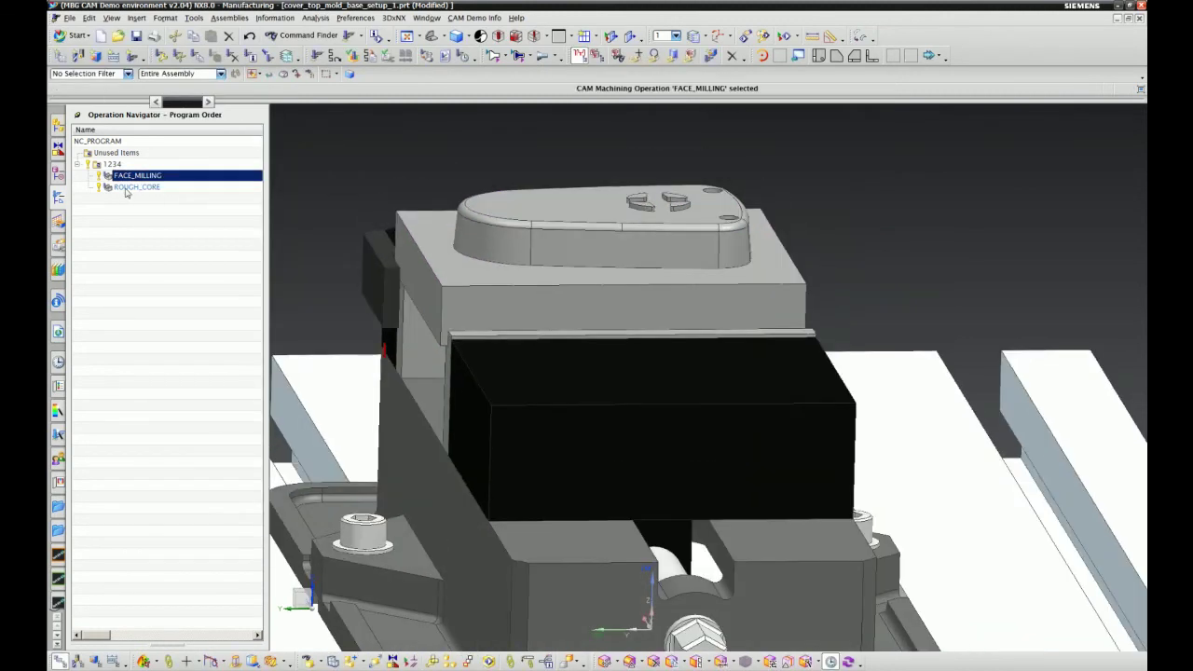
Step: Simulate the ROUGH_CORE tool path with 3D dynamic material removal at animation speed 3, raise the speed to 9, and close the simulation
click(126, 190)
right_click(126, 191)
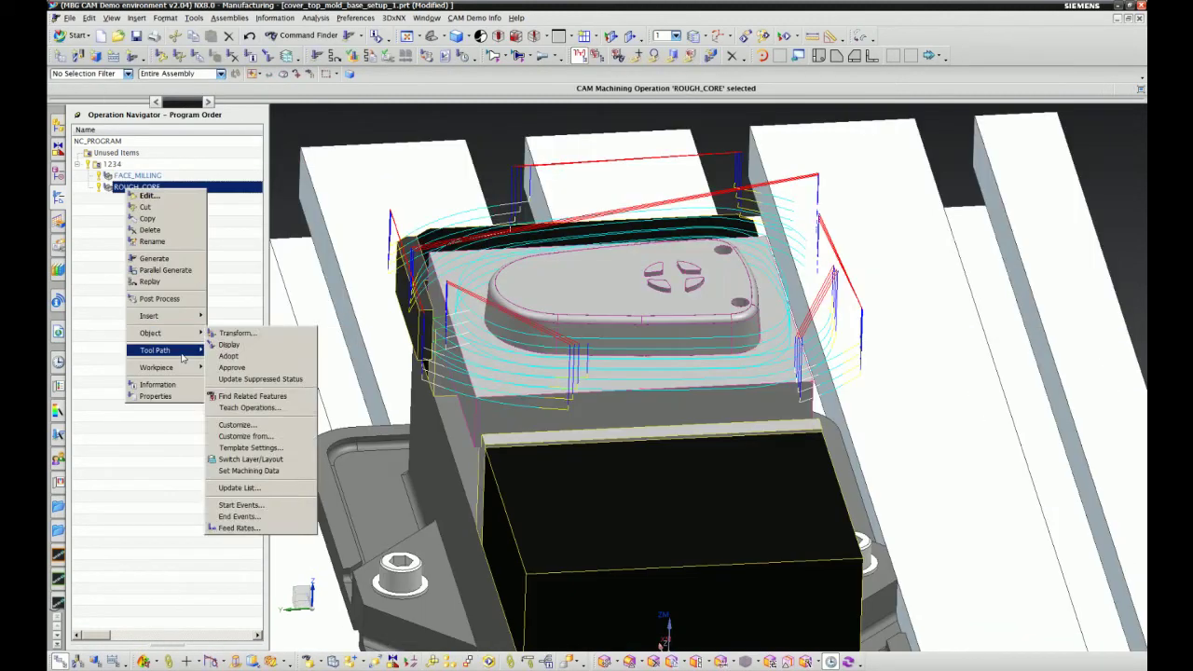
mouse_move(177, 354)
click(252, 429)
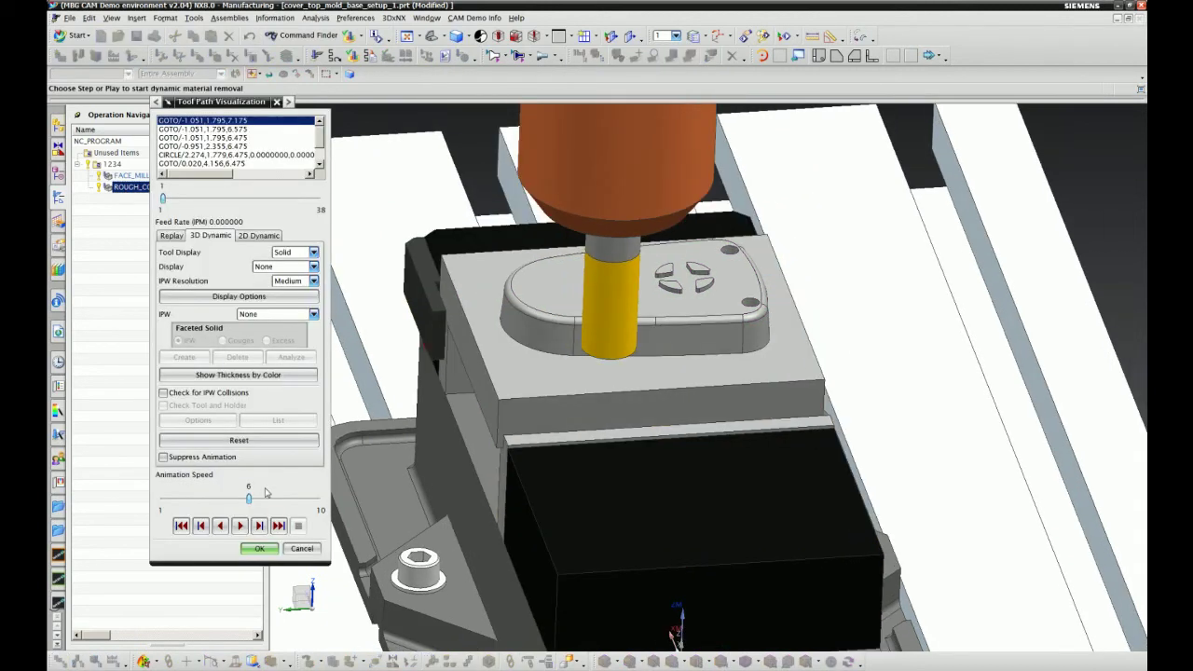
drag(248, 498, 196, 498)
click(239, 525)
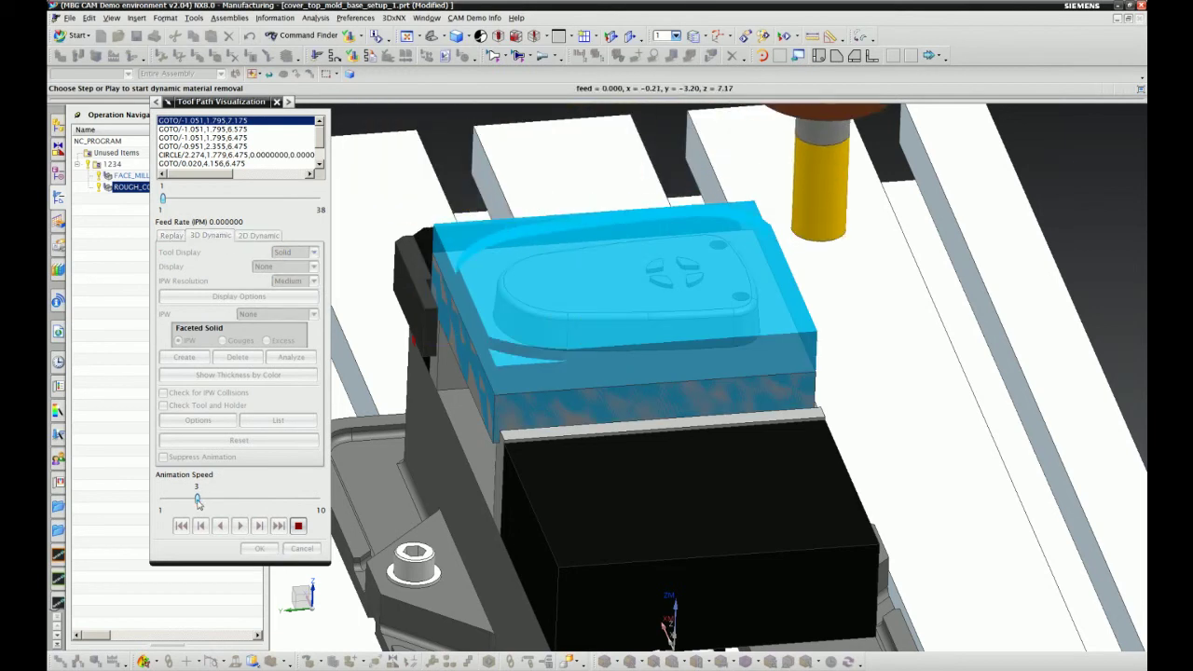
drag(197, 501, 301, 499)
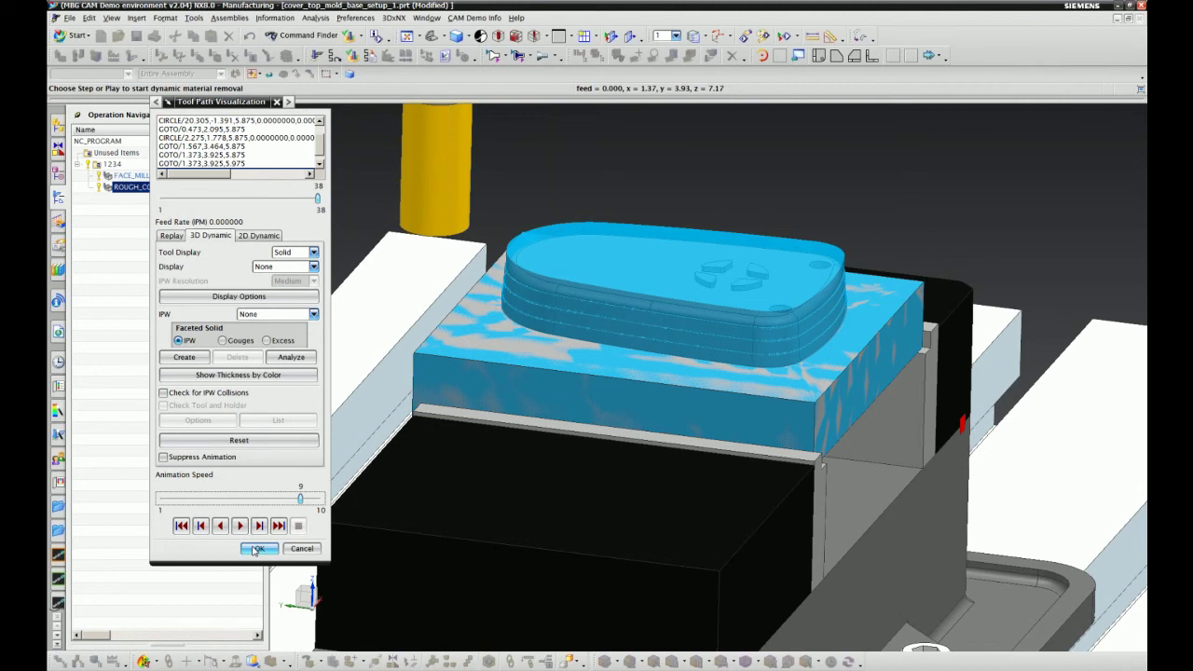
click(256, 549)
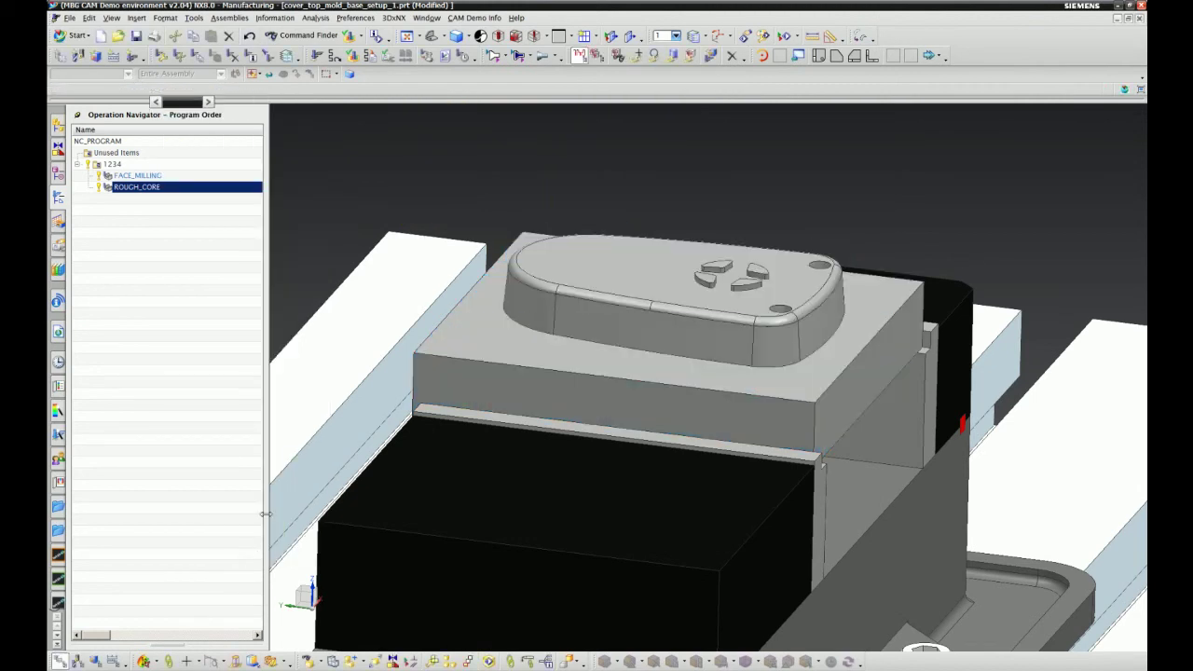
Step: Try to open the hidden cover_top_mold_base component from the setup assembly's structure
key(ctrl+o)
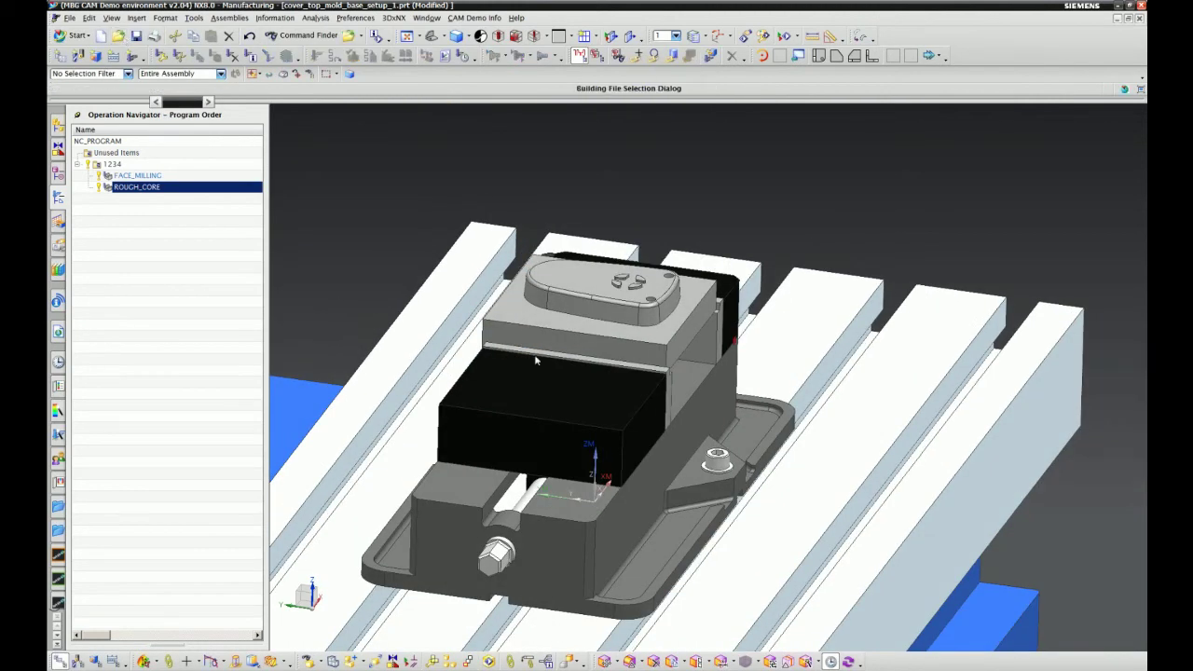
click(57, 175)
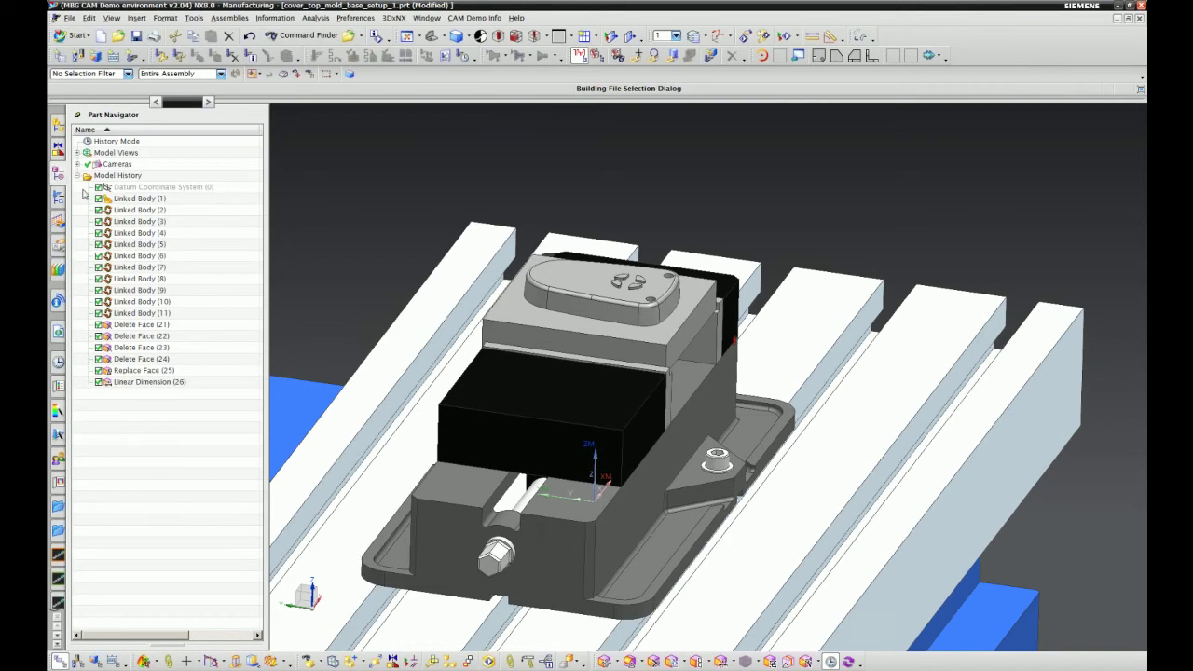
click(58, 125)
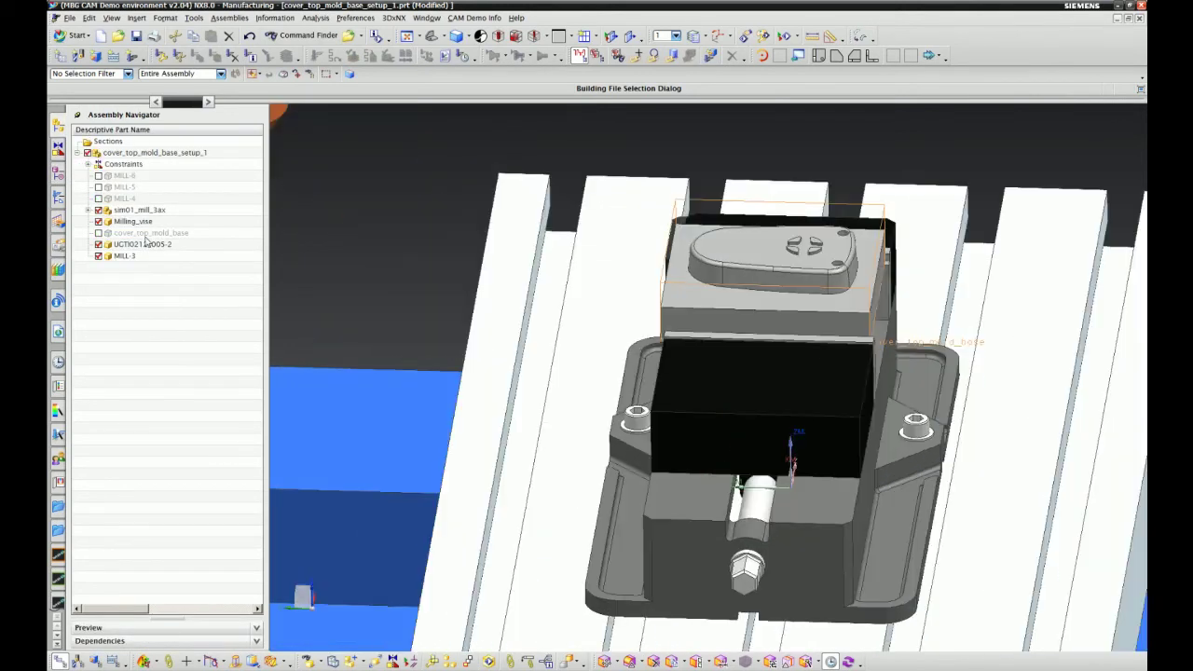
double_click(142, 232)
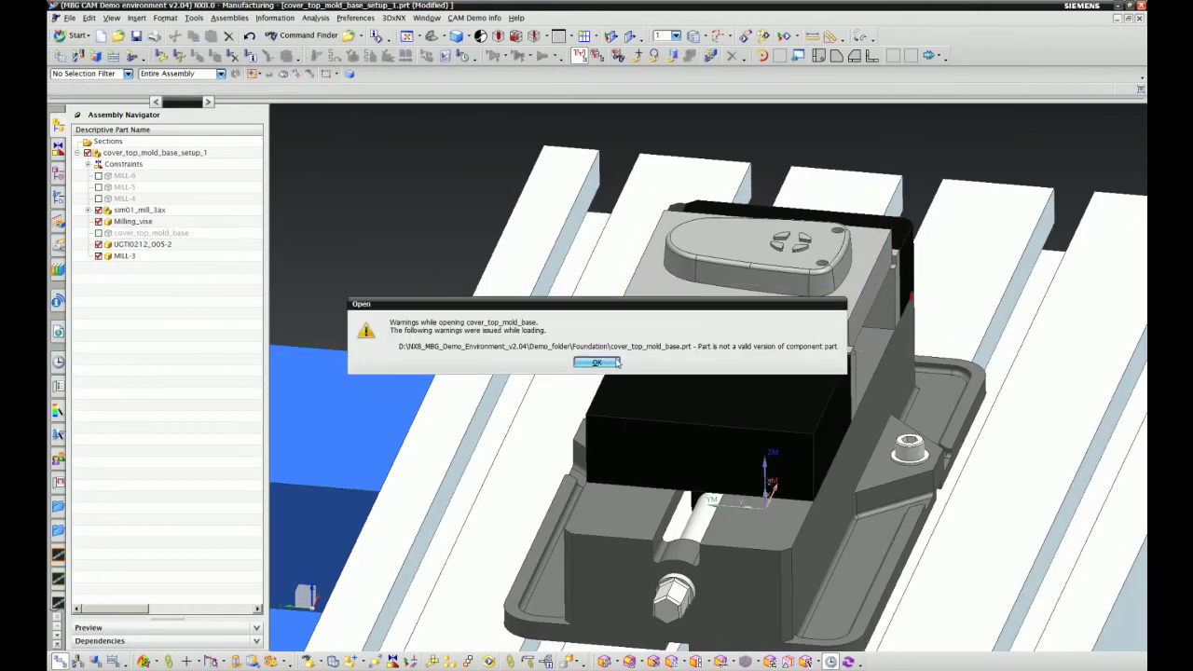
click(614, 362)
key(Return)
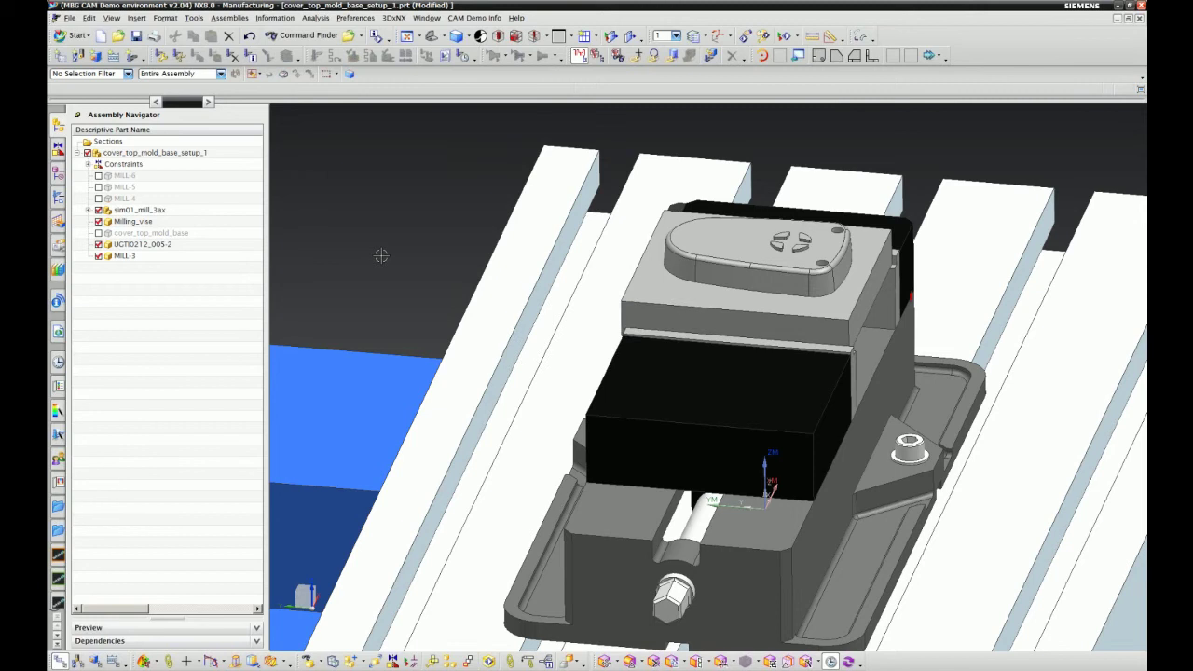
middle_drag(381, 256, 284, 274)
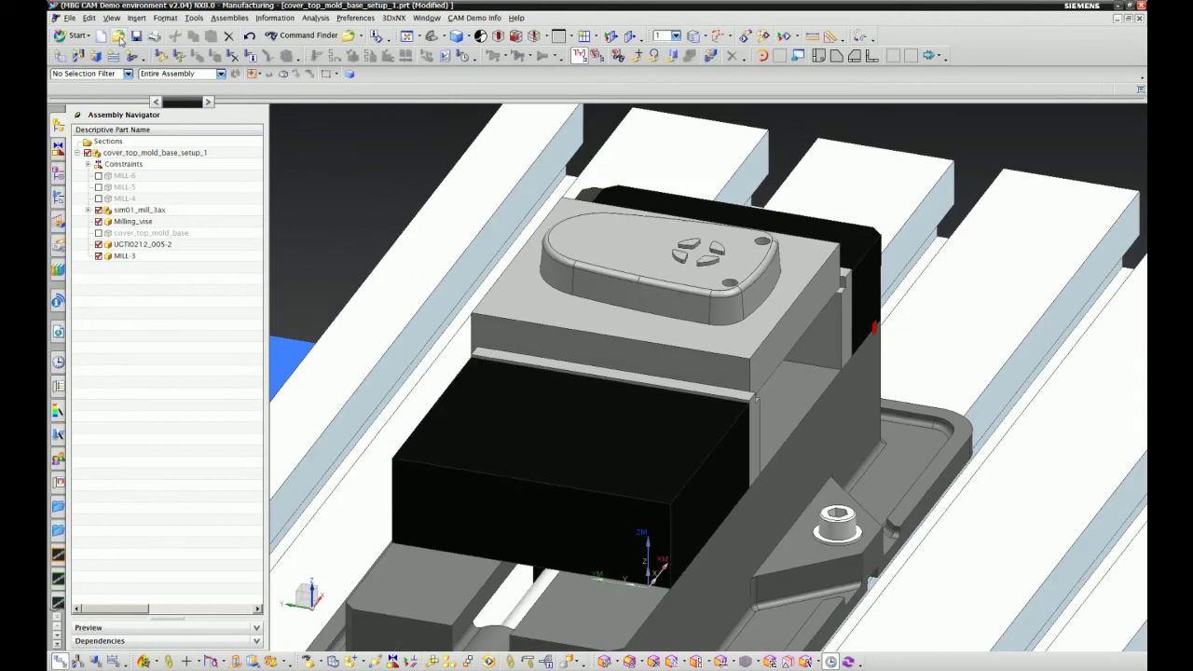
click(118, 36)
click(600, 195)
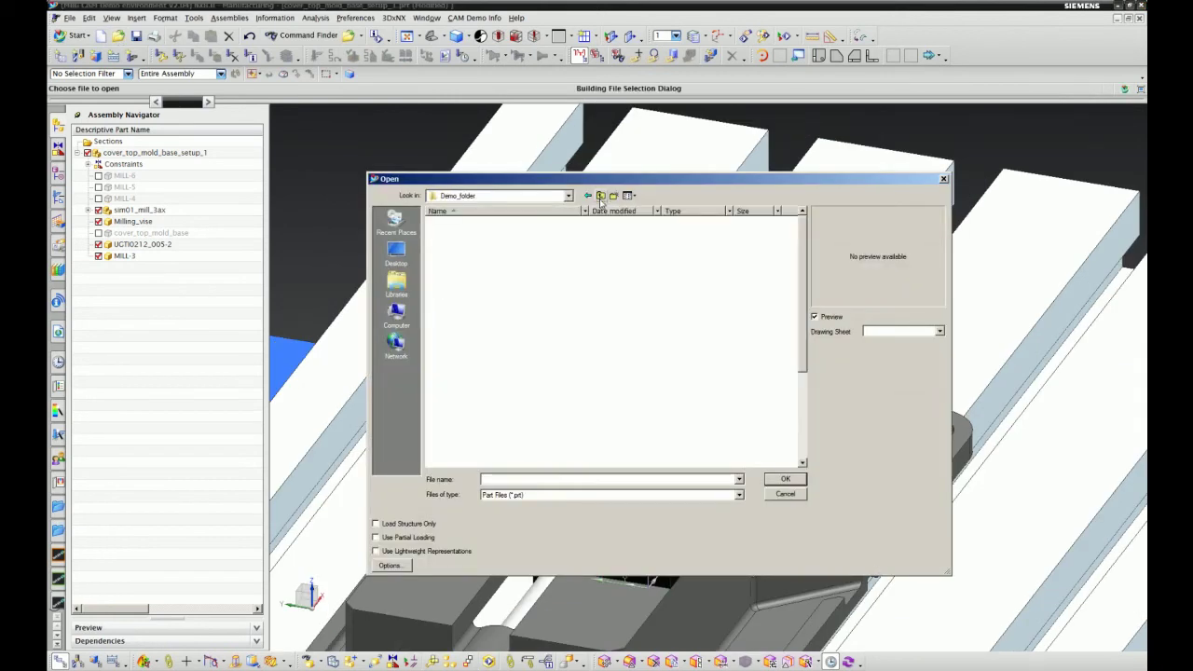
click(784, 493)
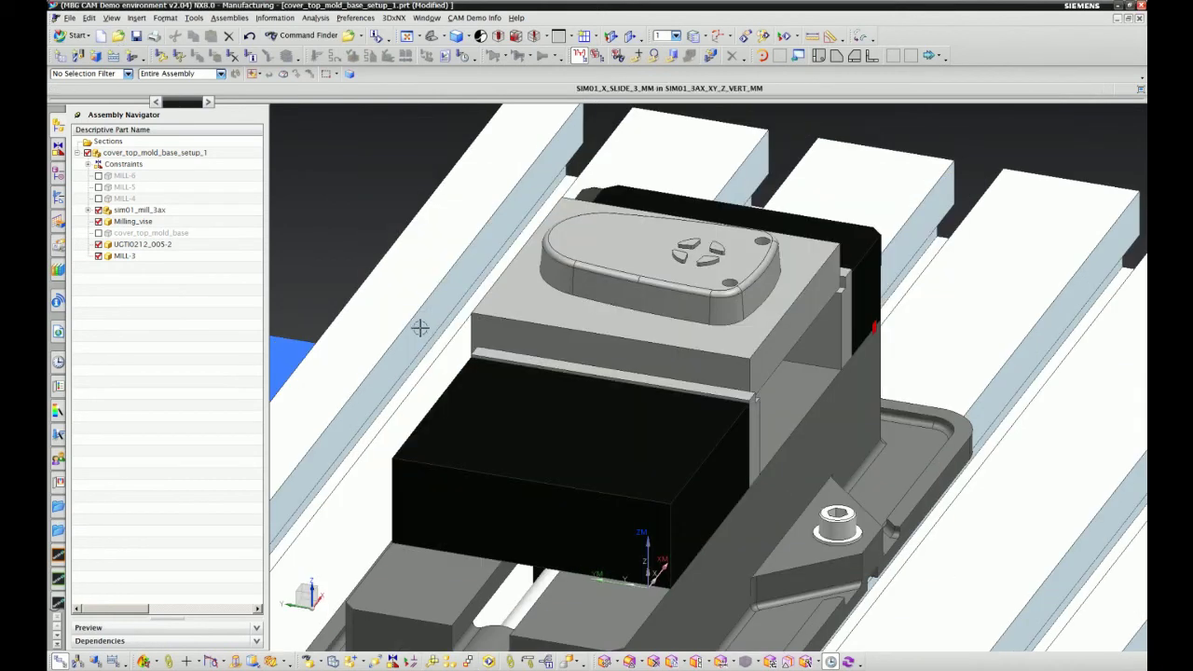
key(ctrl+o)
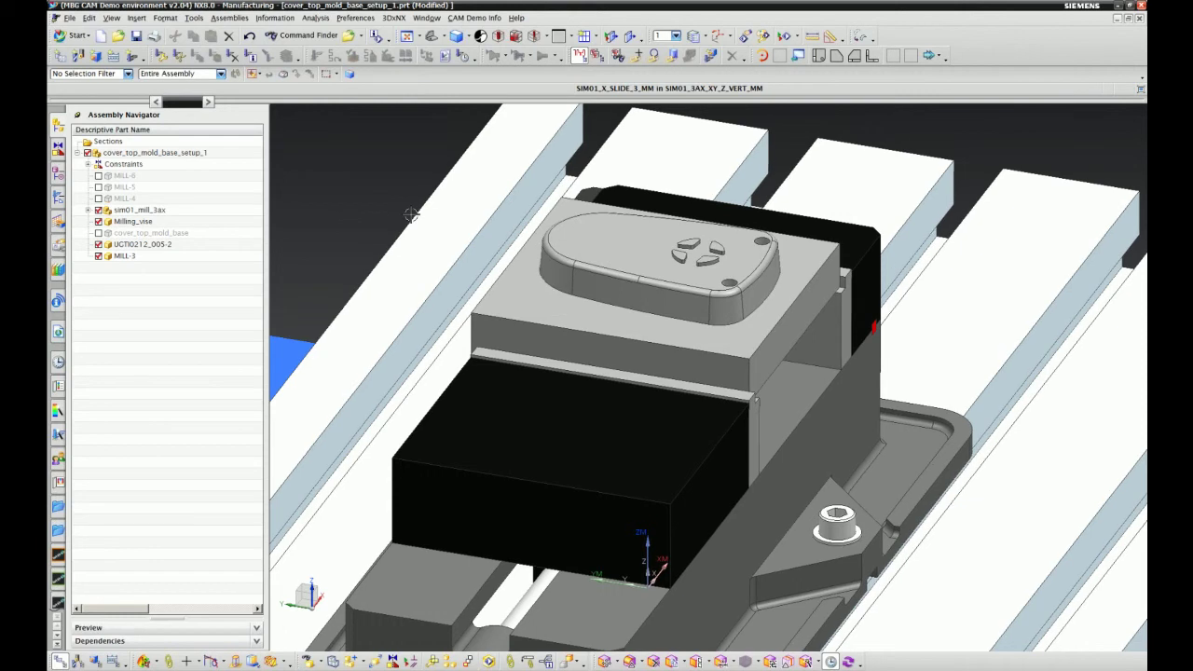
middle_drag(411, 214, 393, 232)
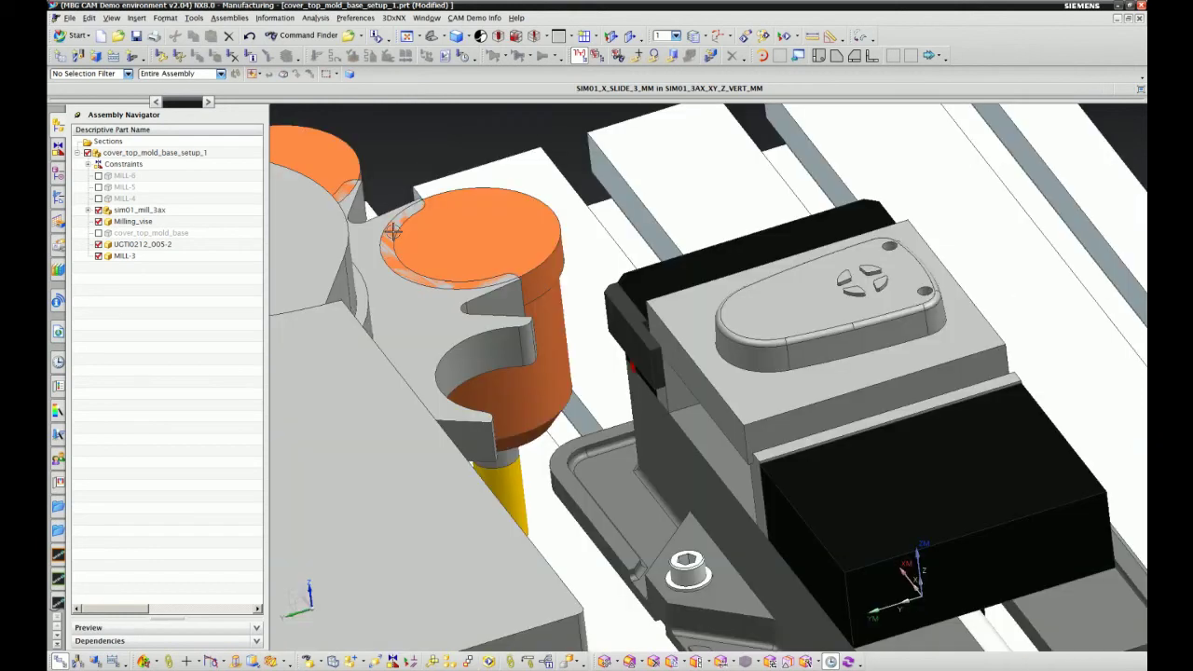